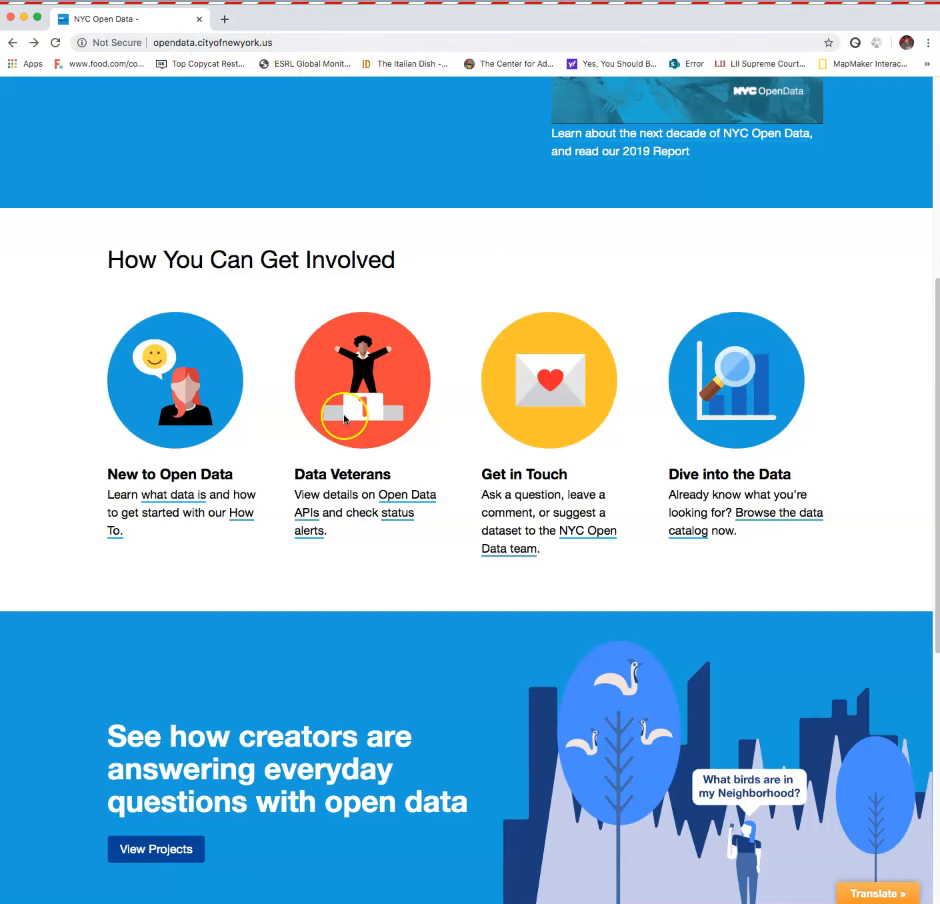
Search the NYC Open Data catalog for DSNY Monthly Tonnage Data and open that dataset's page
{"action": "left_click", "coordinate": [784, 517]}
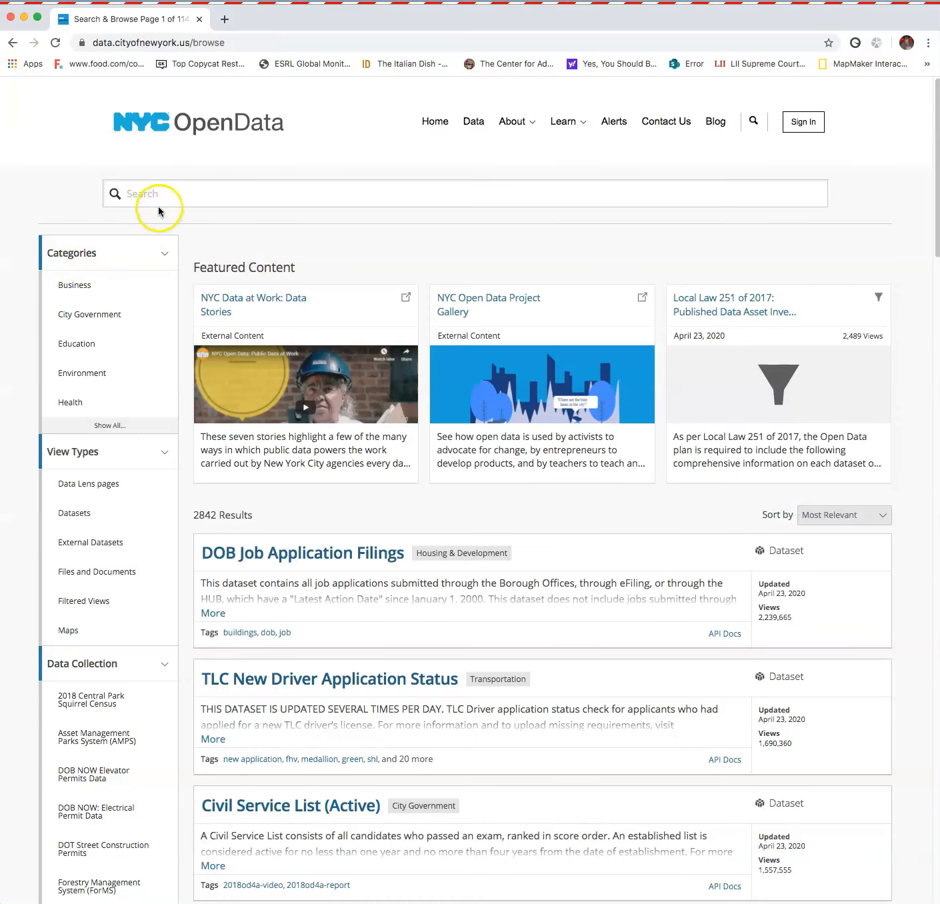
{"action": "left_click", "coordinate": [172, 193]}
{"action": "type", "text": "D"}
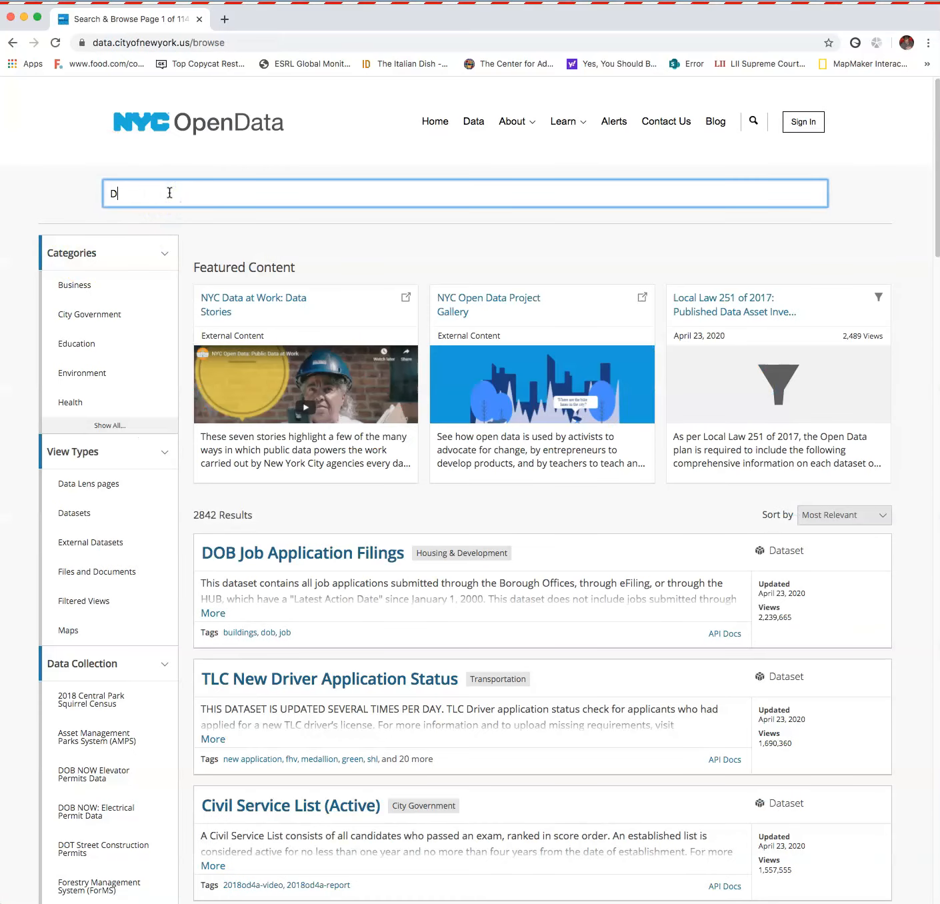
{"action": "type", "text": "SNY"}
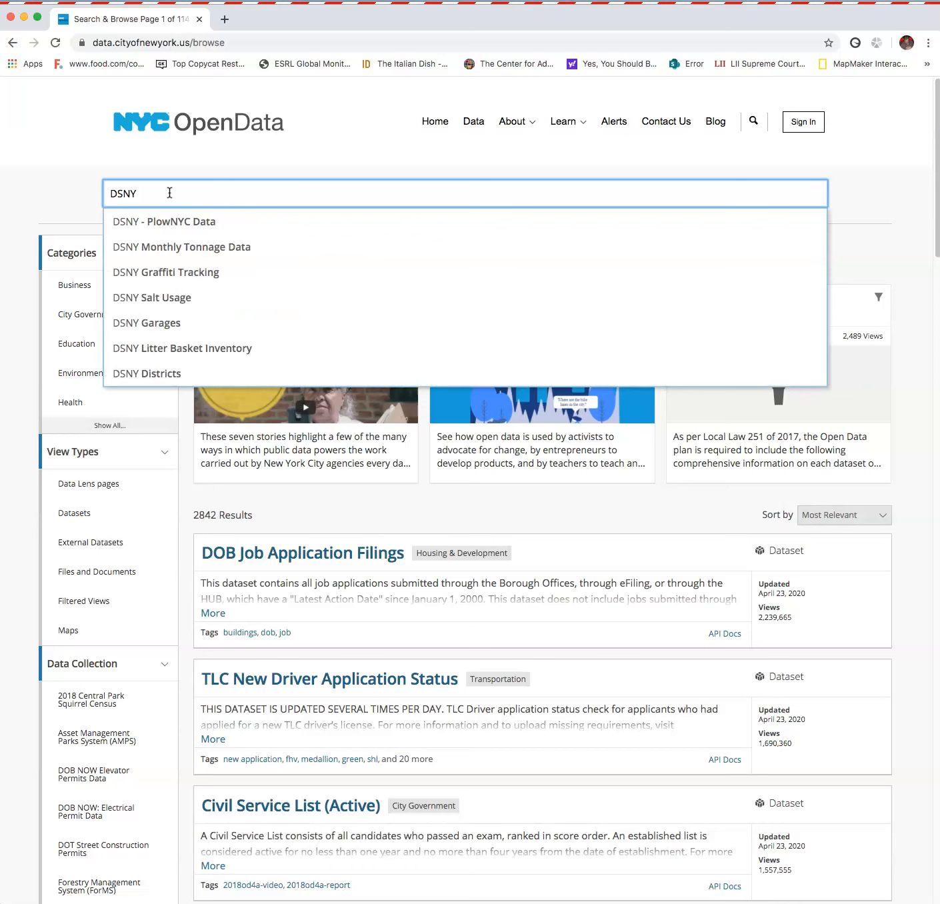
{"action": "left_click", "coordinate": [230, 247]}
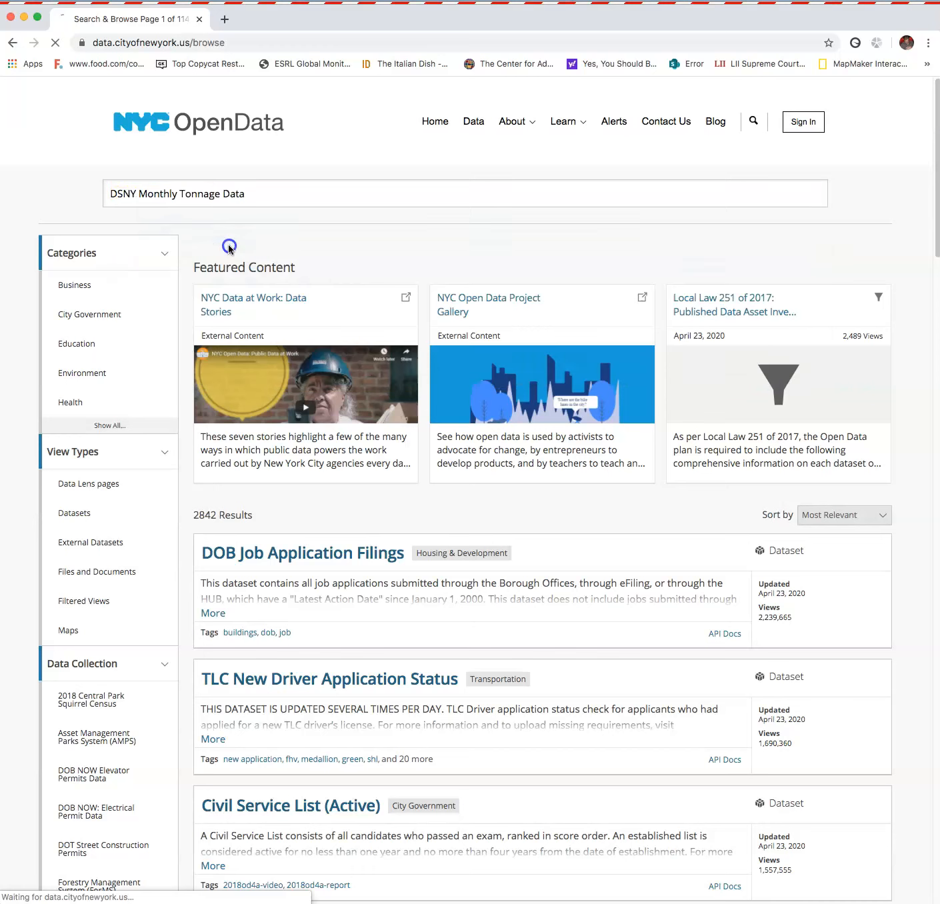
{"action": "left_click", "coordinate": [304, 193]}
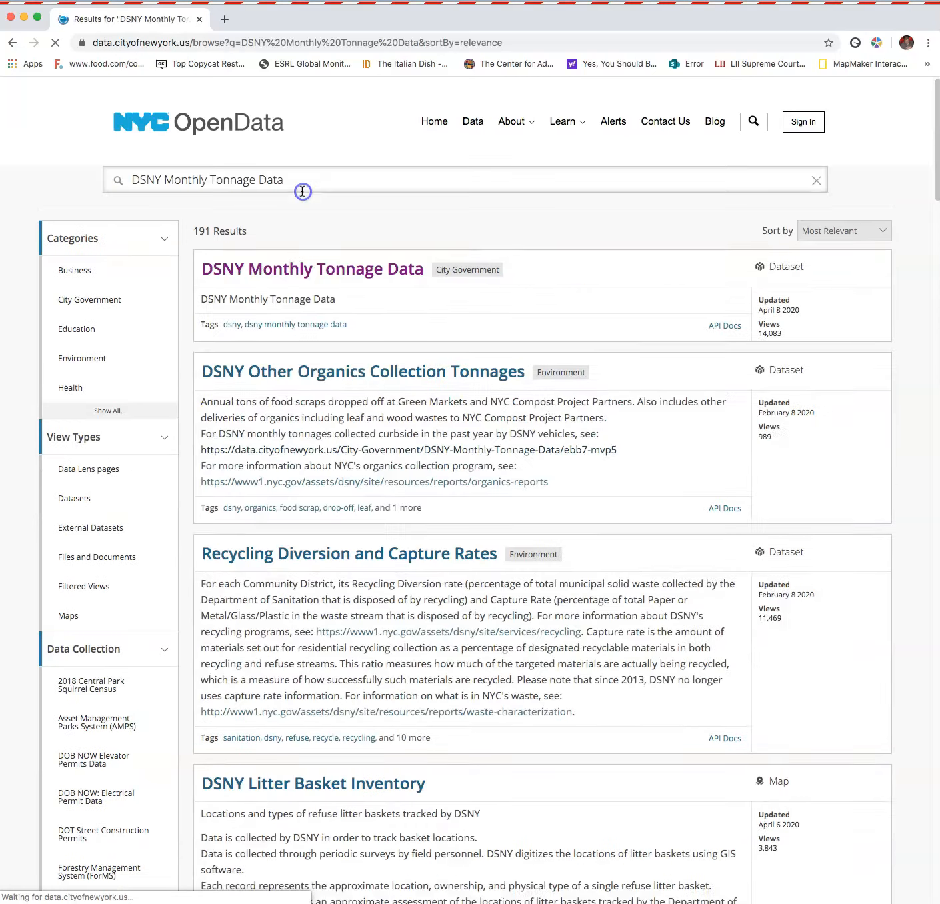
{"action": "left_click", "coordinate": [314, 283]}
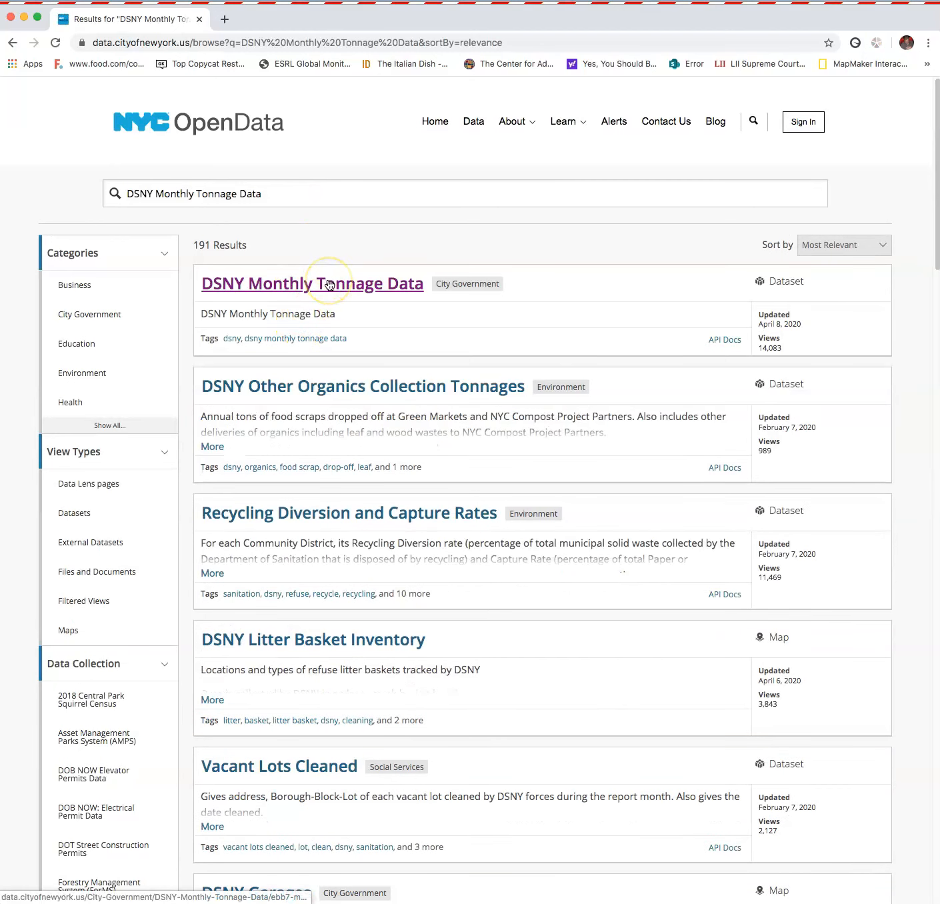
{"action": "left_click", "coordinate": [328, 285]}
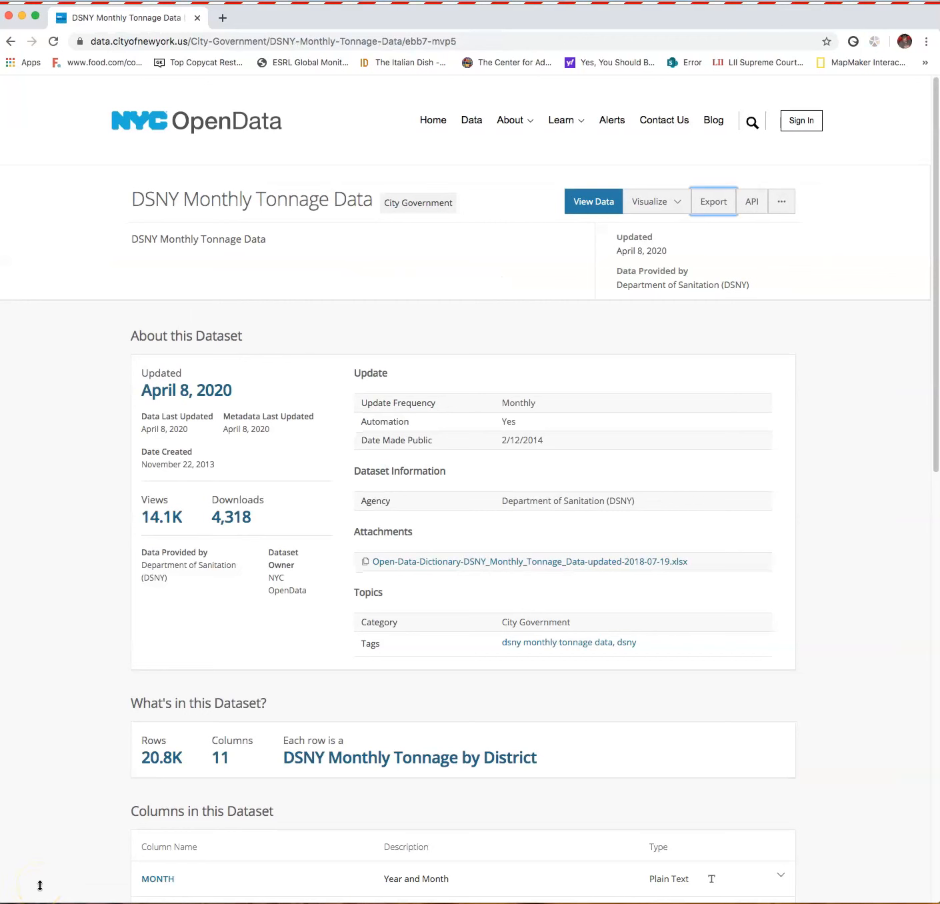
Export the DSNY Monthly Tonnage Data as CSV for Excel and again as plain CSV, dismissing the download notices
{"action": "left_click", "coordinate": [712, 208]}
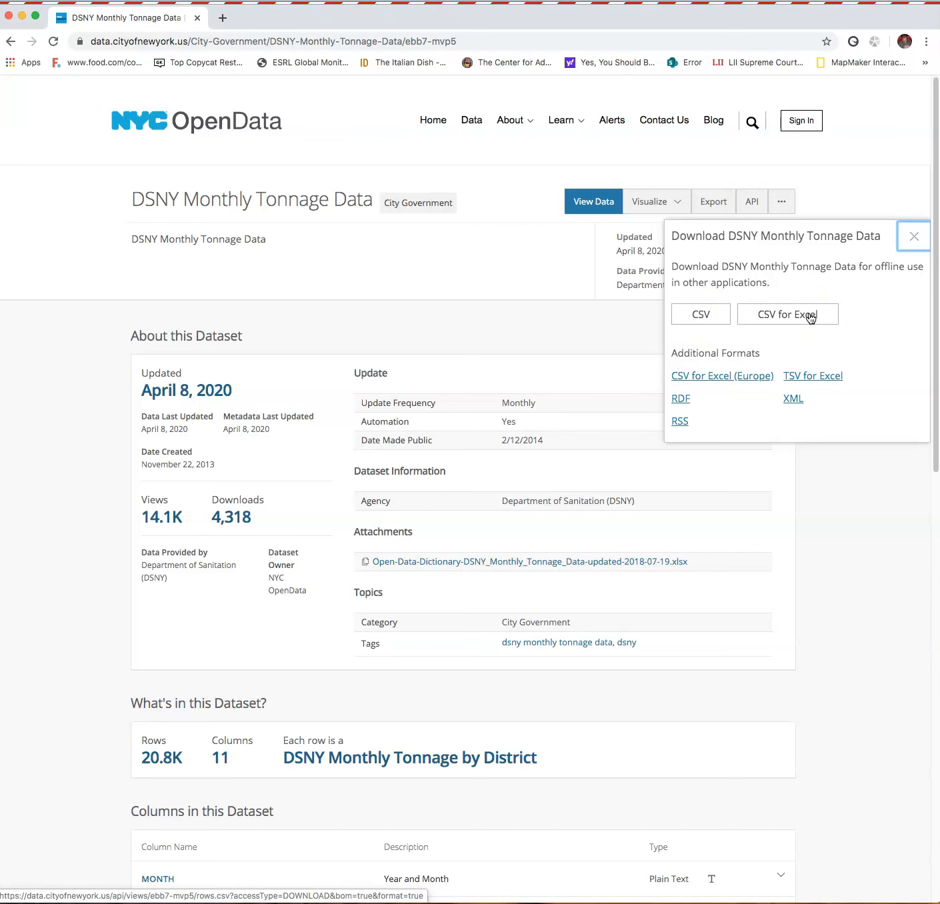
{"action": "left_click", "coordinate": [776, 316]}
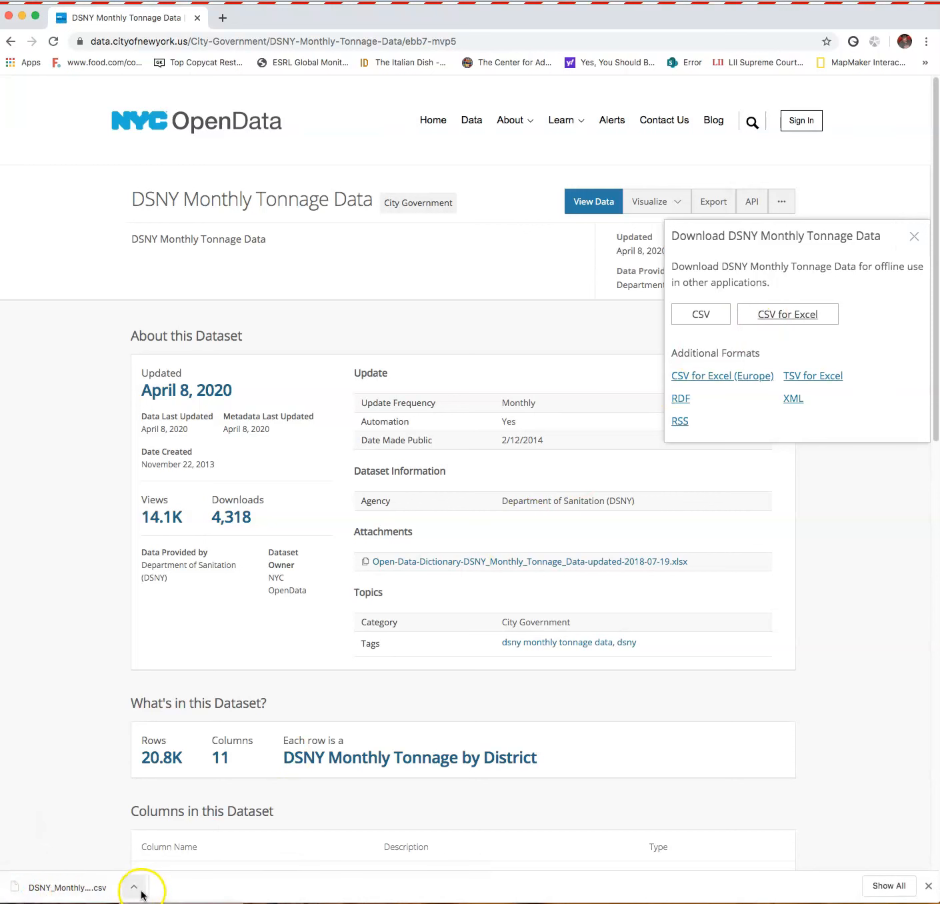
{"action": "left_click", "coordinate": [929, 887]}
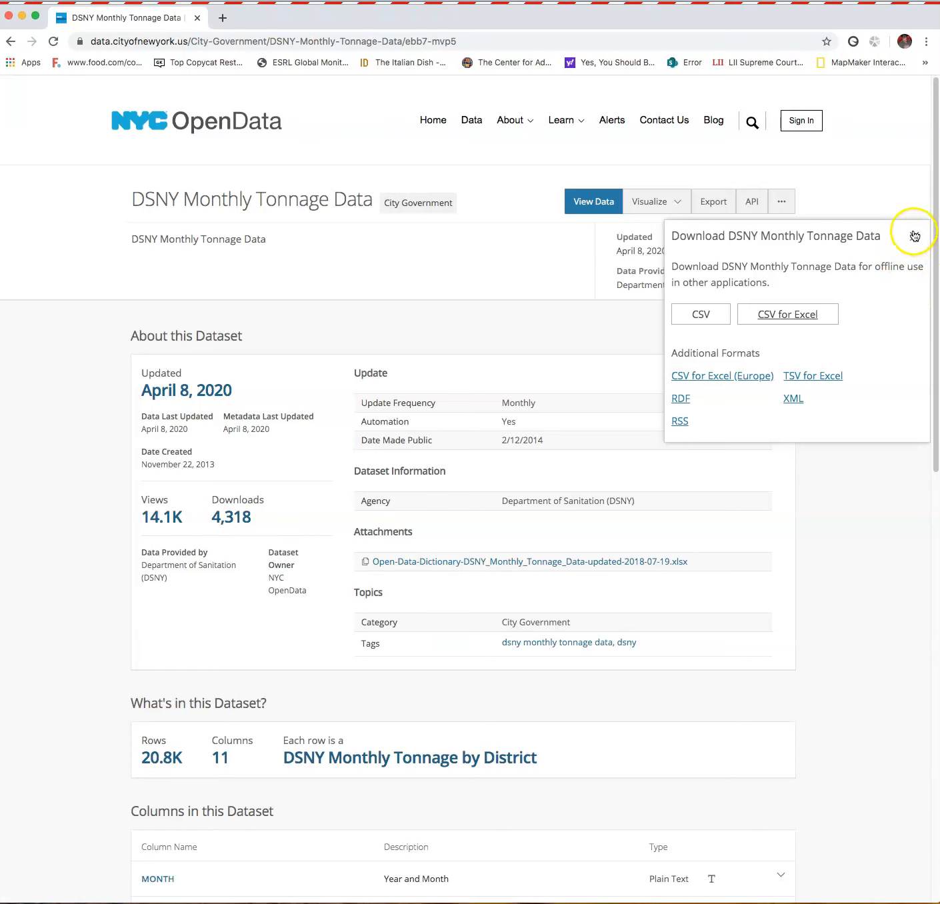
{"action": "left_click", "coordinate": [703, 316]}
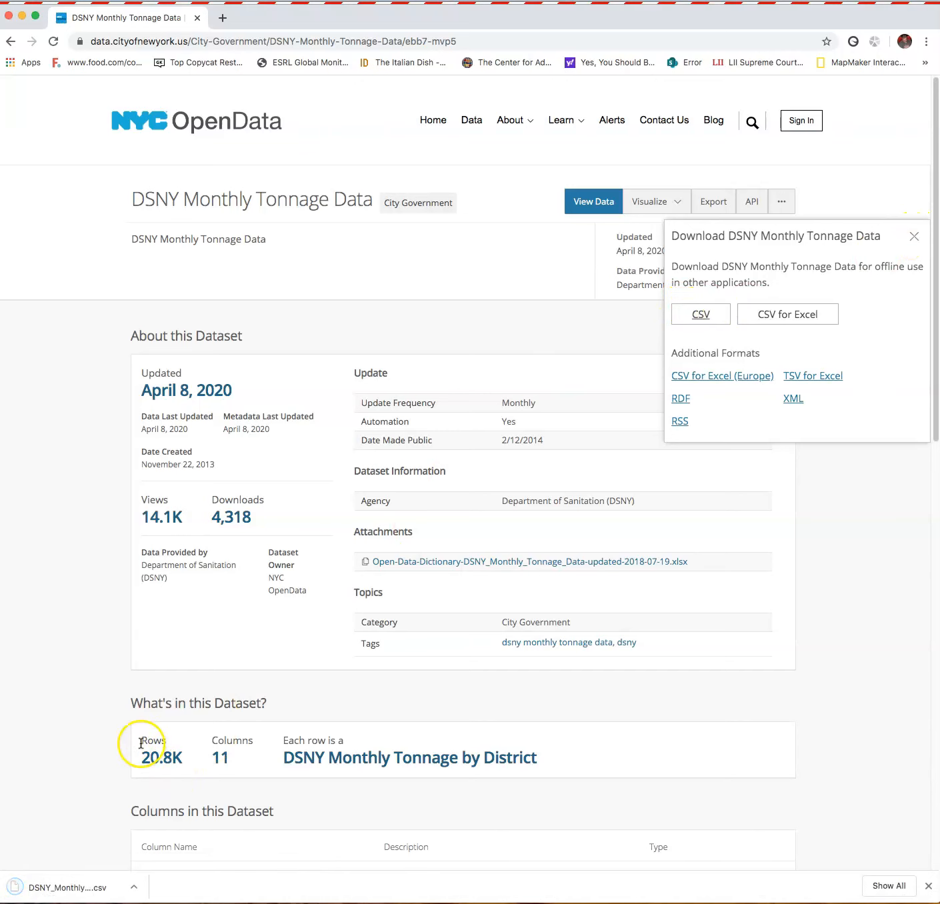
{"action": "left_click", "coordinate": [928, 887]}
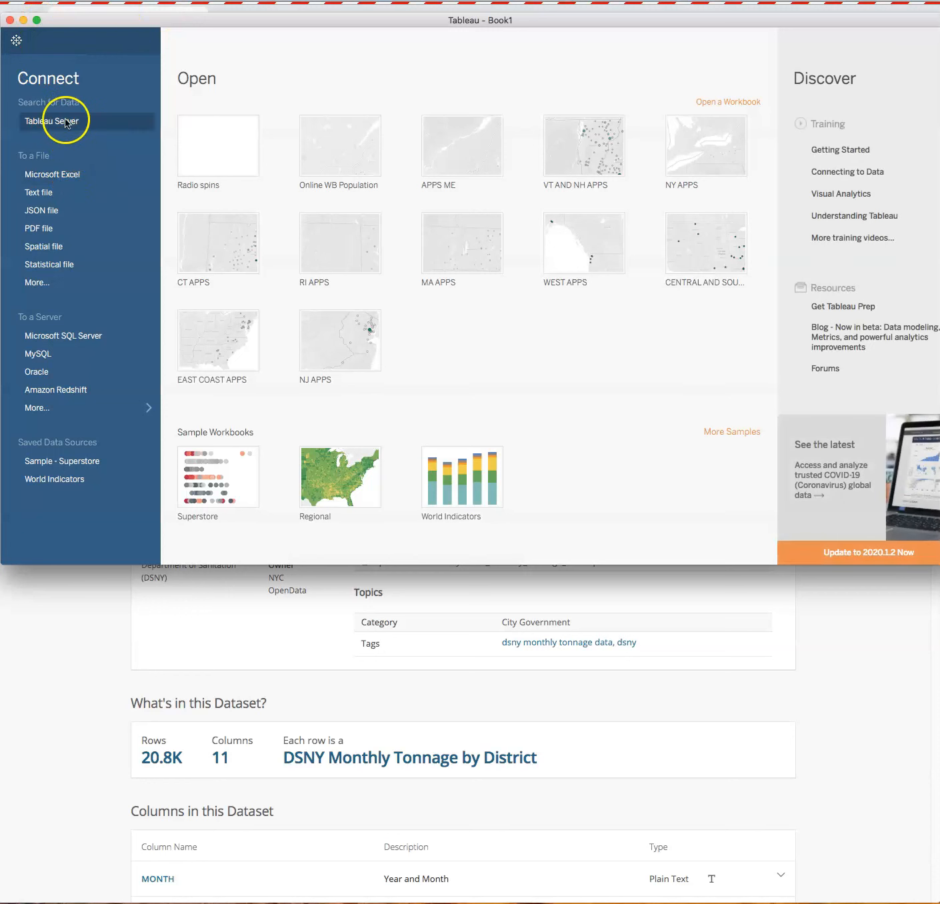
In Tableau, connect to the downloaded text file DSNY_Monthly_Tonnage_Data (1).csv, enlarge the window and go to Sheet 1
{"action": "left_click", "coordinate": [44, 193]}
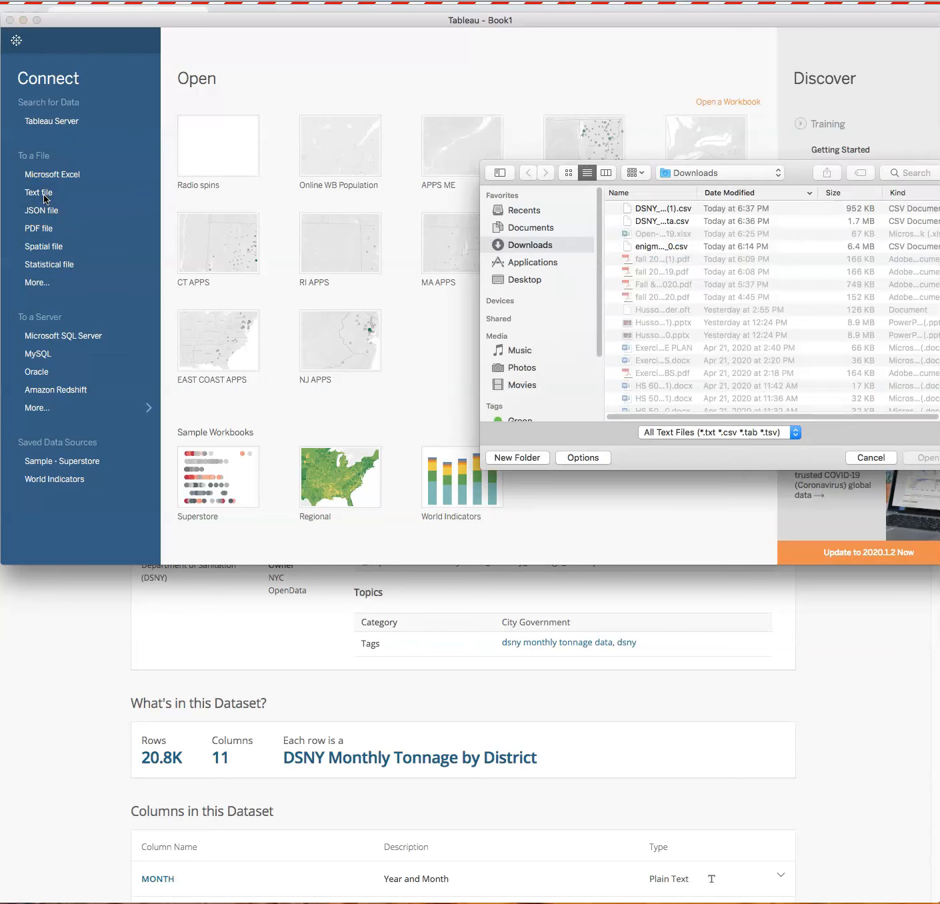
{"action": "left_click", "coordinate": [655, 209]}
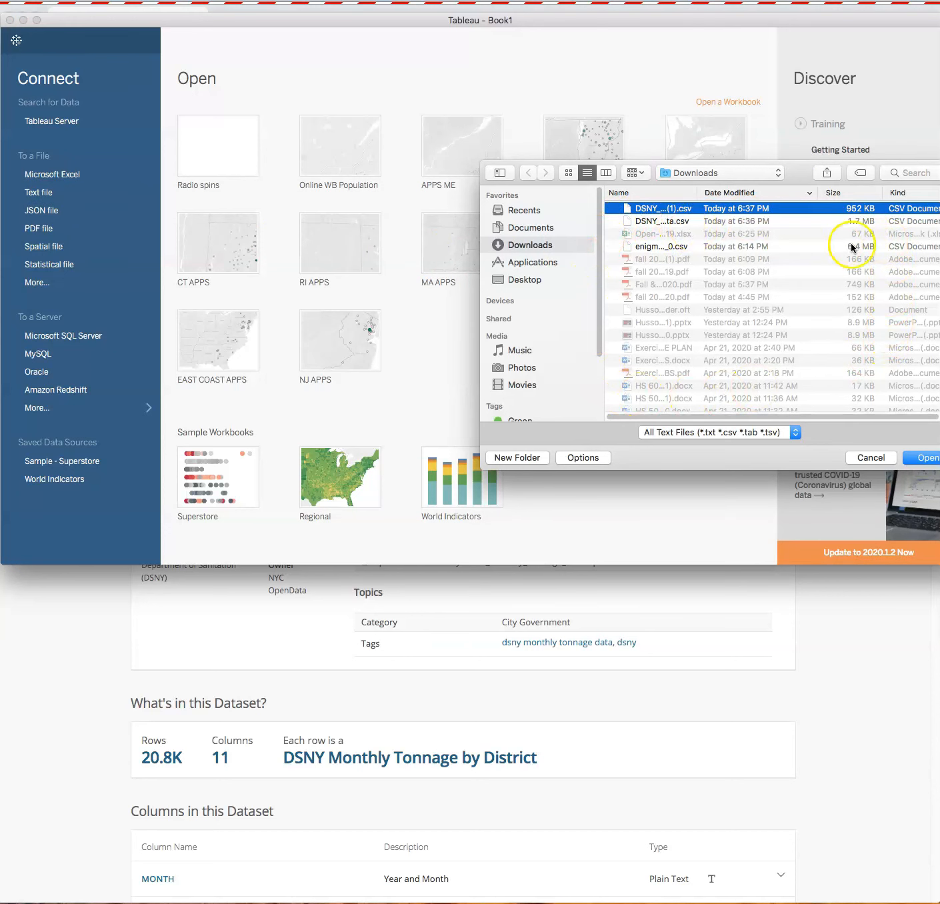
{"action": "left_click", "coordinate": [931, 461]}
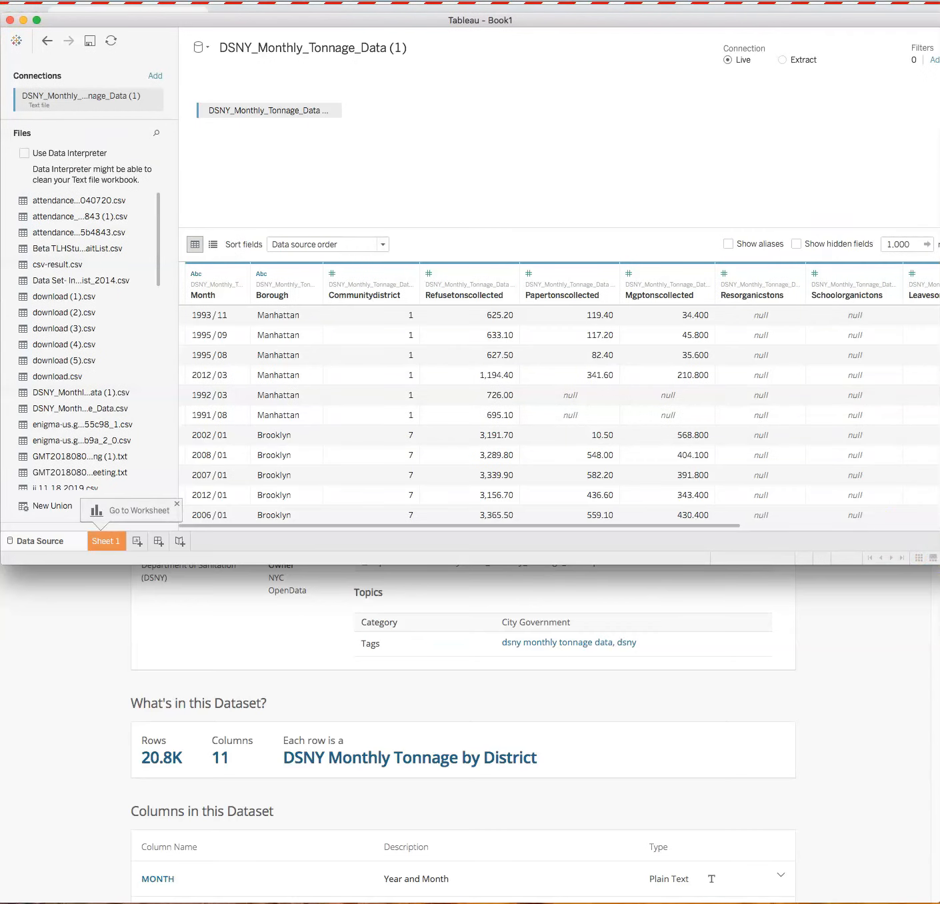
{"action": "left_click_drag", "start_coordinate": [939, 565], "coordinate": [939, 876]}
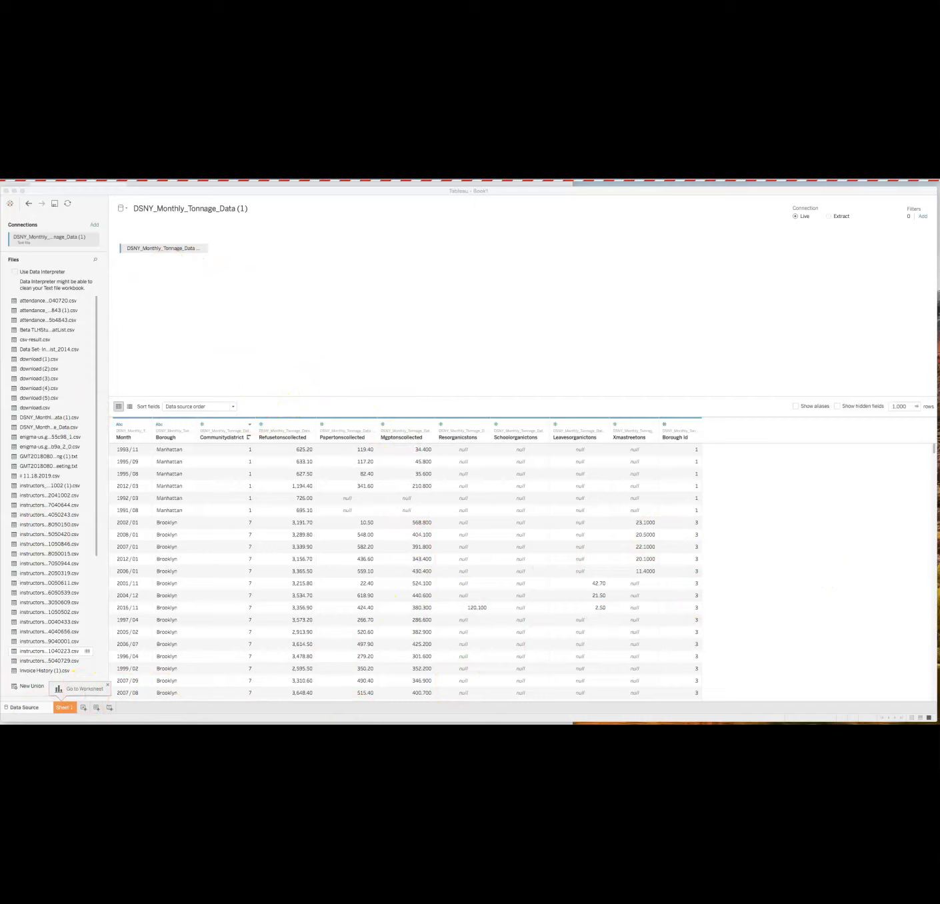
{"action": "left_click", "coordinate": [64, 707]}
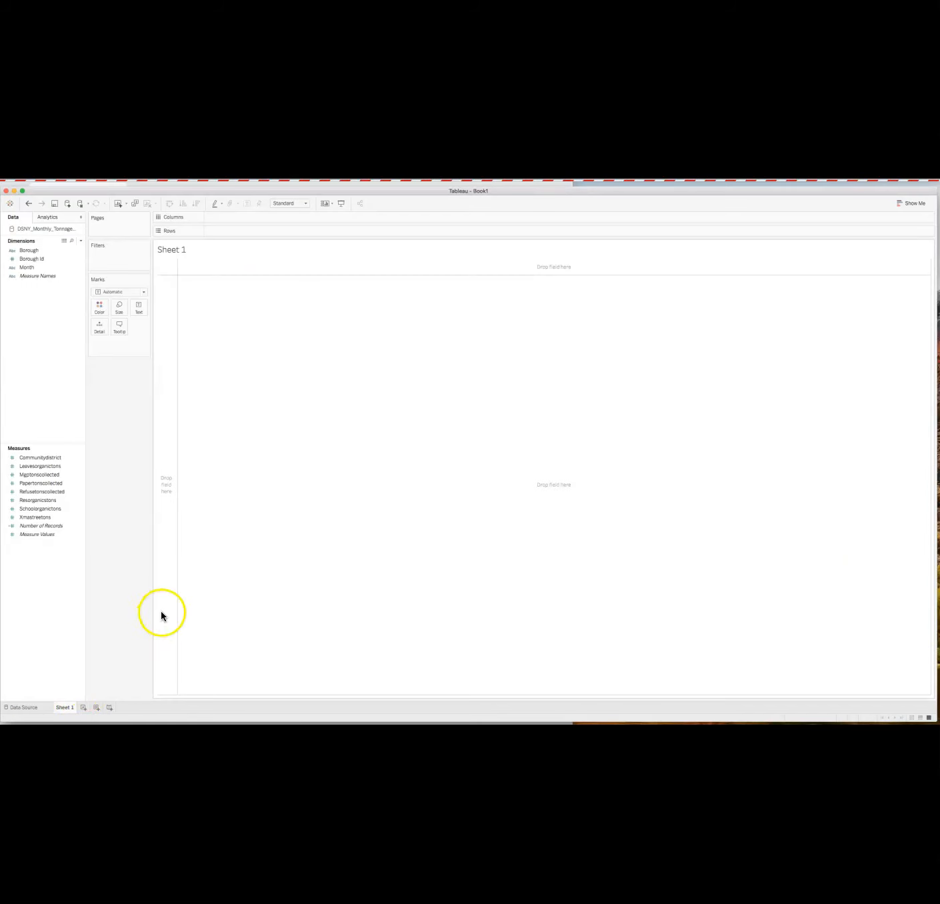
Review the data source table, return to Sheet 1 and examine its Borough, Borough Id and Measure Names dimensions
{"action": "left_click", "coordinate": [39, 709]}
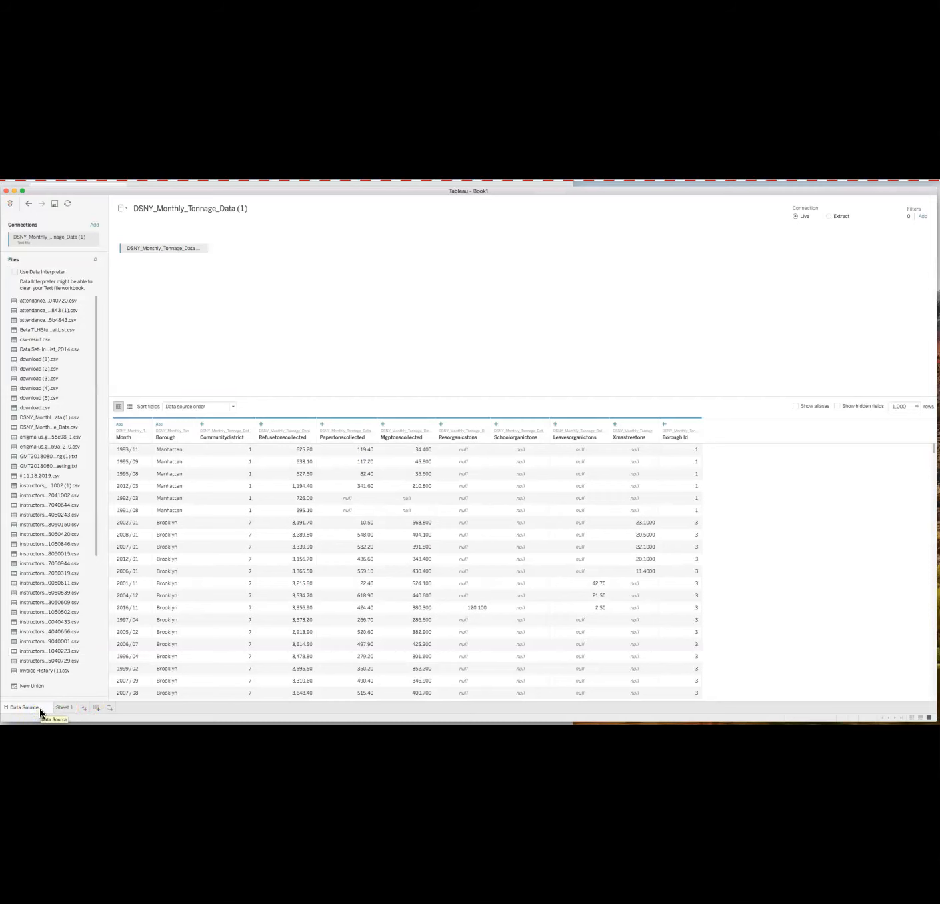
{"action": "left_click", "coordinate": [62, 708]}
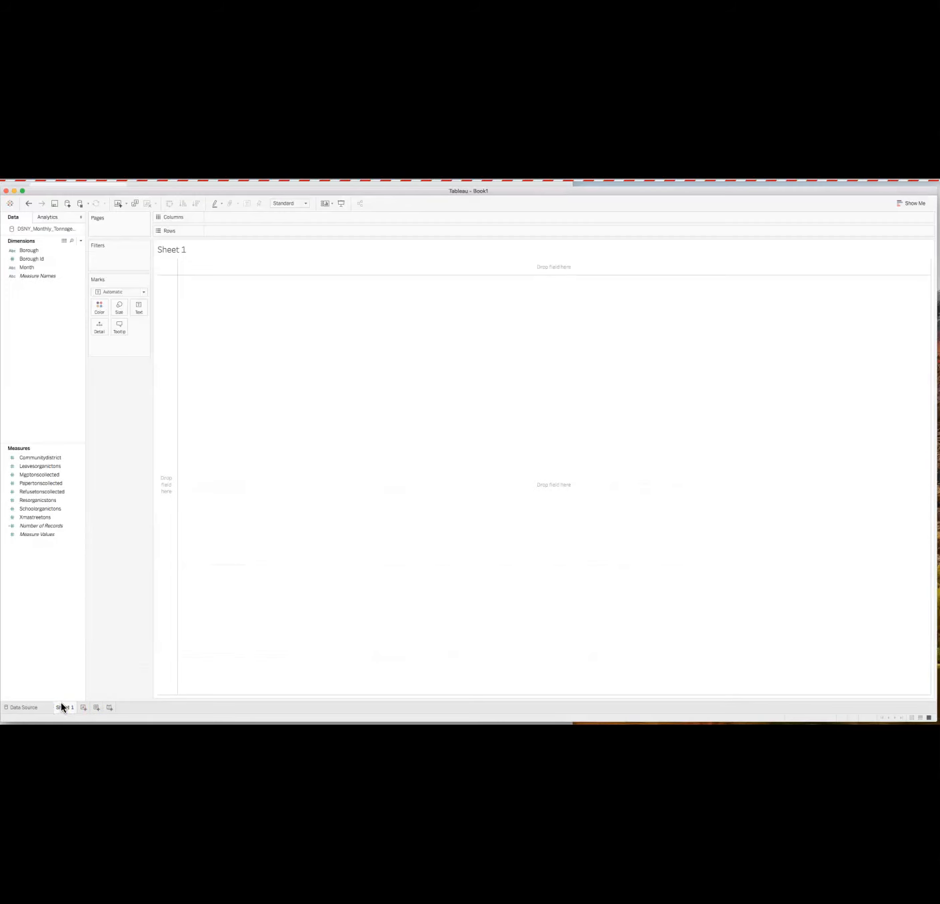
{"action": "left_click", "coordinate": [44, 252]}
{"action": "left_click", "coordinate": [47, 260]}
{"action": "left_click", "coordinate": [66, 276]}
{"action": "left_click", "coordinate": [79, 276]}
{"action": "left_click", "coordinate": [29, 316]}
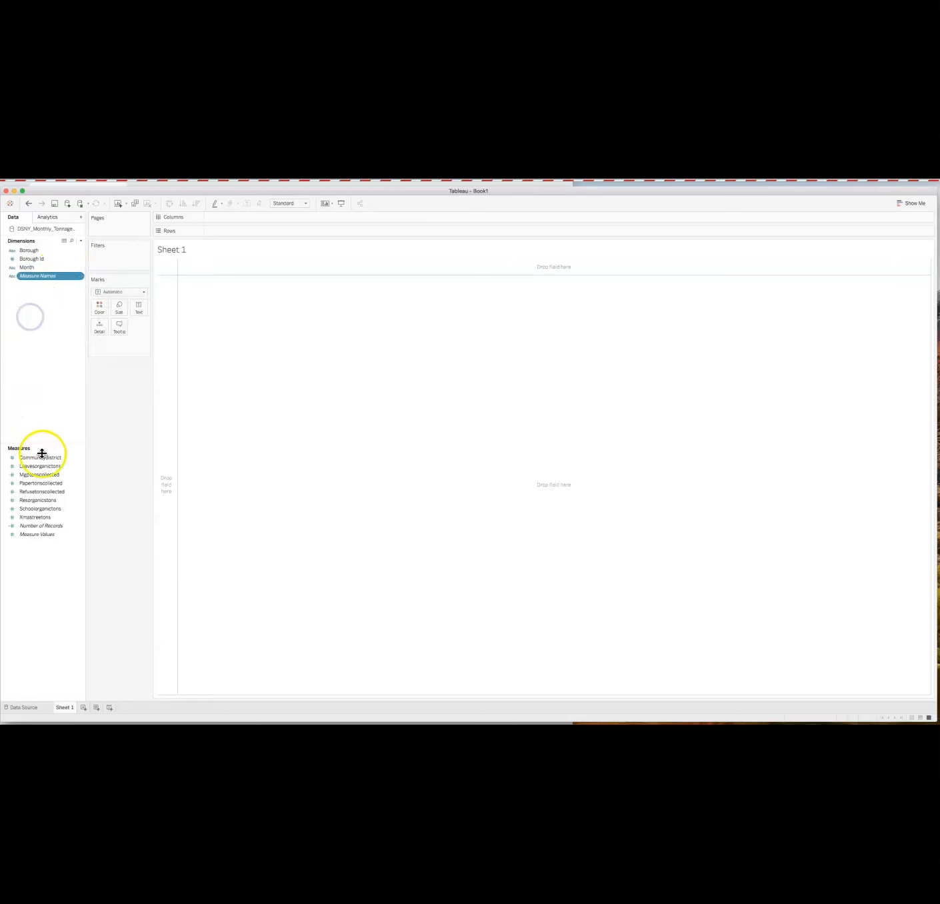
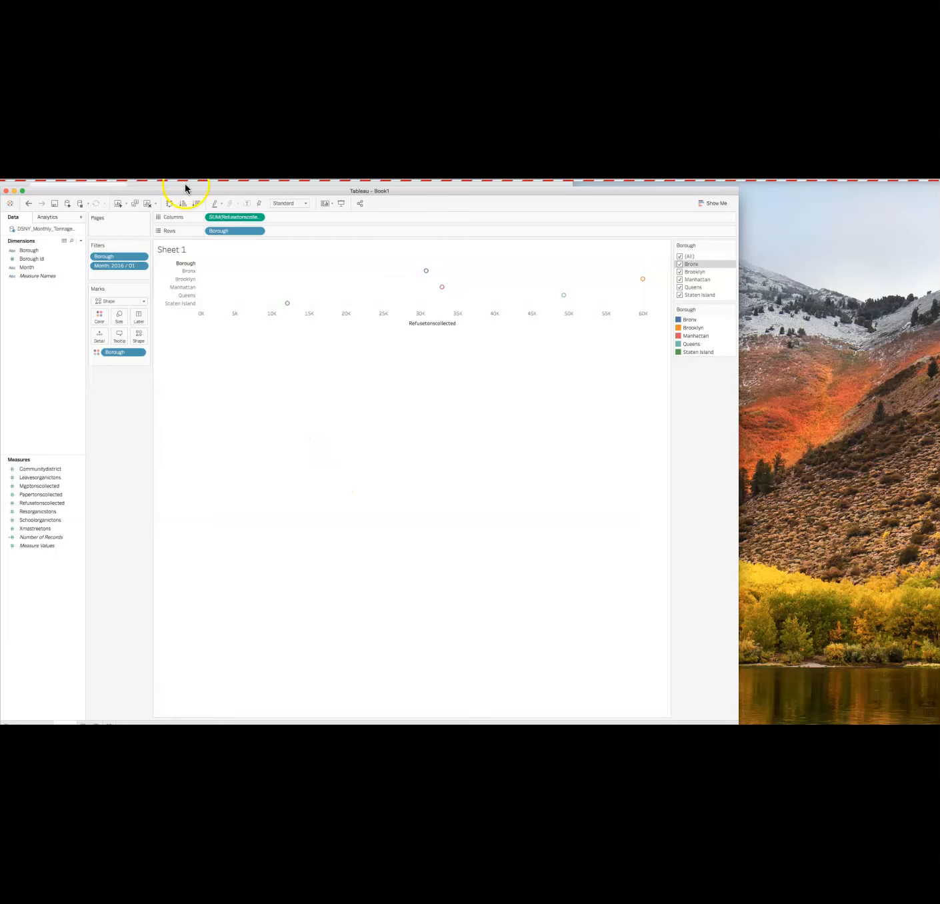
{"action": "left_click", "coordinate": [220, 207]}
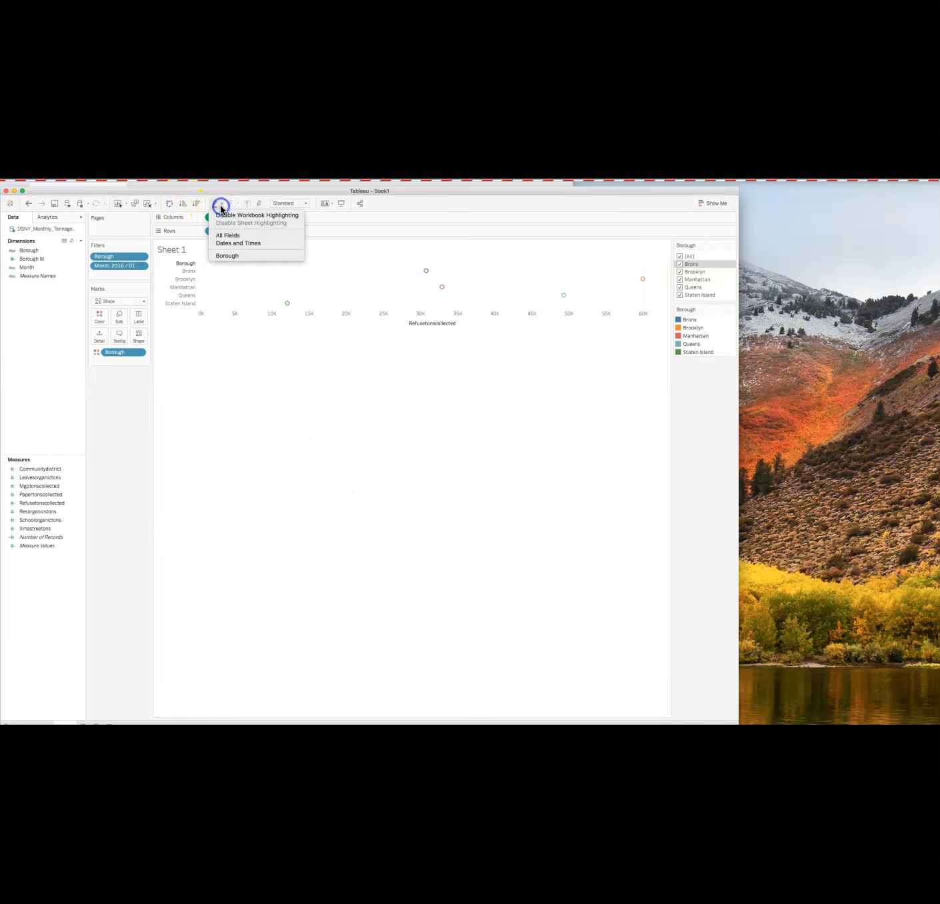
{"action": "left_click", "coordinate": [220, 207]}
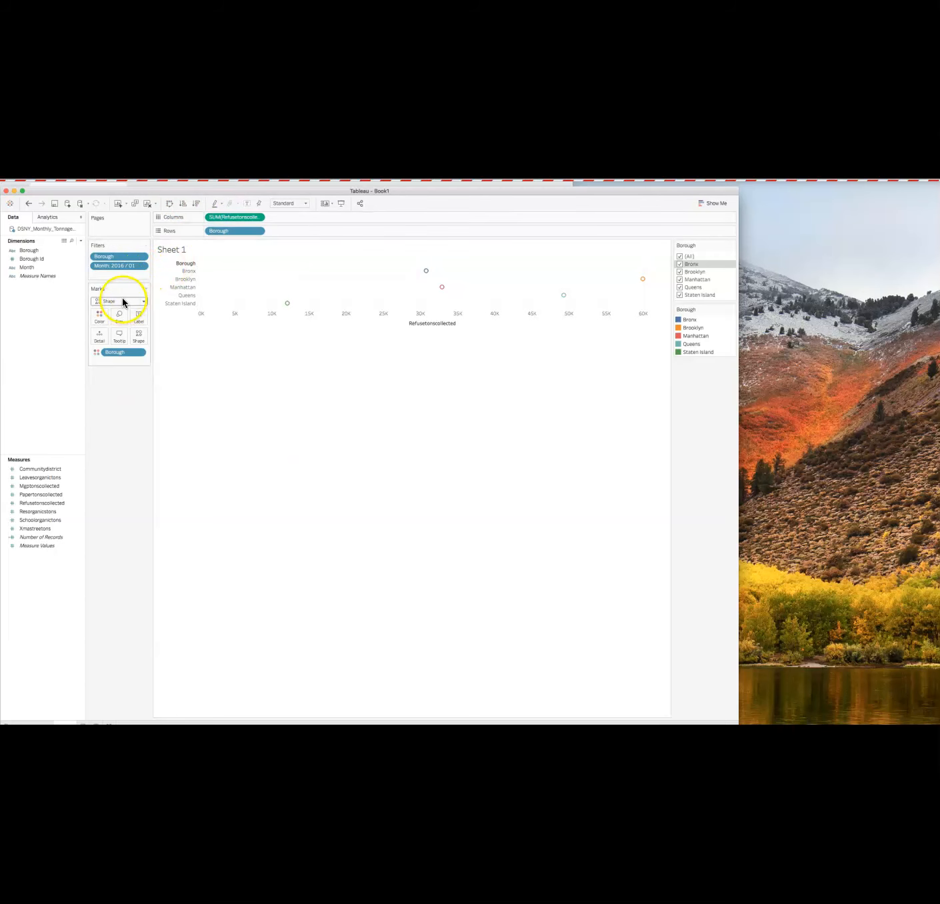
{"action": "left_click", "coordinate": [148, 292]}
{"action": "left_click", "coordinate": [101, 287]}
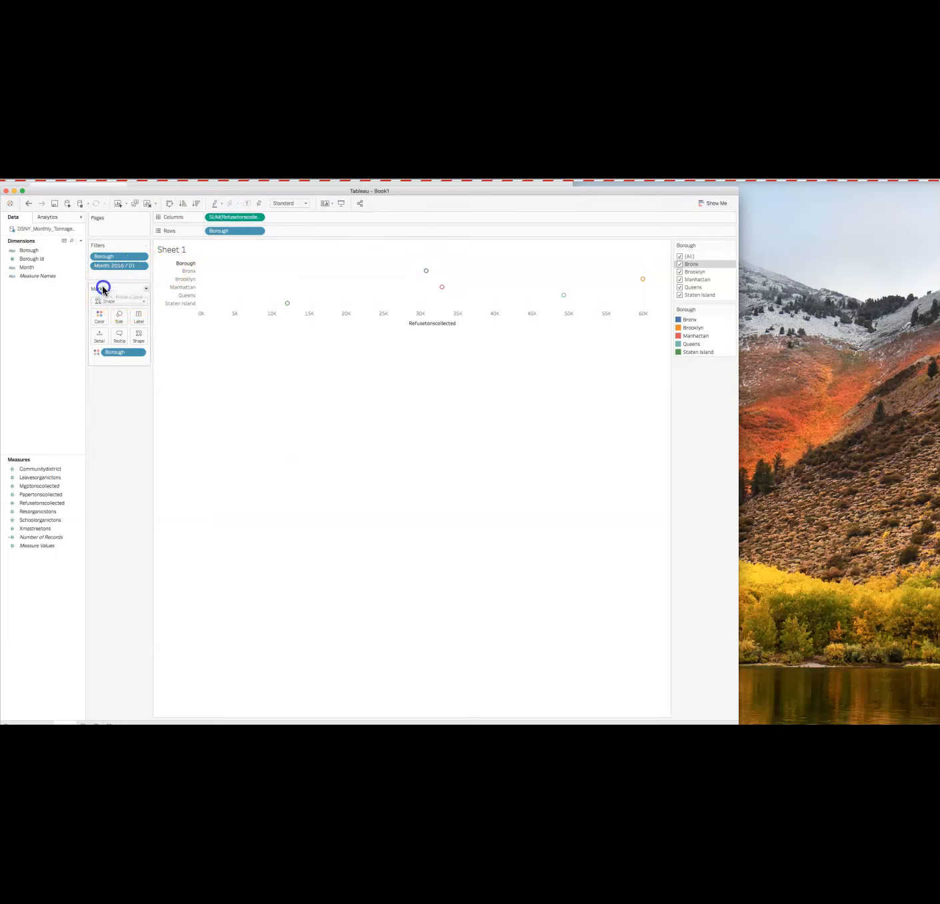
{"action": "left_click", "coordinate": [144, 302]}
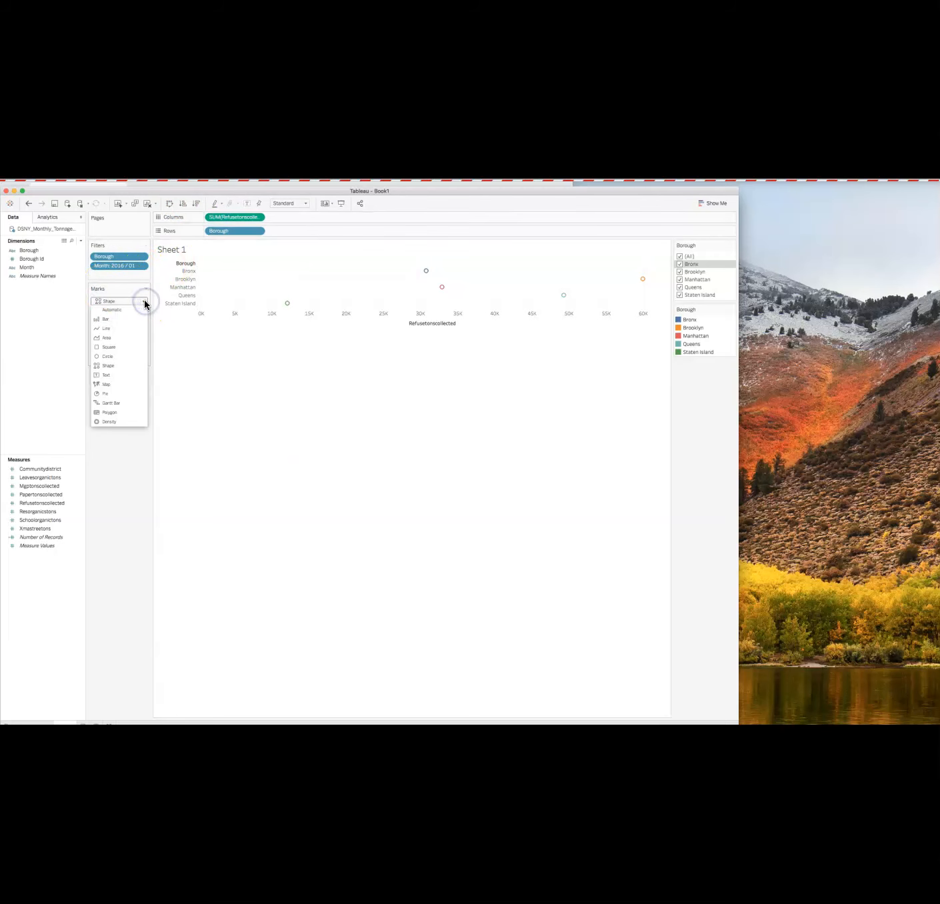
{"action": "left_click", "coordinate": [29, 323]}
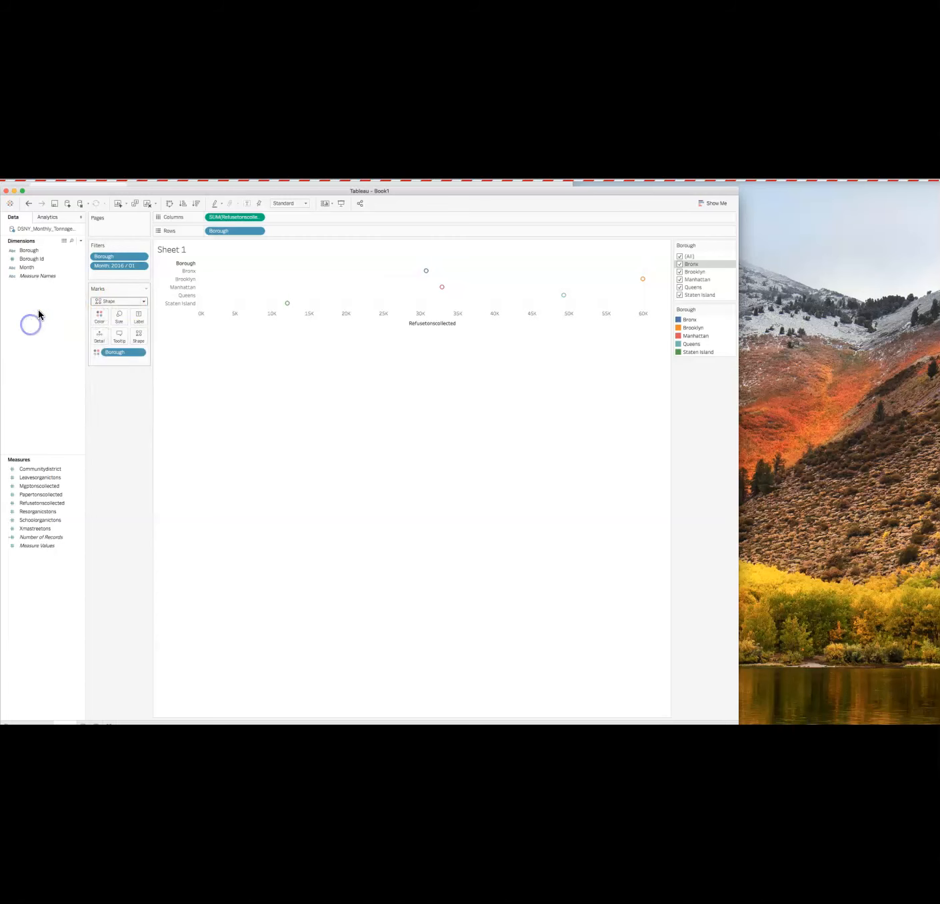
{"action": "left_click", "coordinate": [50, 275]}
Format the sheet's lines, giving the grid lines a solid style and the middle of the five thicknesses
{"action": "left_click", "coordinate": [157, 168]}
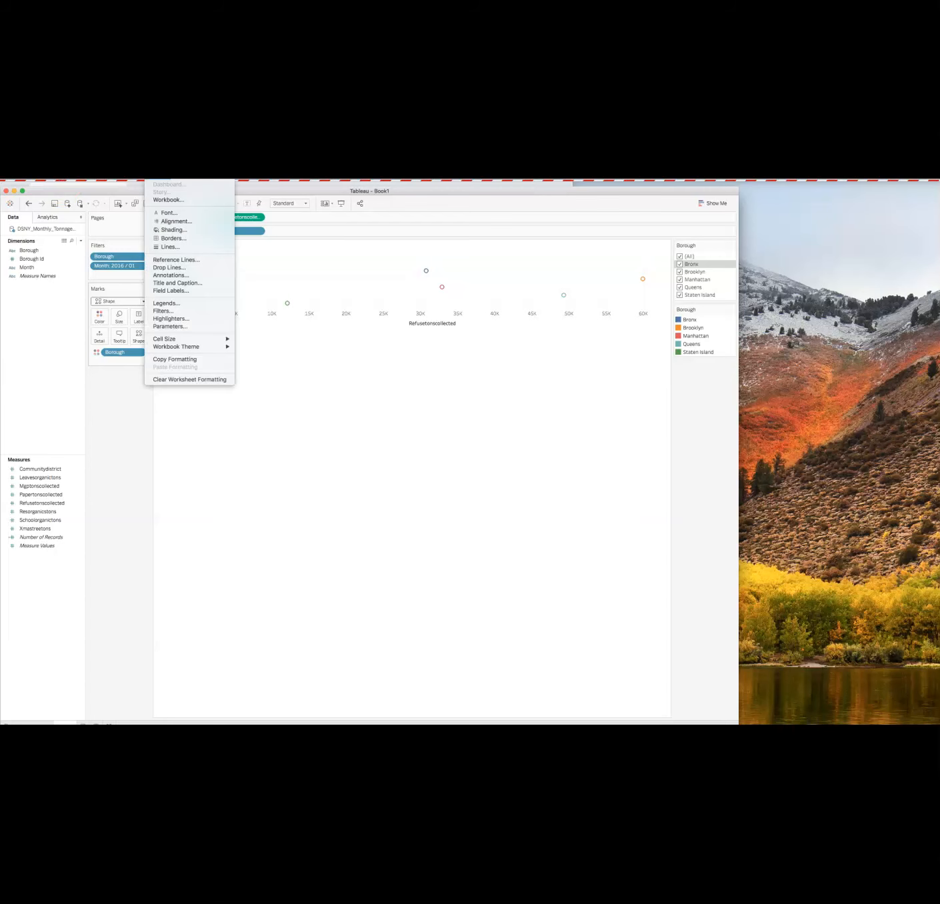
{"action": "left_click", "coordinate": [175, 247]}
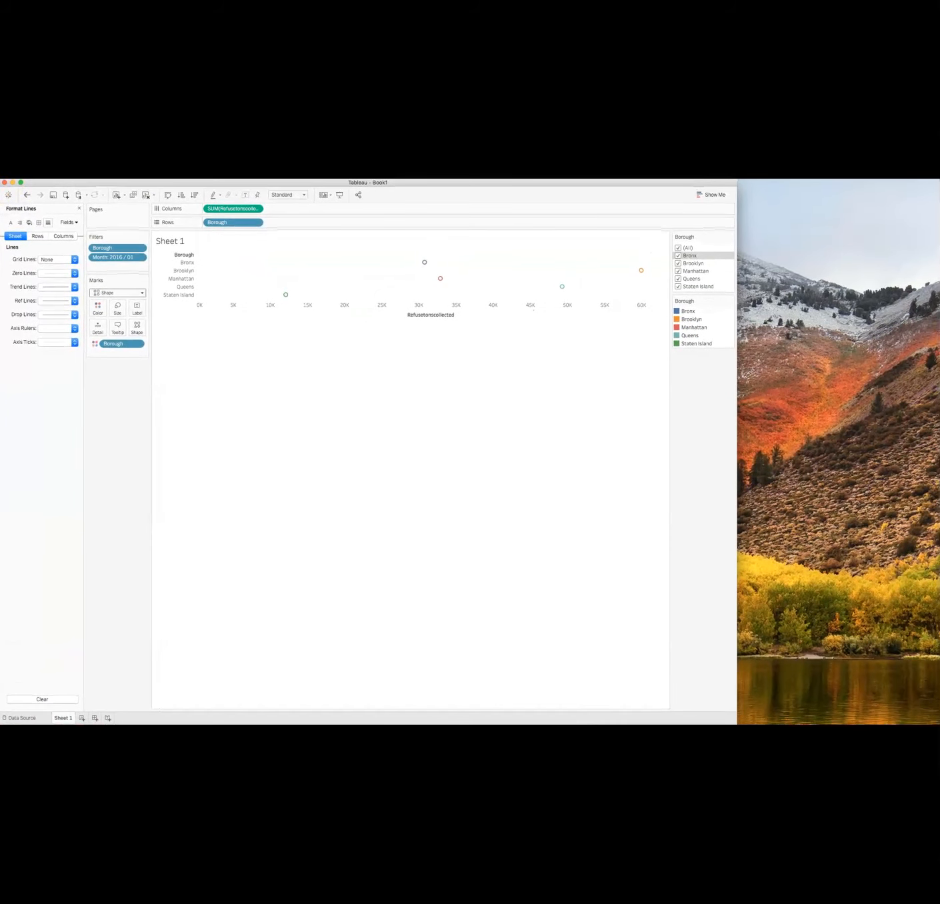
{"action": "left_click", "coordinate": [75, 260]}
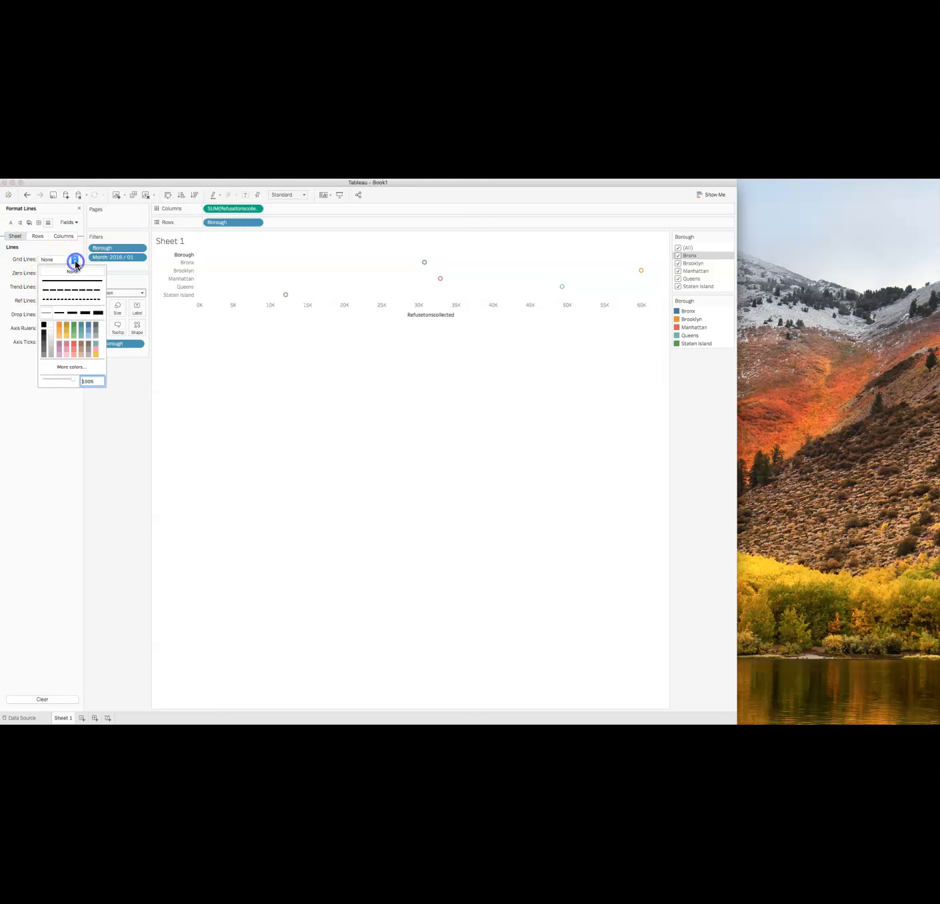
{"action": "left_click", "coordinate": [73, 315]}
{"action": "left_click", "coordinate": [72, 289]}
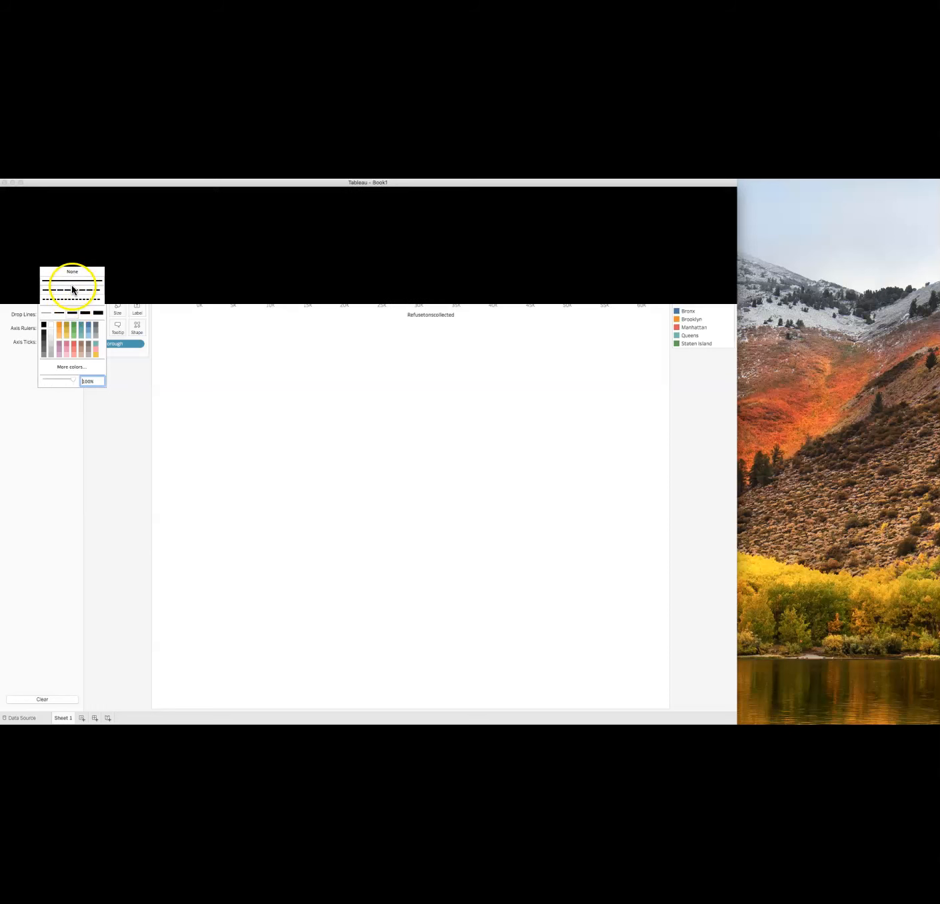
{"action": "left_click", "coordinate": [72, 281]}
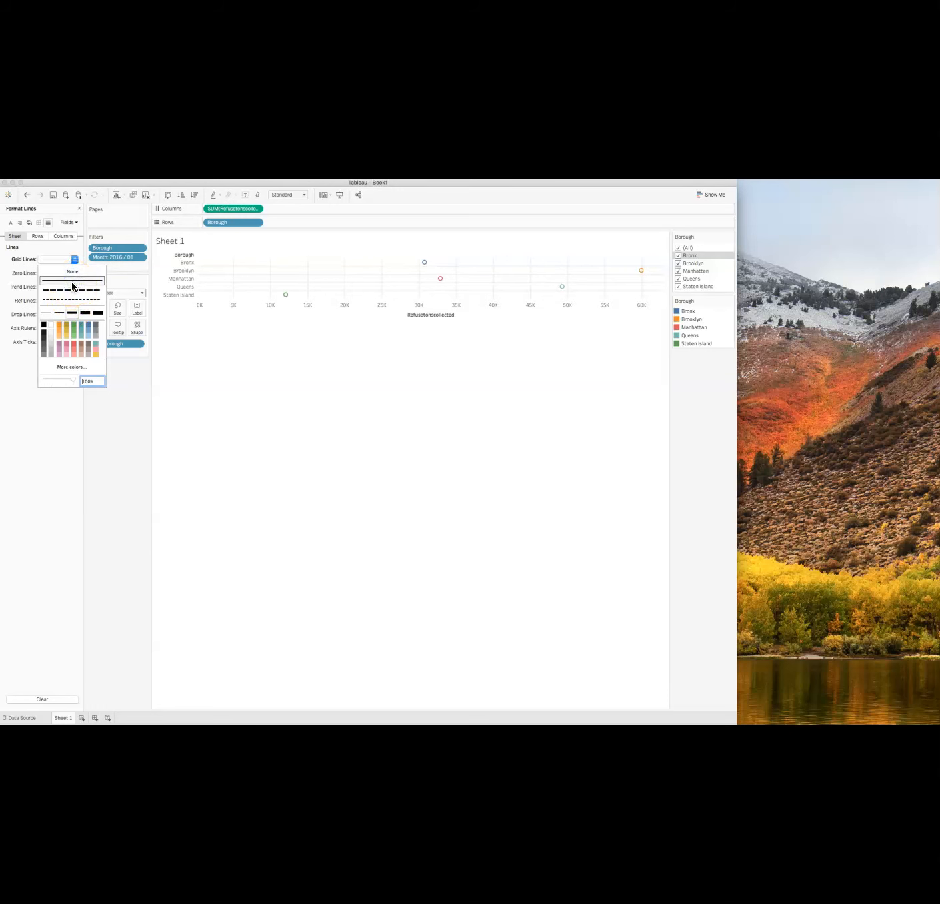
Color the sheet's grid lines gray, trying black first
{"action": "left_click", "coordinate": [42, 325]}
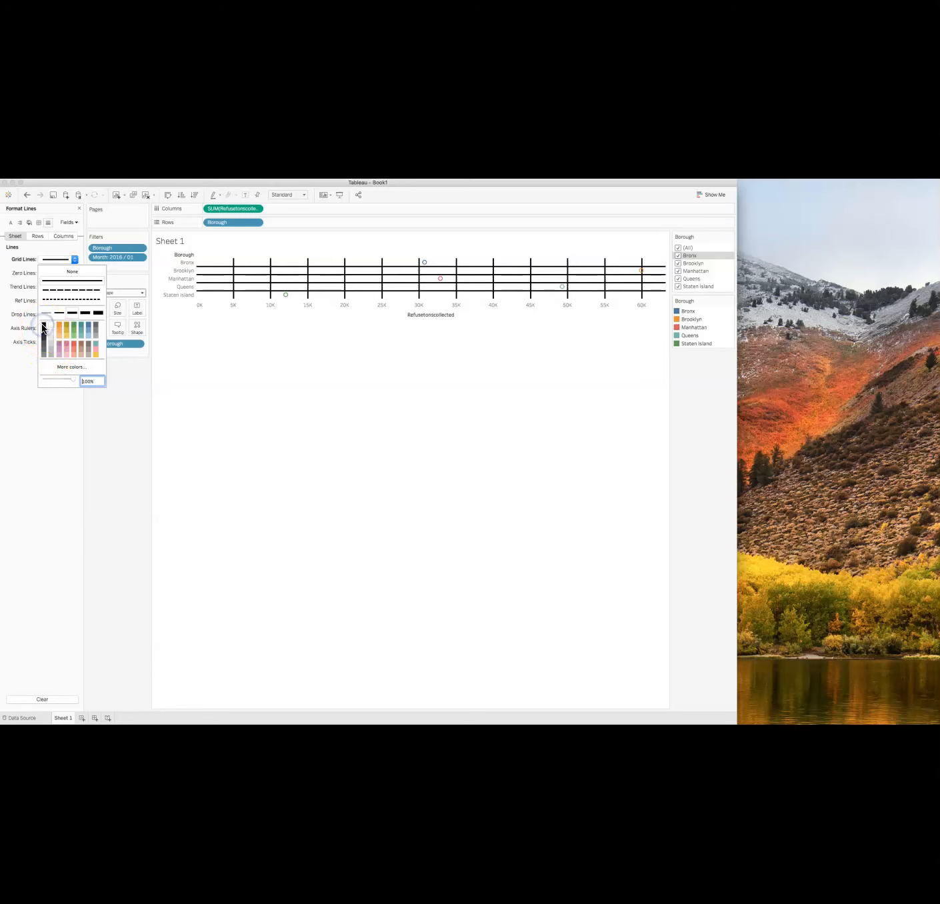
{"action": "left_click", "coordinate": [49, 358]}
{"action": "left_click", "coordinate": [48, 349]}
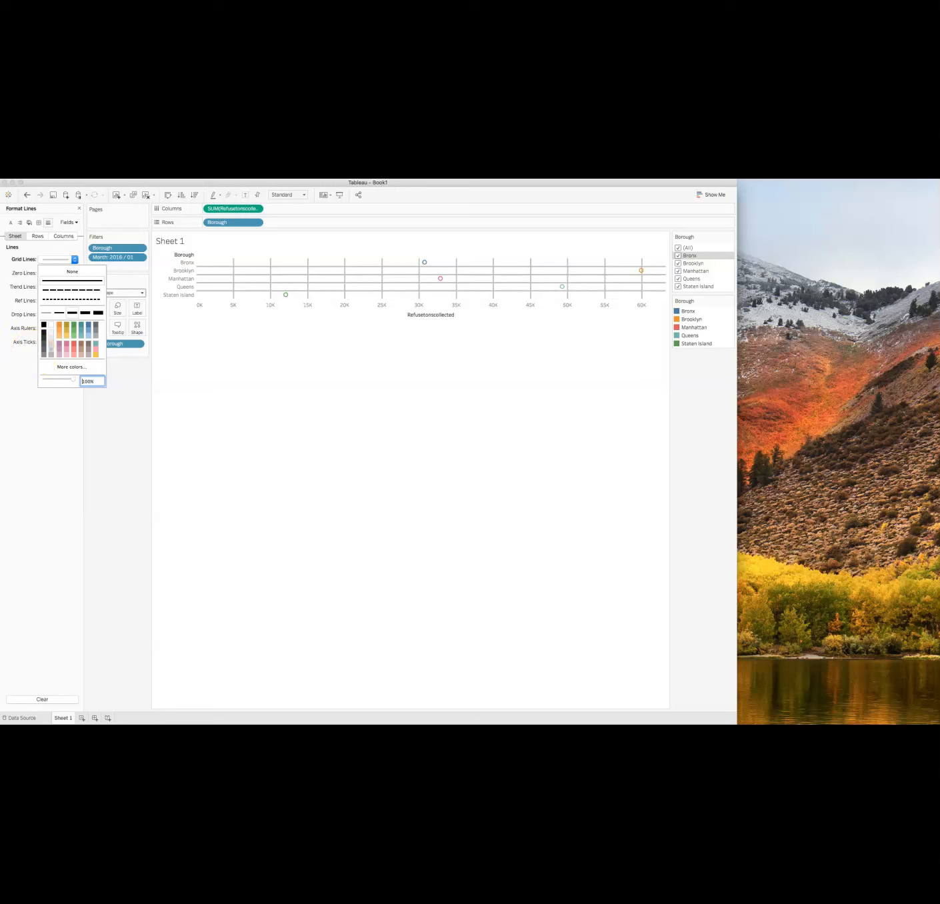
{"action": "left_click", "coordinate": [20, 409]}
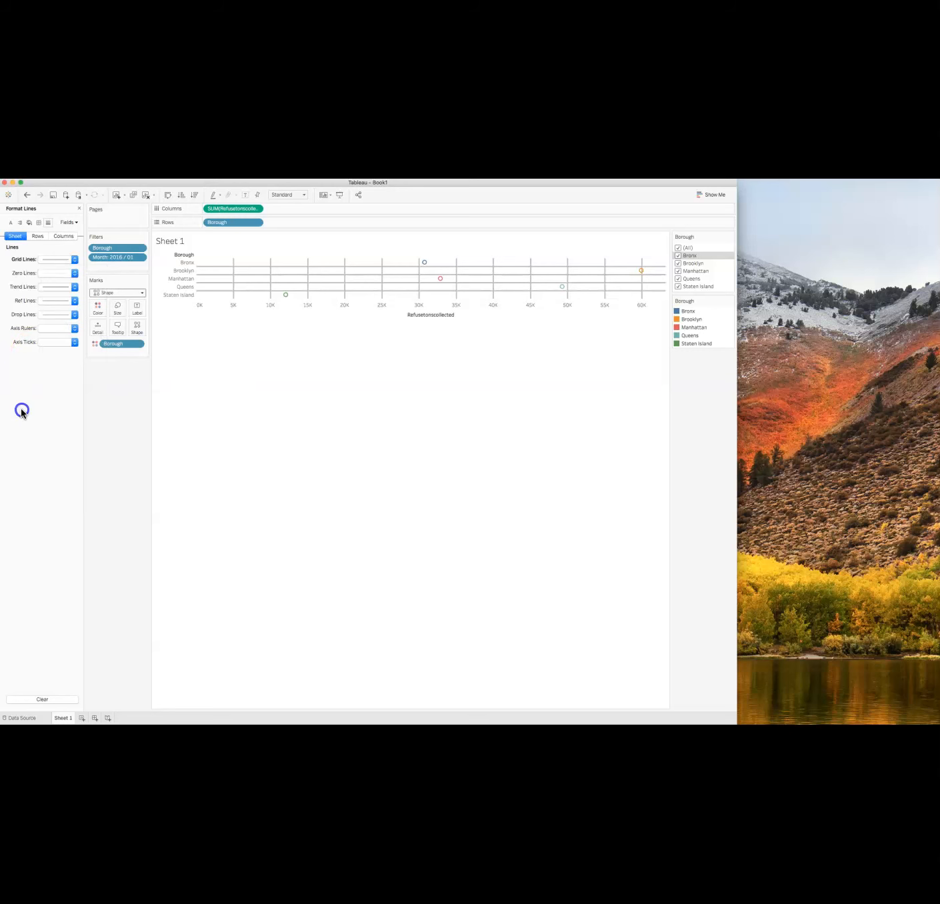
Give the sheet's trend lines a solid style, trying the dotted style first
{"action": "left_click", "coordinate": [76, 289]}
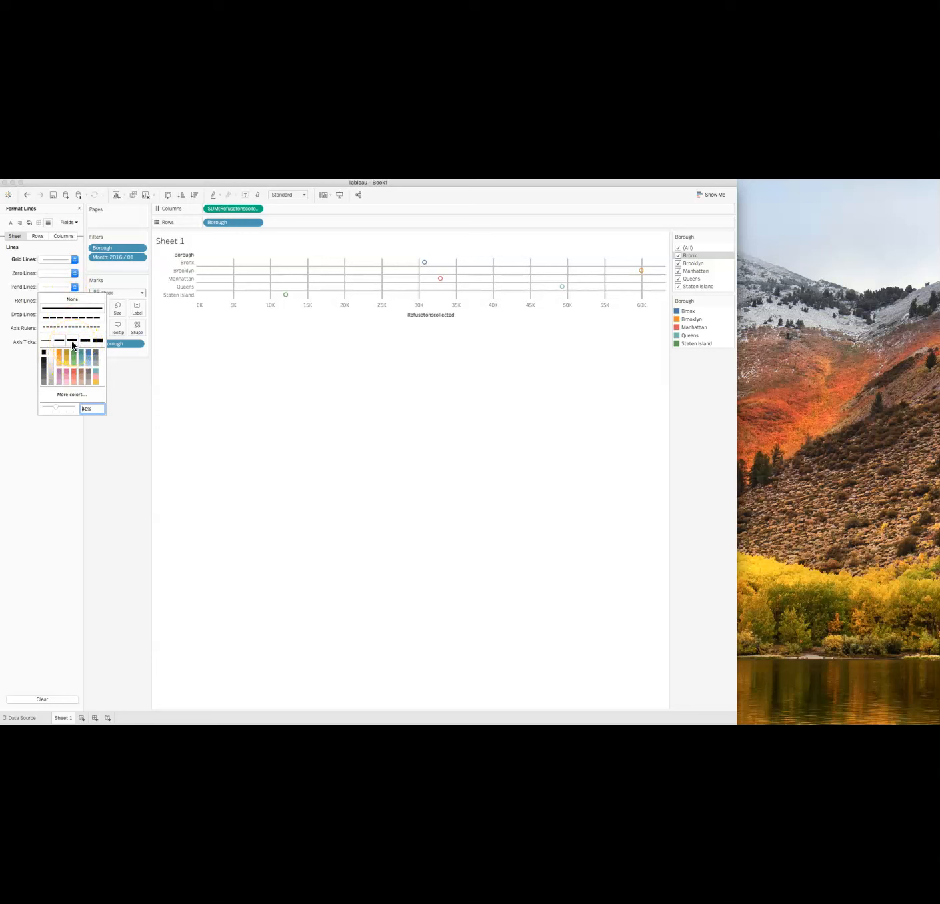
{"action": "left_click", "coordinate": [60, 310]}
{"action": "left_click", "coordinate": [54, 456]}
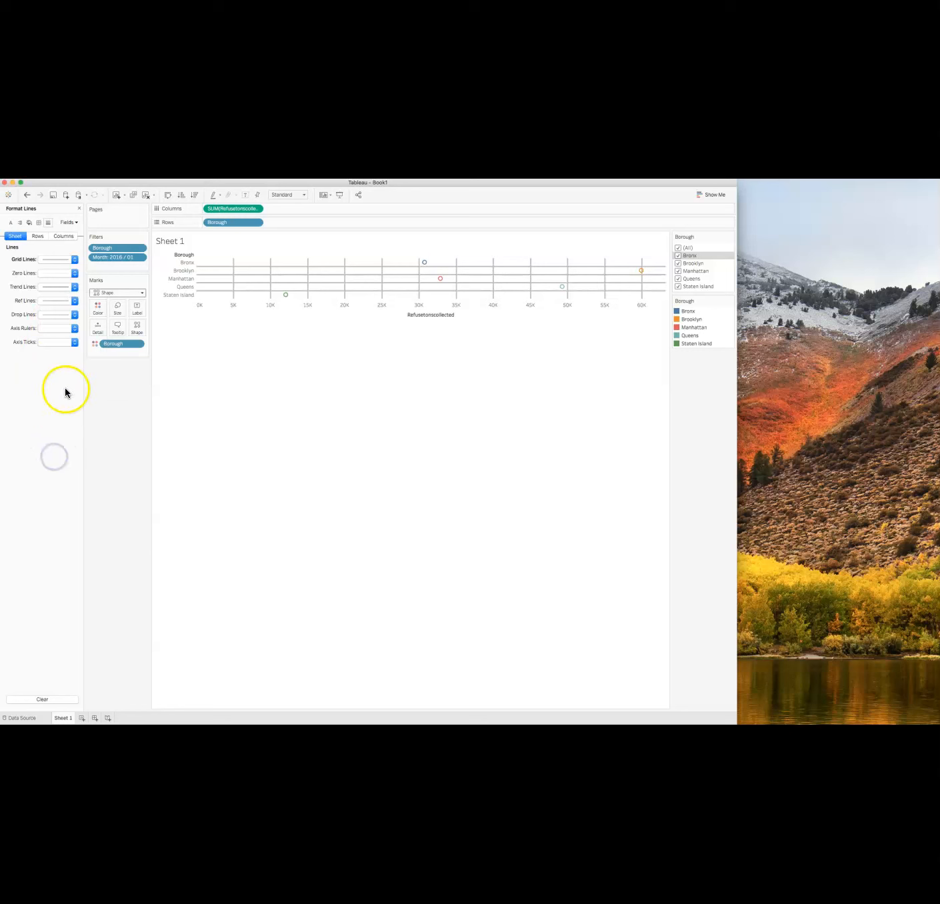
{"action": "left_click", "coordinate": [75, 289]}
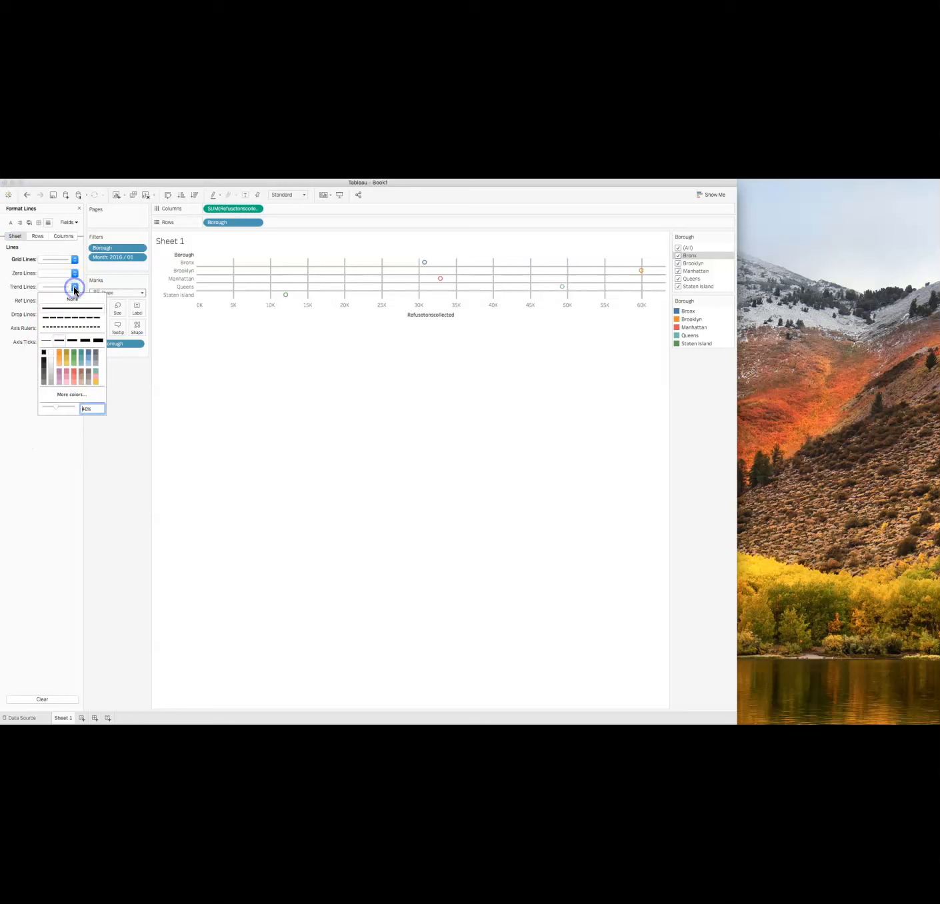
{"action": "left_click", "coordinate": [67, 326]}
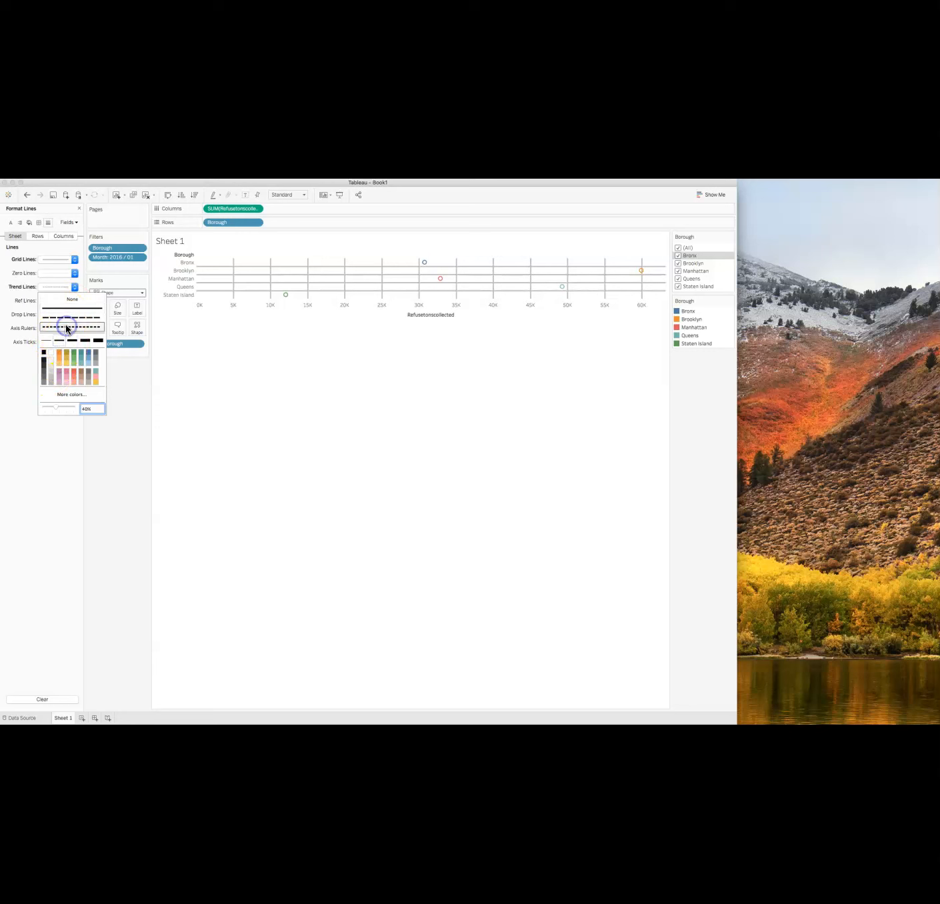
{"action": "left_click", "coordinate": [69, 308]}
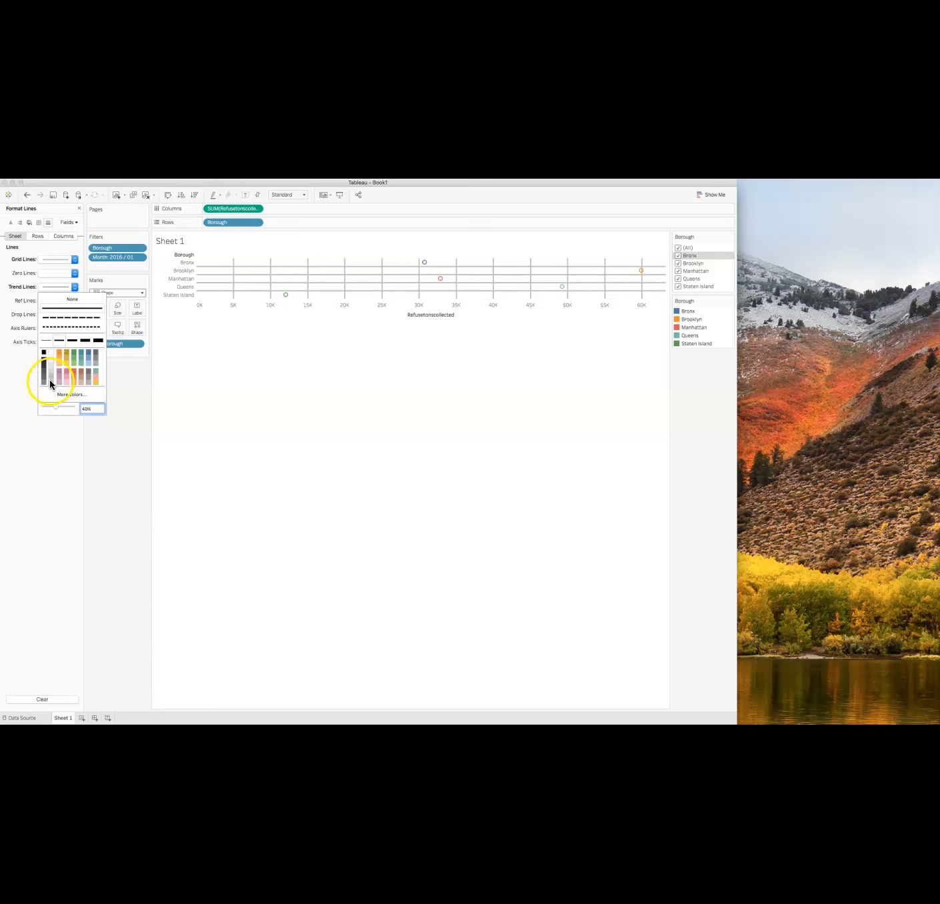
{"action": "left_click", "coordinate": [55, 430]}
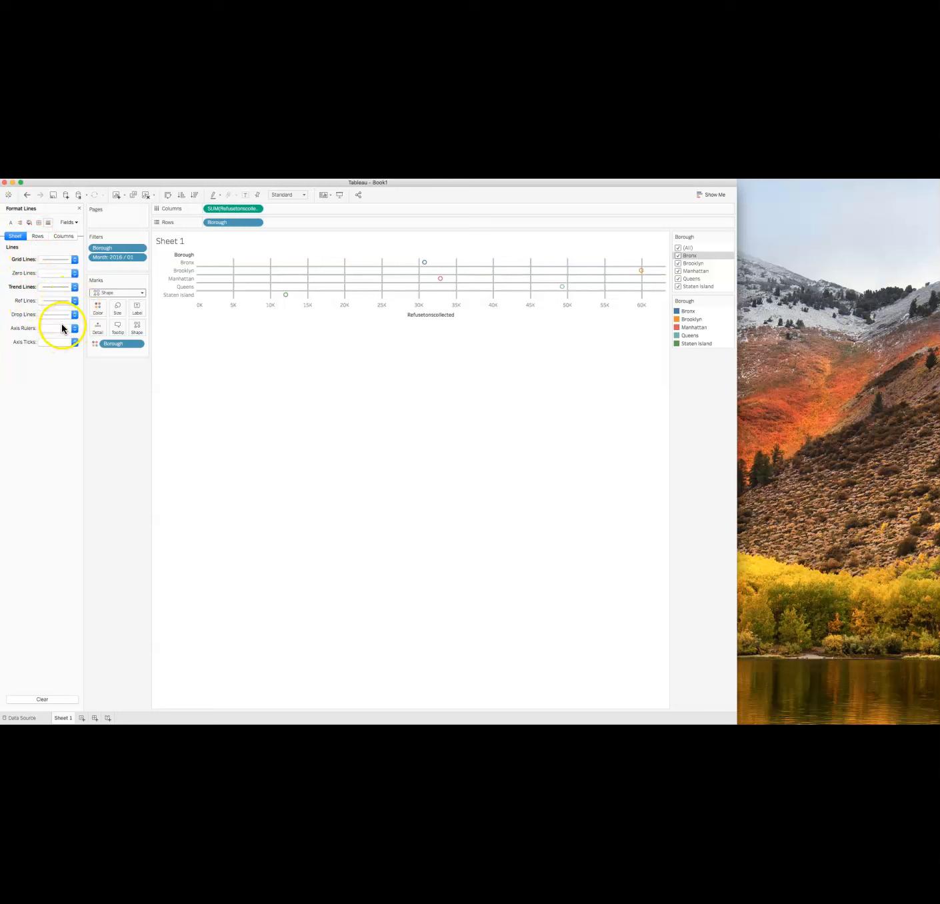
Examine the line settings for rows and columns and the border settings for the sheet and columns
{"action": "left_click", "coordinate": [38, 237]}
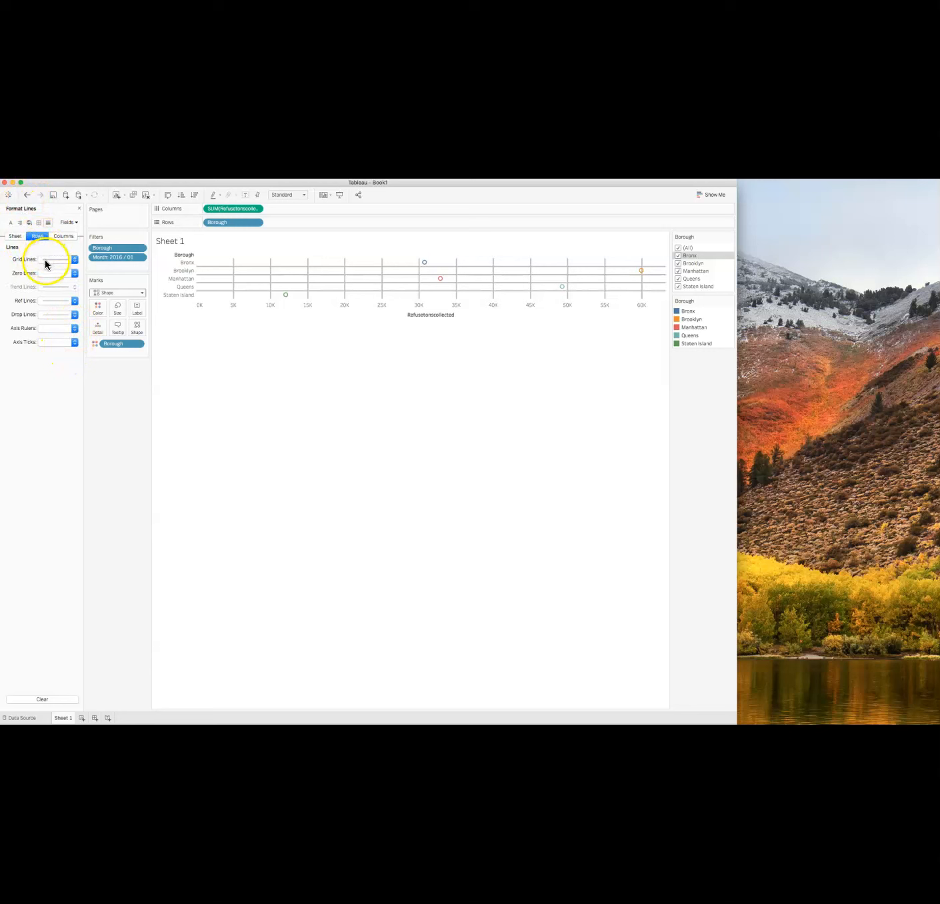
{"action": "left_click", "coordinate": [61, 236]}
{"action": "left_click", "coordinate": [10, 237]}
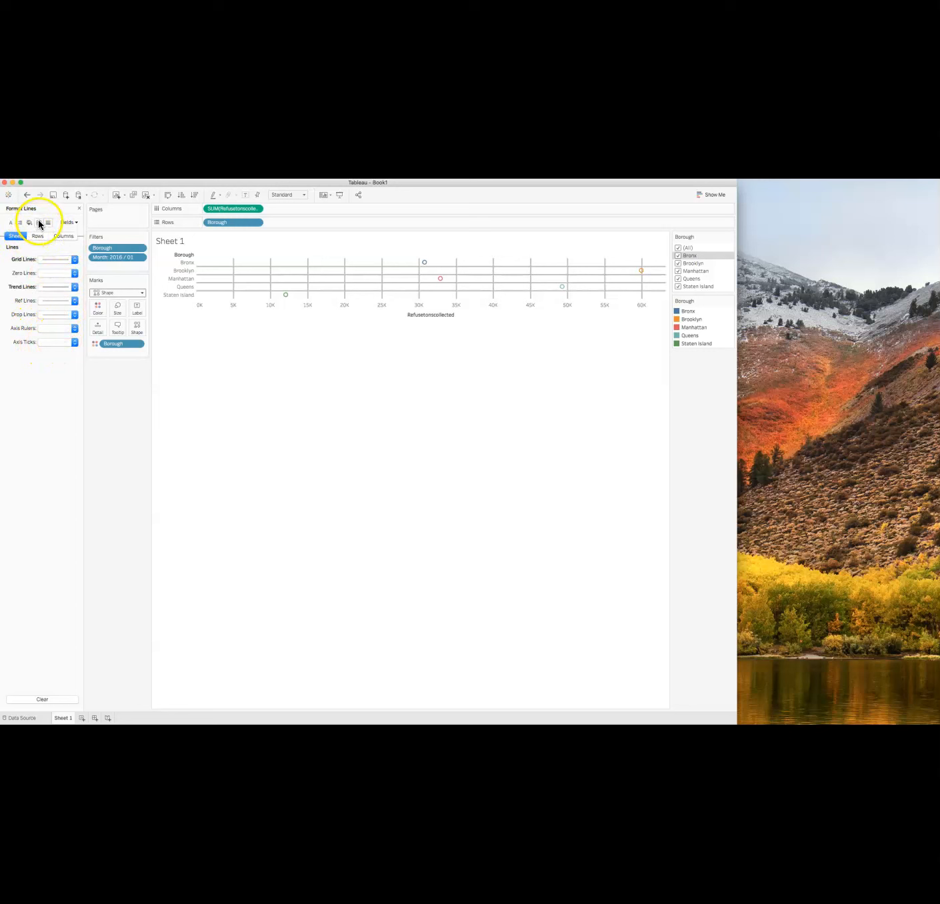
{"action": "left_click", "coordinate": [38, 222]}
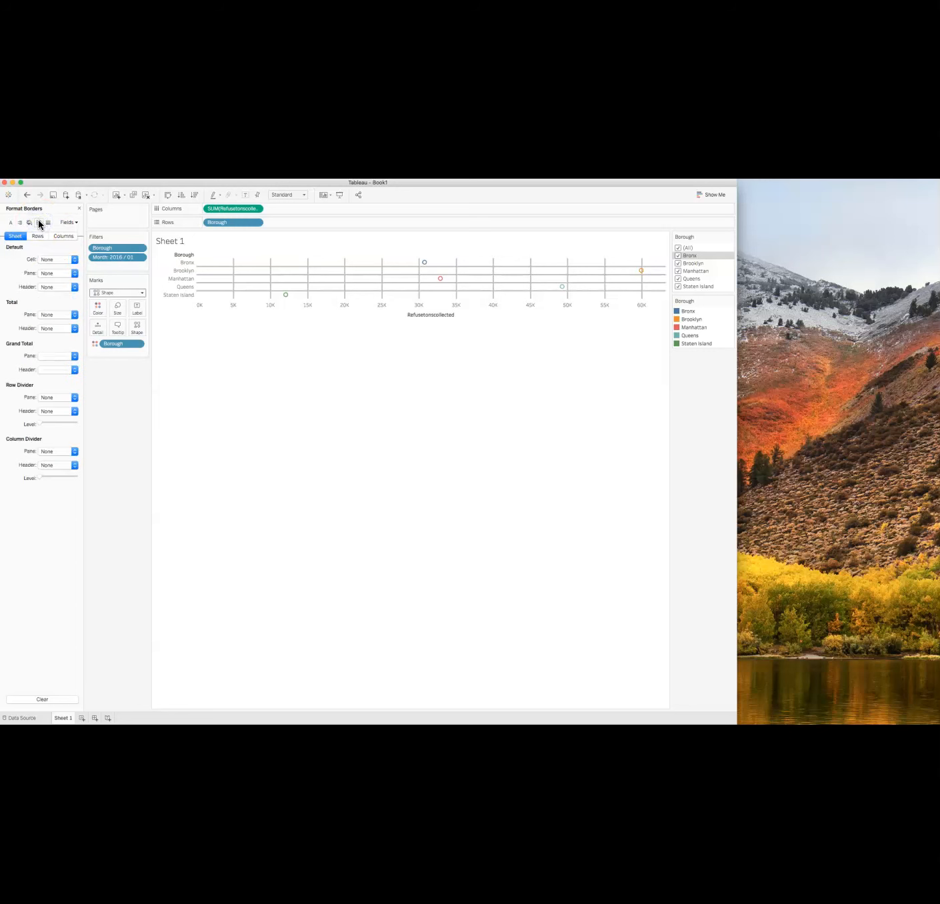
{"action": "left_click", "coordinate": [38, 225]}
{"action": "left_click", "coordinate": [60, 236]}
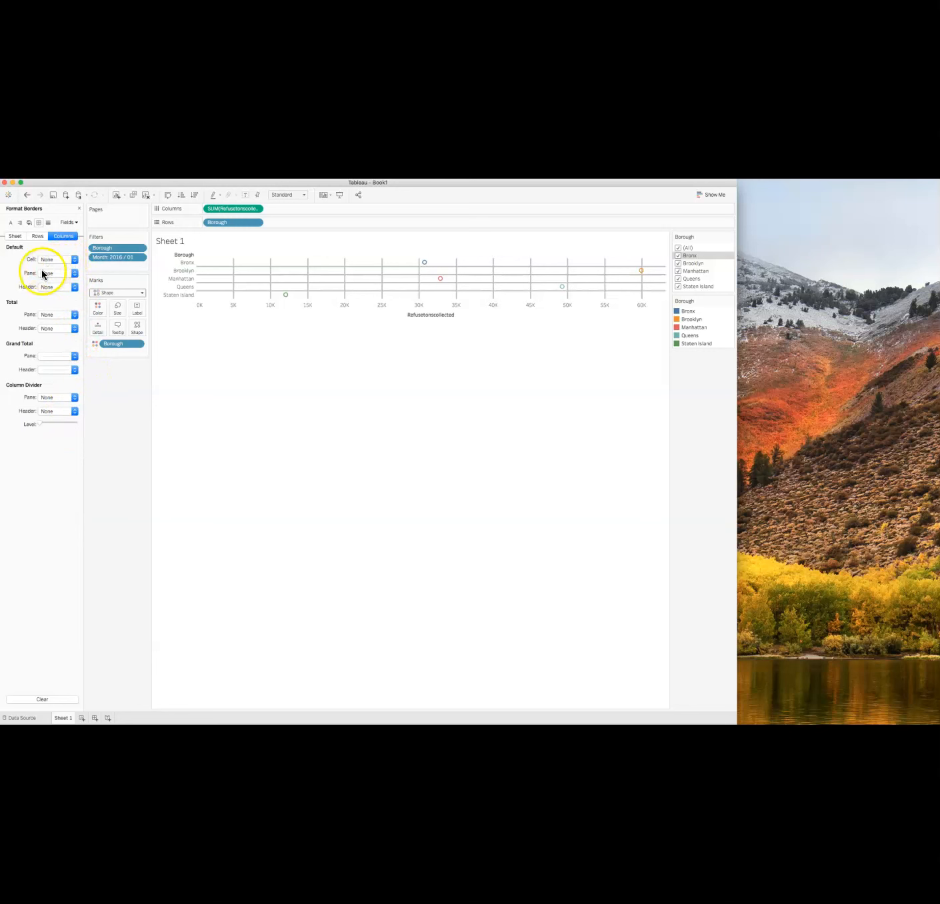
{"action": "left_click", "coordinate": [14, 237]}
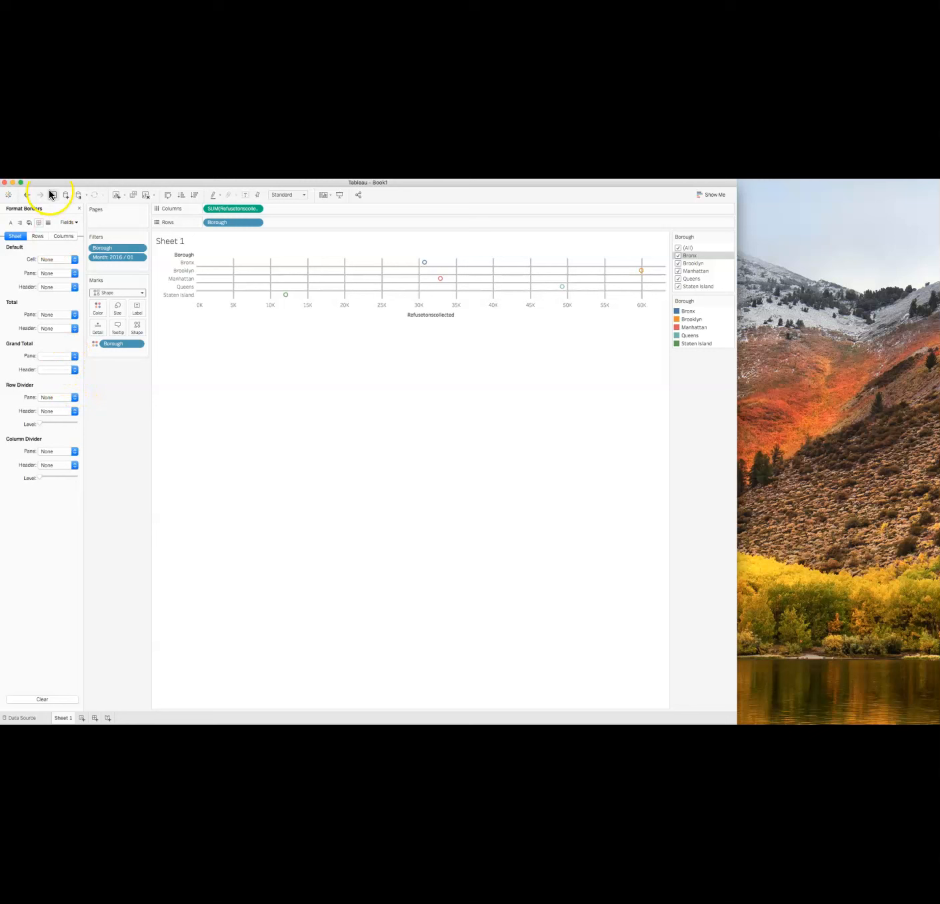
Set the grid lines of the columns to None in the line formatting
{"action": "left_click", "coordinate": [50, 225]}
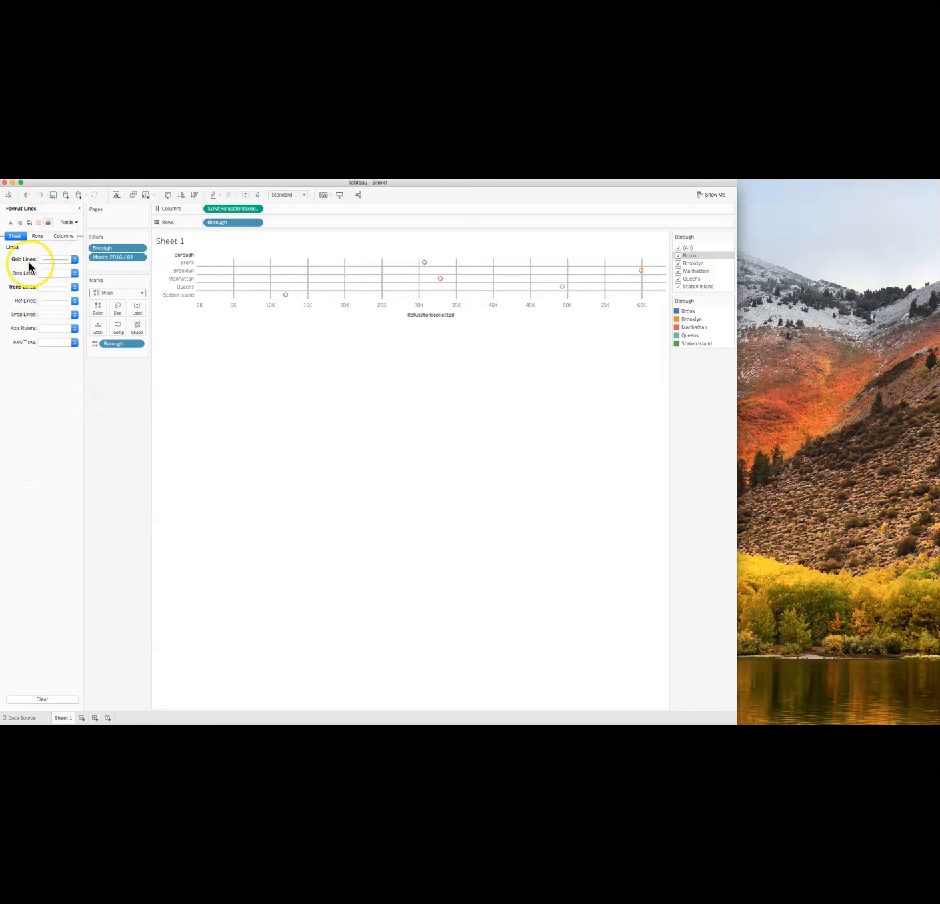
{"action": "left_click", "coordinate": [69, 236]}
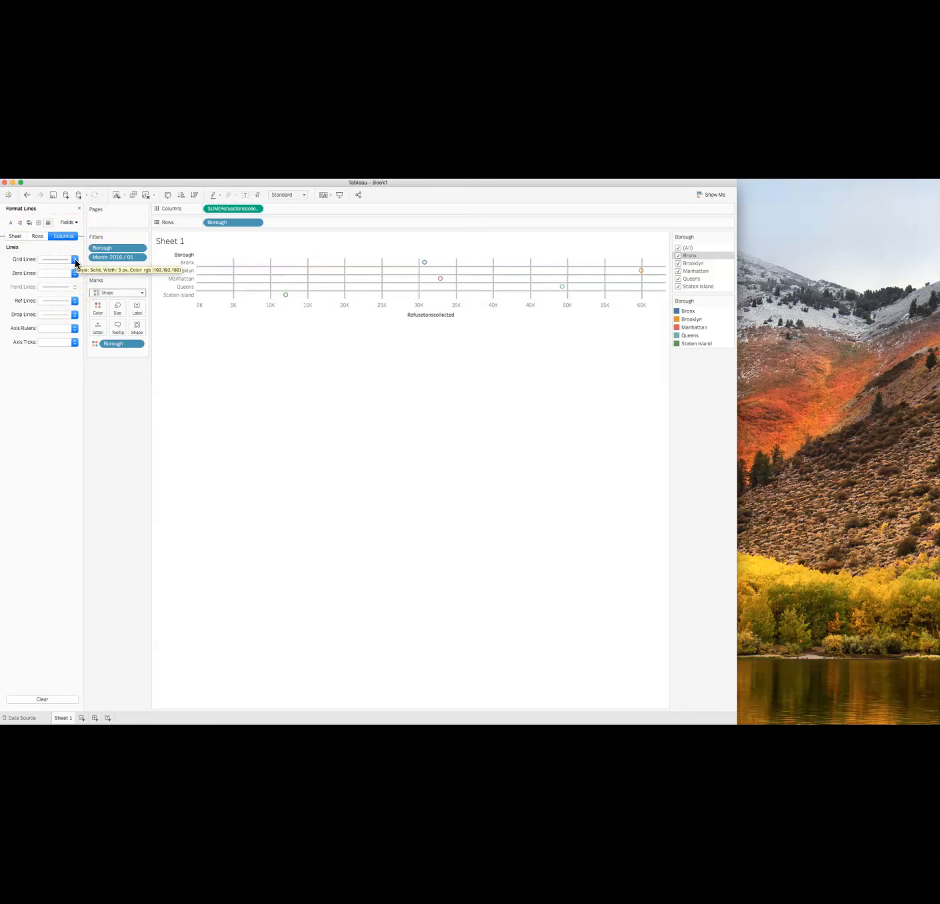
{"action": "left_click", "coordinate": [76, 261]}
{"action": "left_click", "coordinate": [74, 271]}
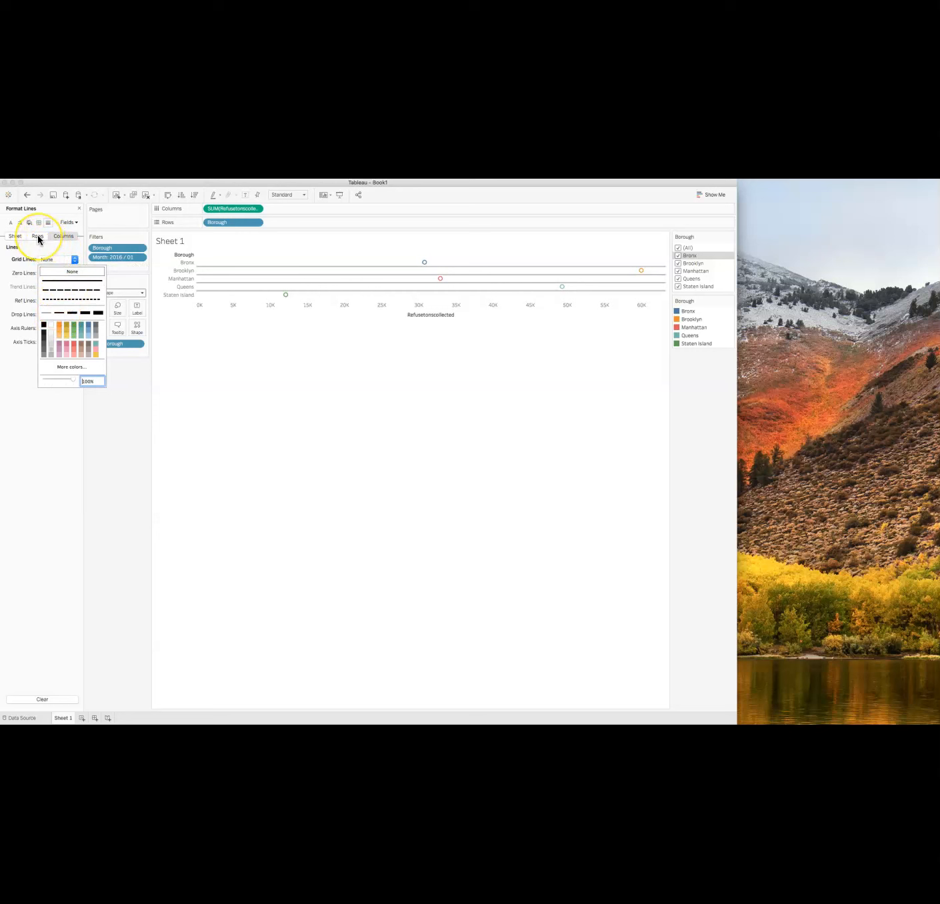
{"action": "left_click", "coordinate": [15, 235]}
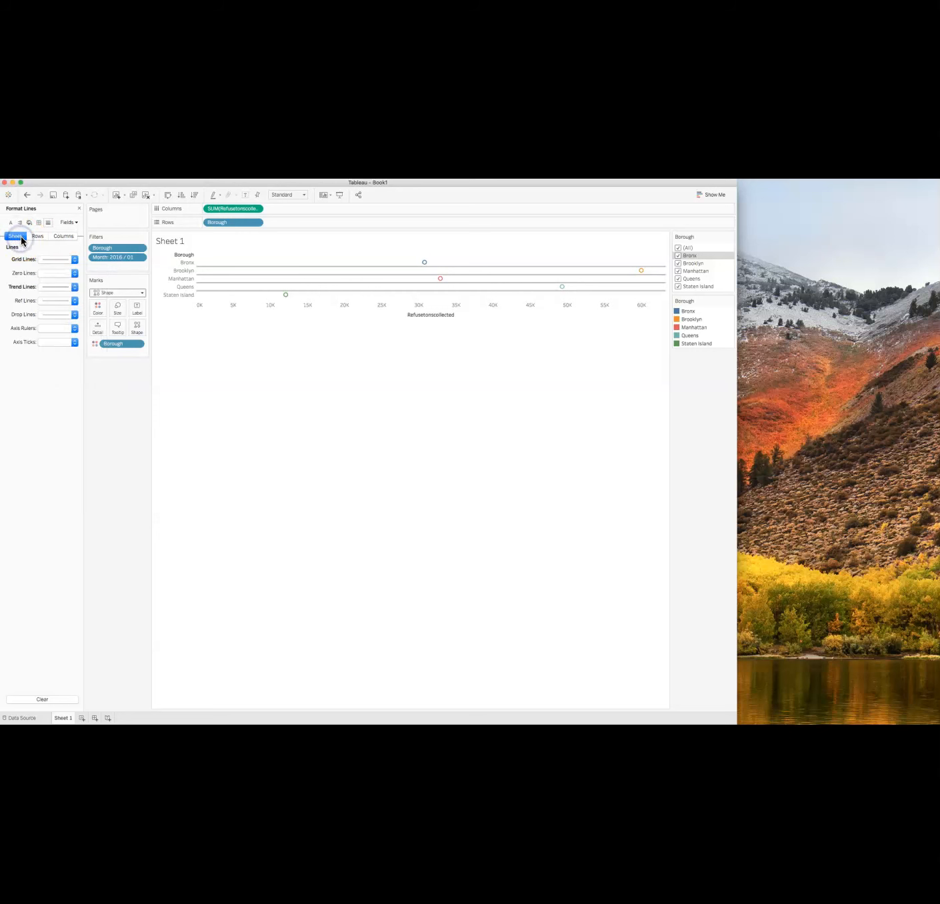
Format the sheet's default pane border with a solid style and the fourth of the five thicknesses, trying thinner ones first
{"action": "left_click", "coordinate": [39, 222]}
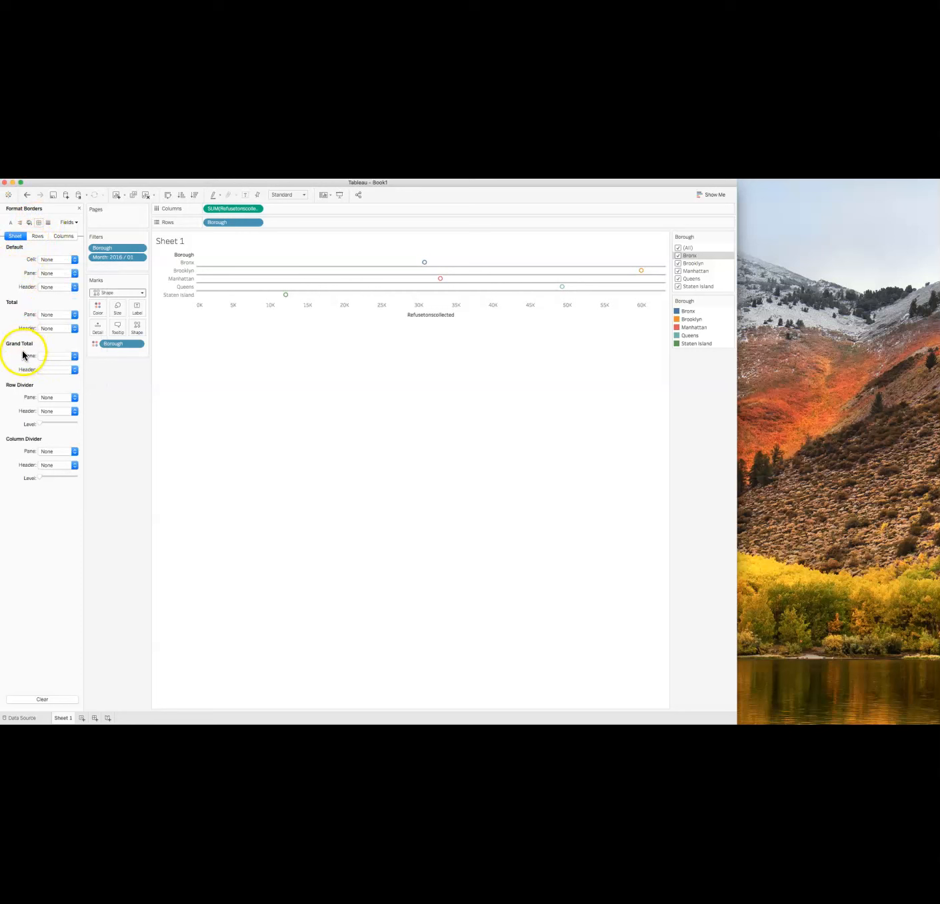
{"action": "left_click", "coordinate": [70, 261]}
{"action": "left_click", "coordinate": [70, 261]}
{"action": "left_click", "coordinate": [72, 272]}
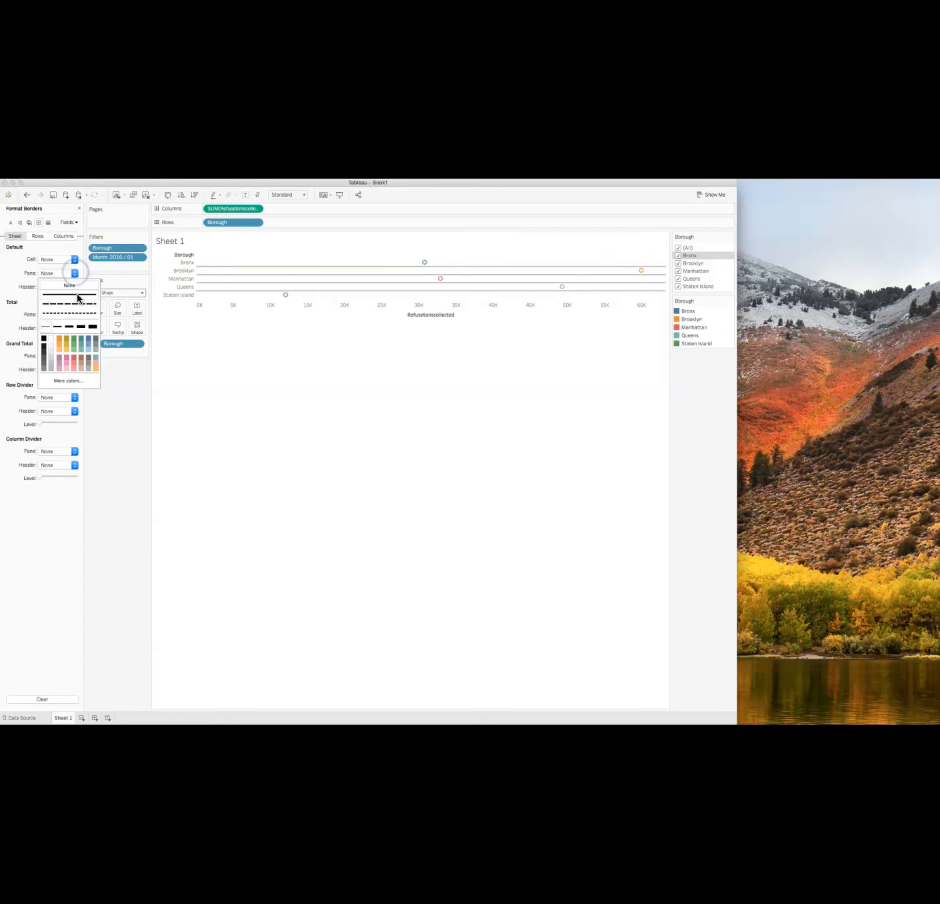
{"action": "left_click", "coordinate": [76, 293]}
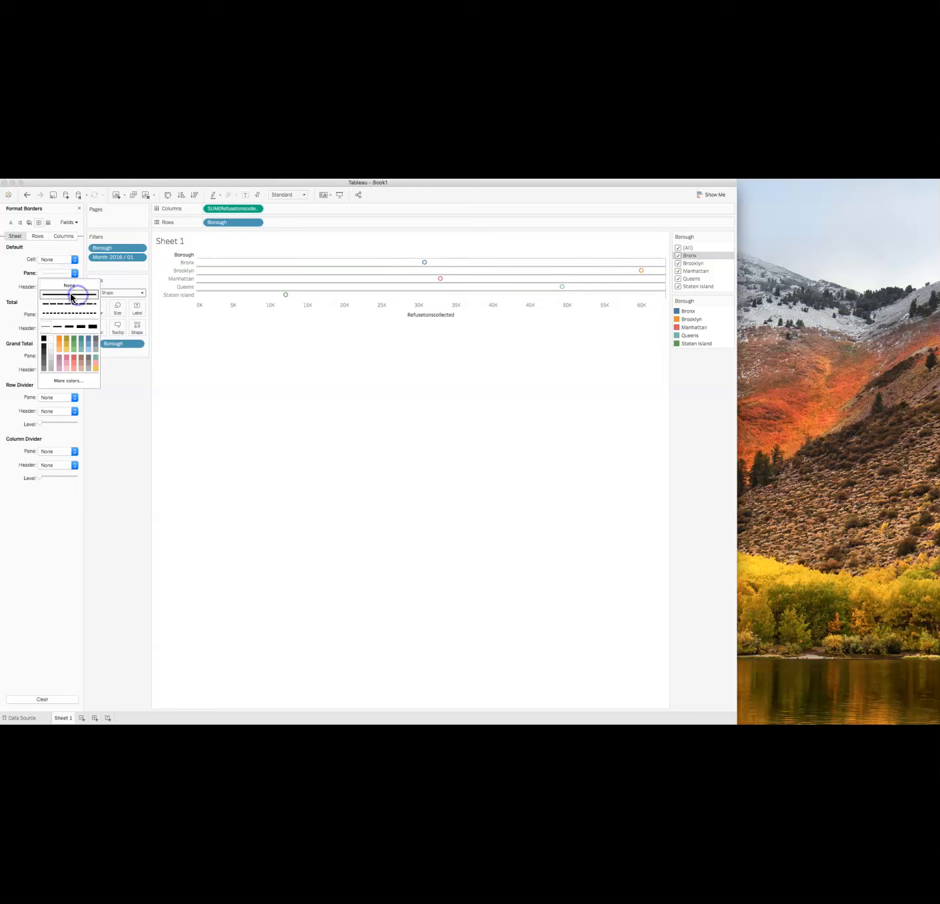
{"action": "left_click", "coordinate": [58, 327]}
{"action": "left_click", "coordinate": [61, 326]}
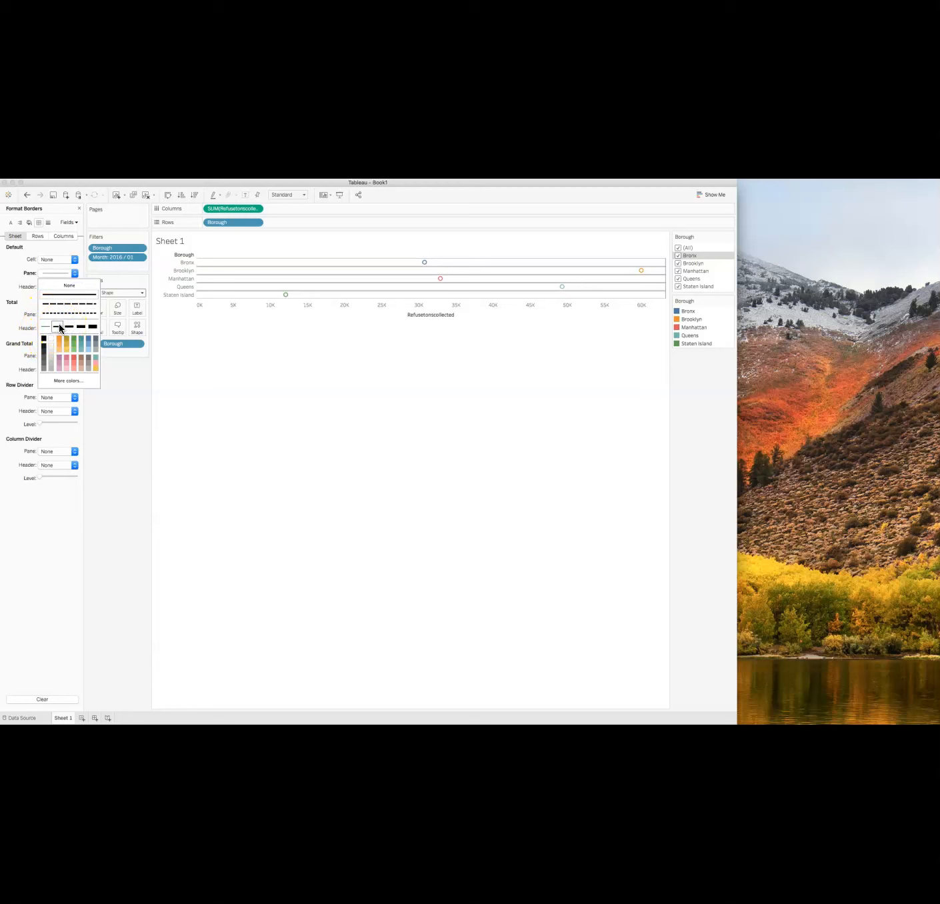
{"action": "left_click", "coordinate": [70, 326]}
{"action": "left_click", "coordinate": [80, 326]}
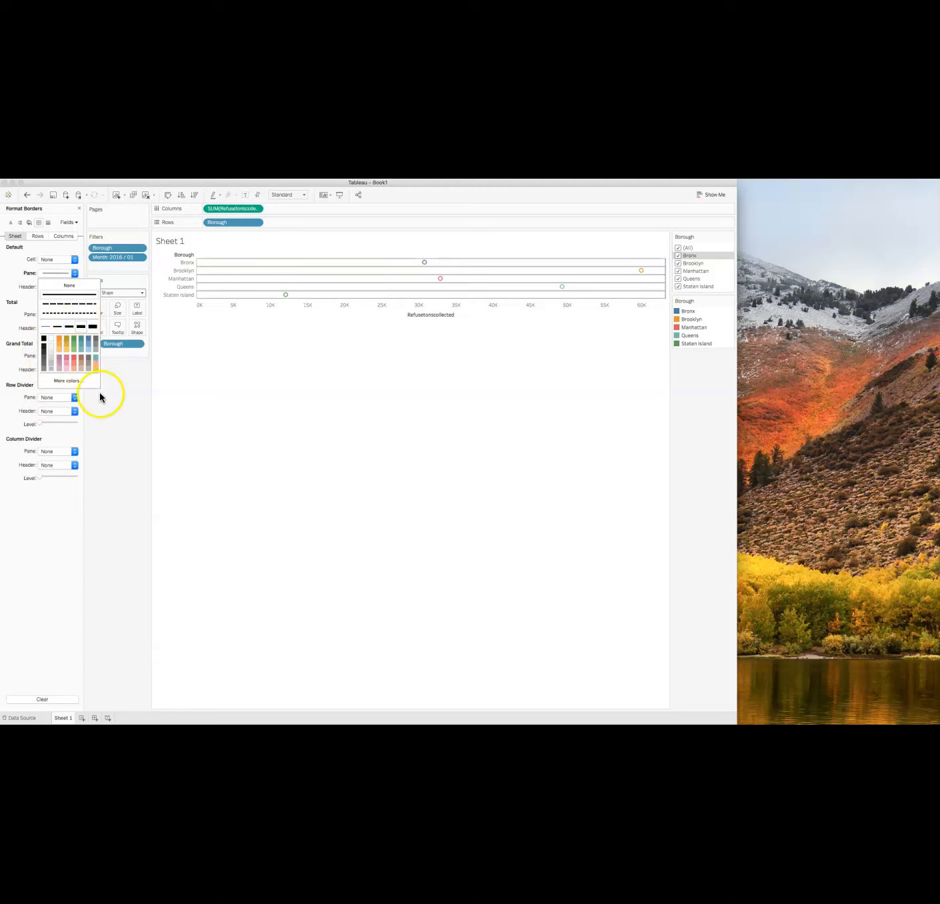
{"action": "left_click", "coordinate": [61, 533]}
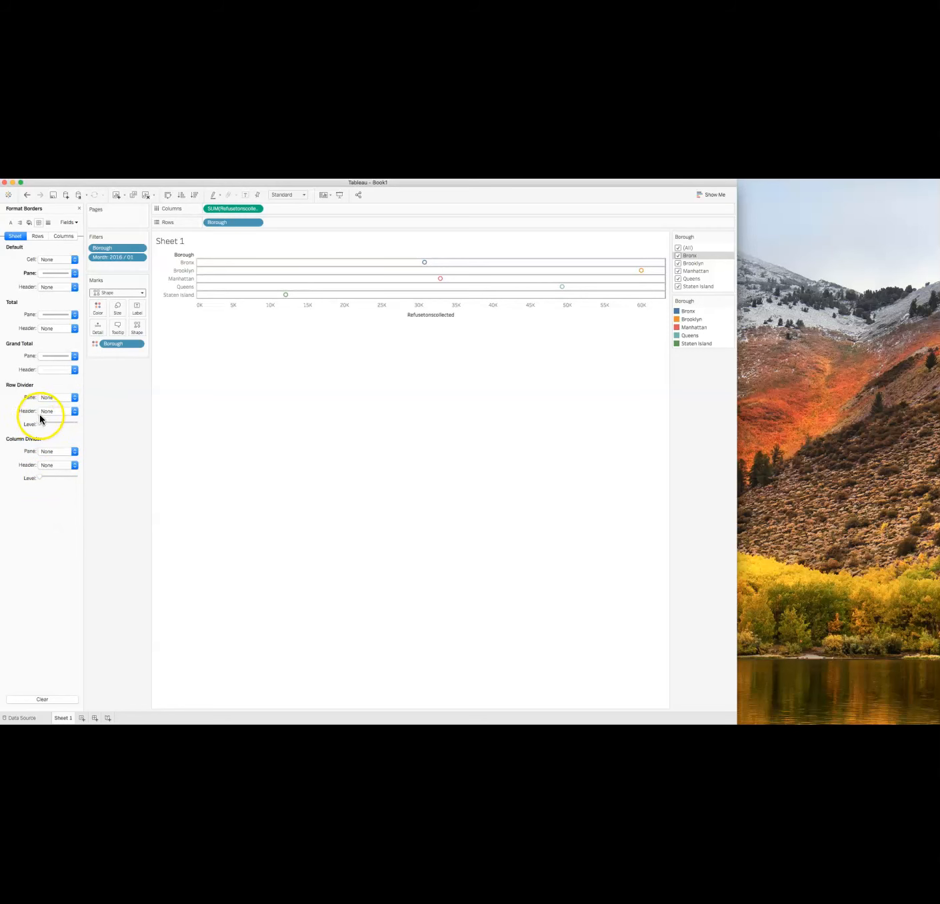
Shrink the worksheet window to roughly half the screen width so the dot plot is narrower
{"action": "left_click_drag", "start_coordinate": [737, 724], "coordinate": [633, 697]}
{"action": "left_click_drag", "start_coordinate": [599, 705], "coordinate": [489, 708]}
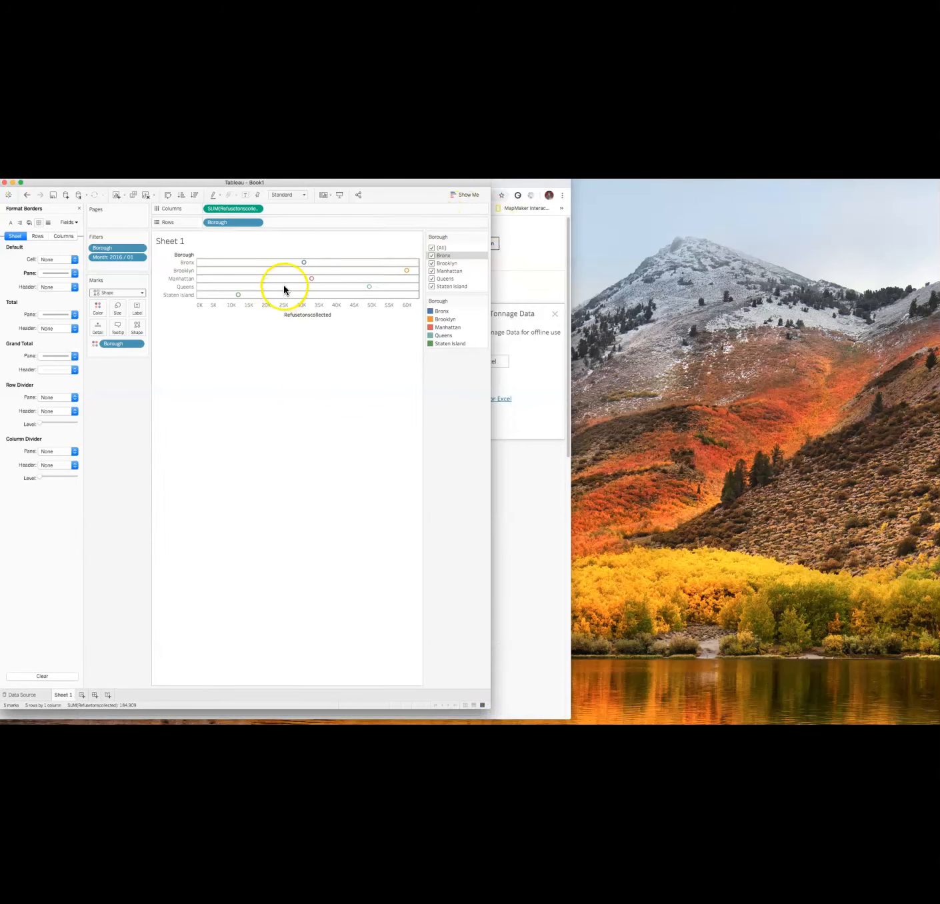
{"action": "mouse_move", "coordinate": [311, 286]}
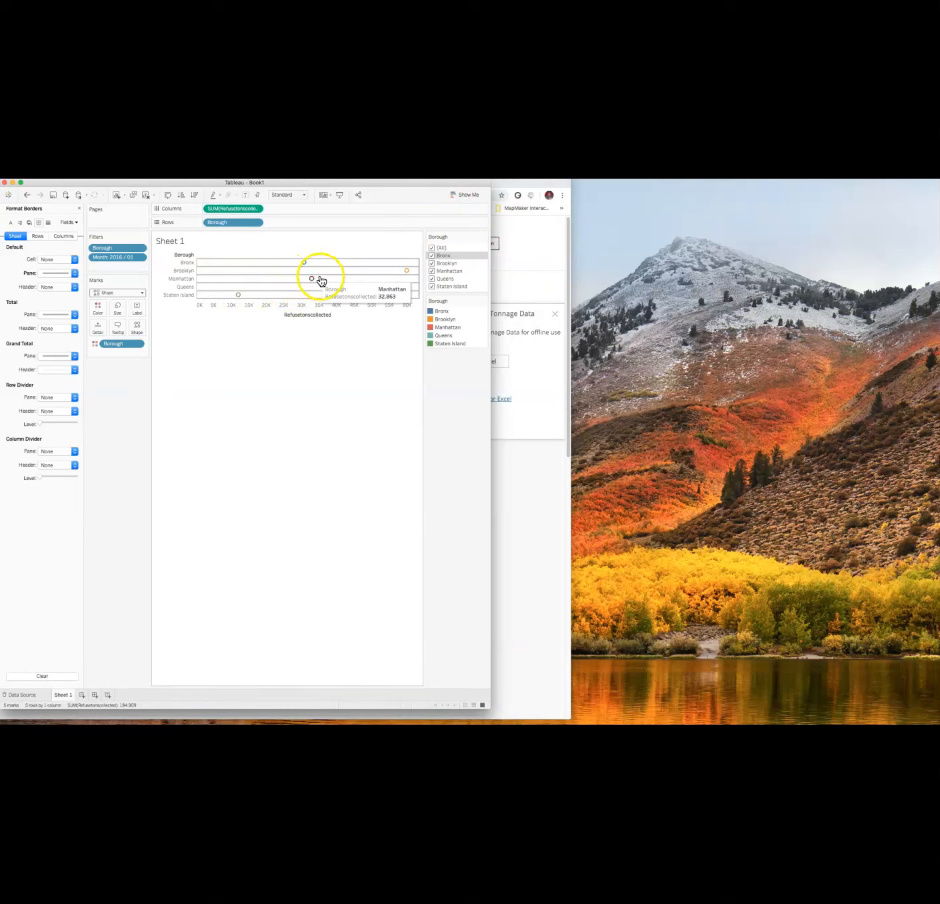
{"action": "mouse_move", "coordinate": [409, 271]}
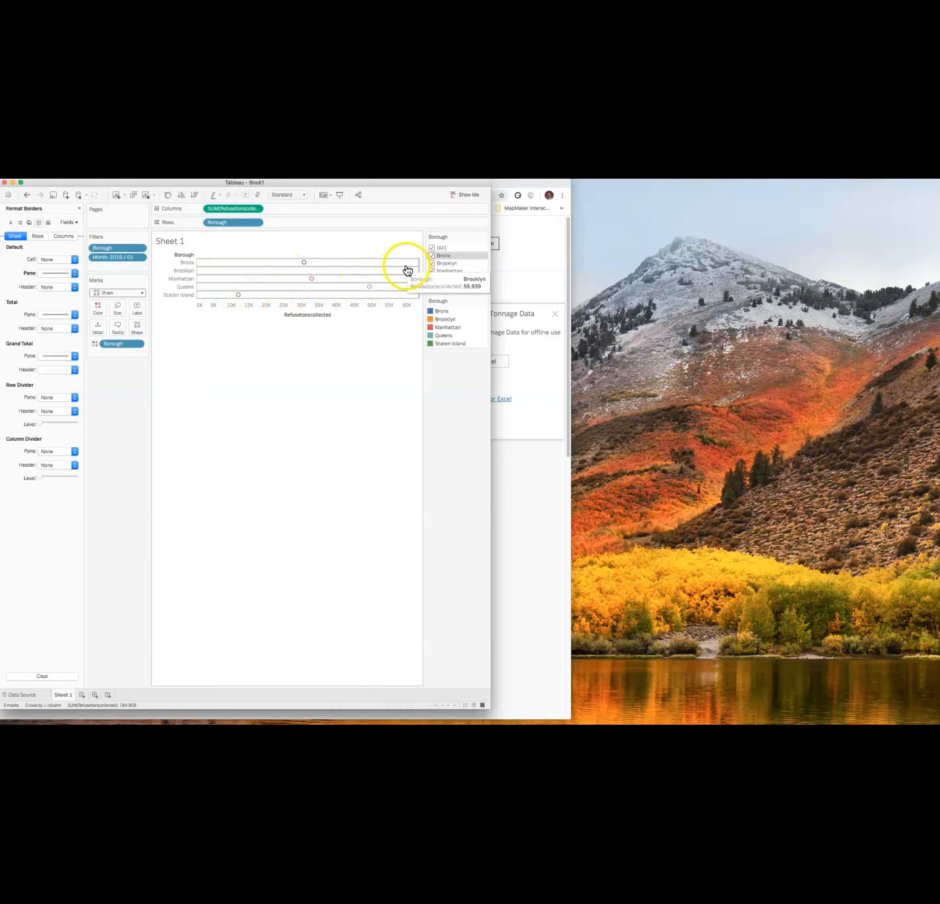
Select the Staten Island mark and examine its formatting options, checking the font settings and the sheet and row shading
{"action": "left_click", "coordinate": [239, 296]}
{"action": "right_click", "coordinate": [239, 297]}
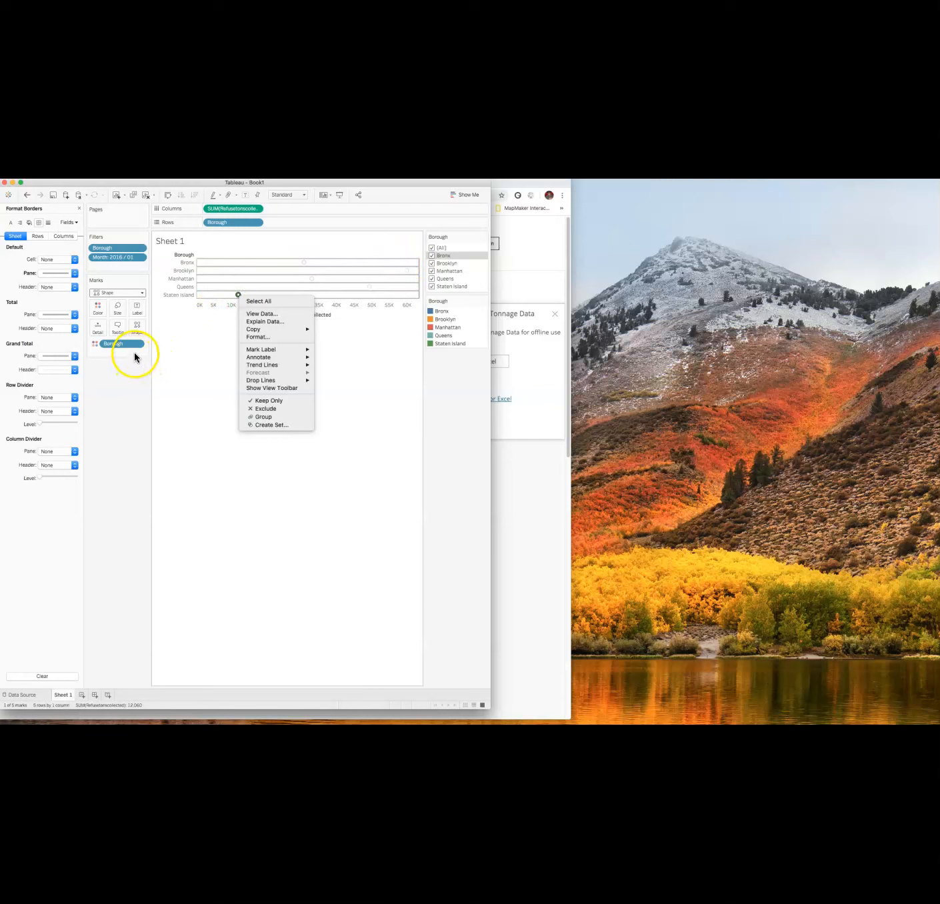
{"action": "left_click", "coordinate": [29, 223]}
{"action": "left_click", "coordinate": [29, 224]}
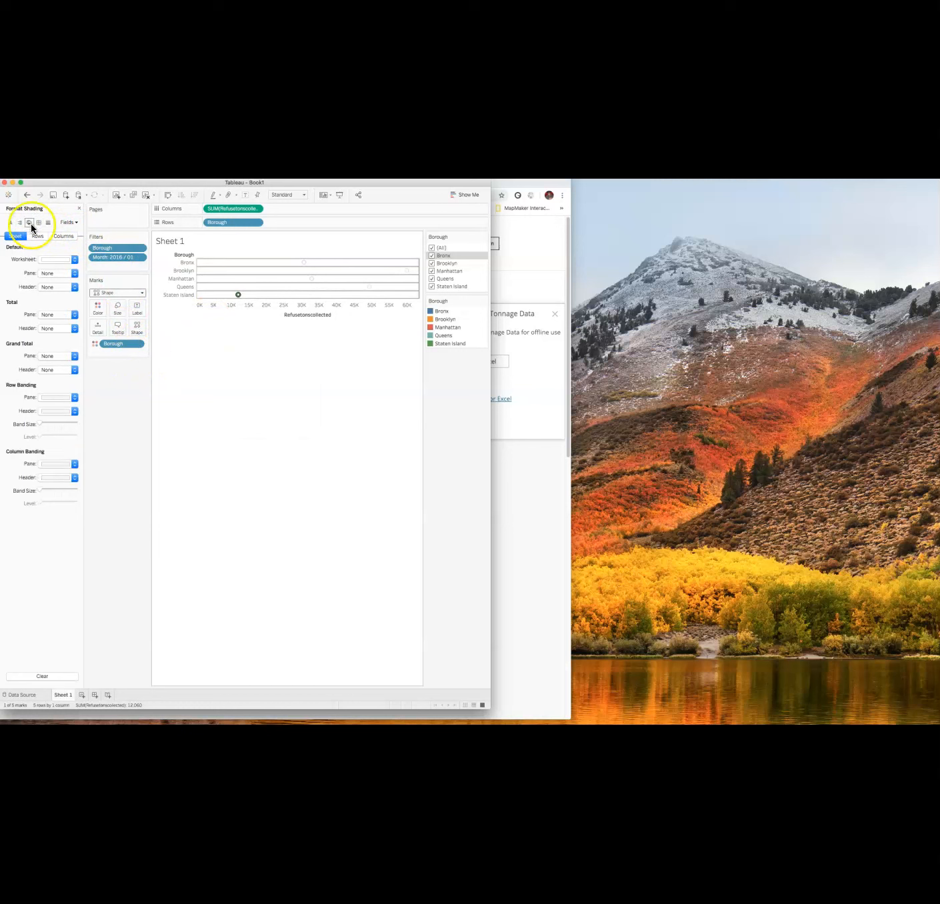
{"action": "left_click", "coordinate": [238, 296]}
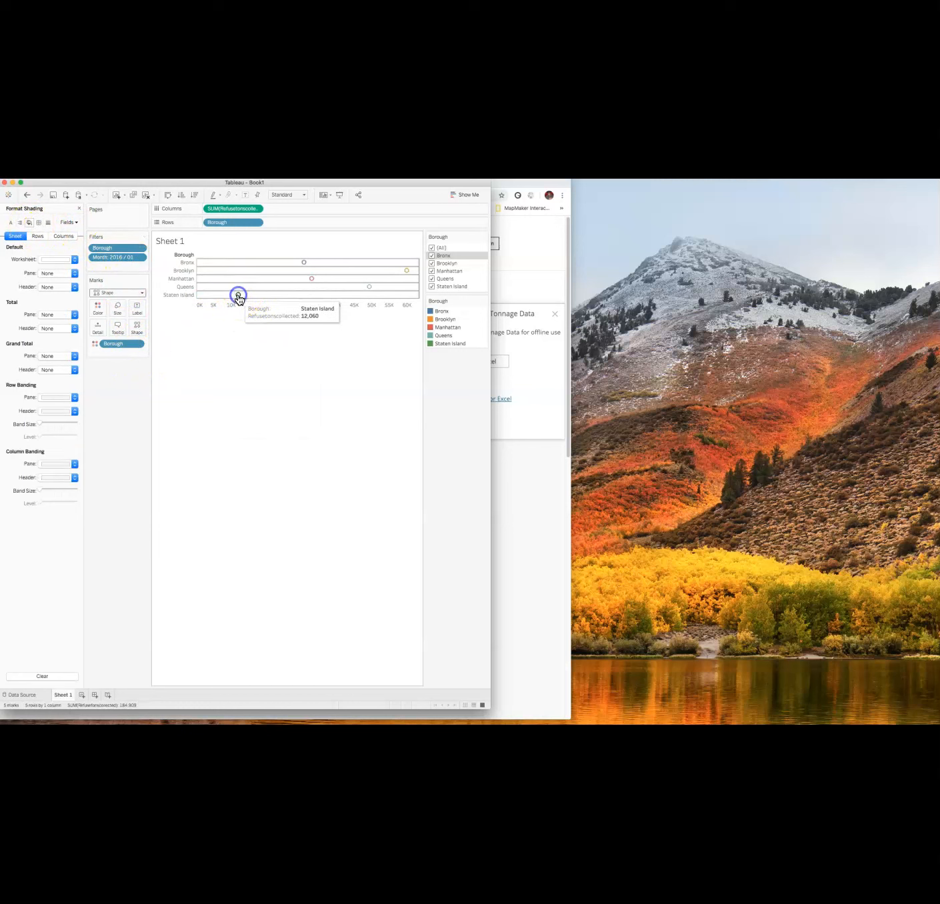
{"action": "right_click", "coordinate": [238, 295]}
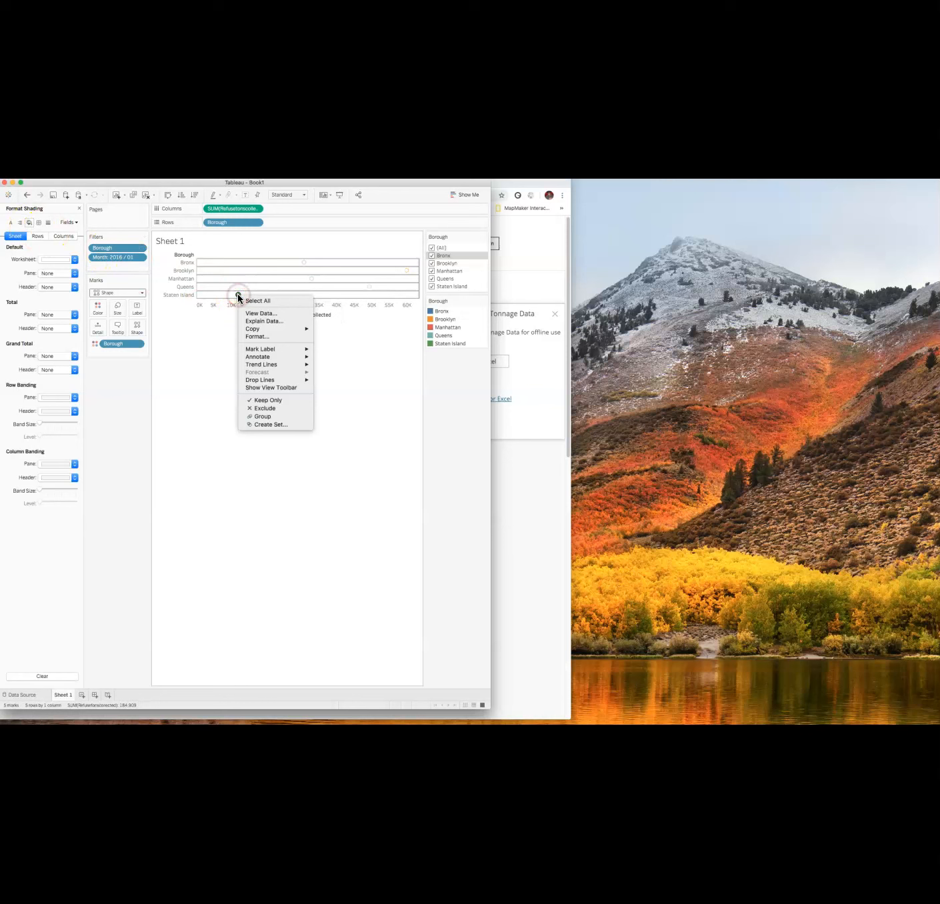
{"action": "left_click", "coordinate": [257, 336]}
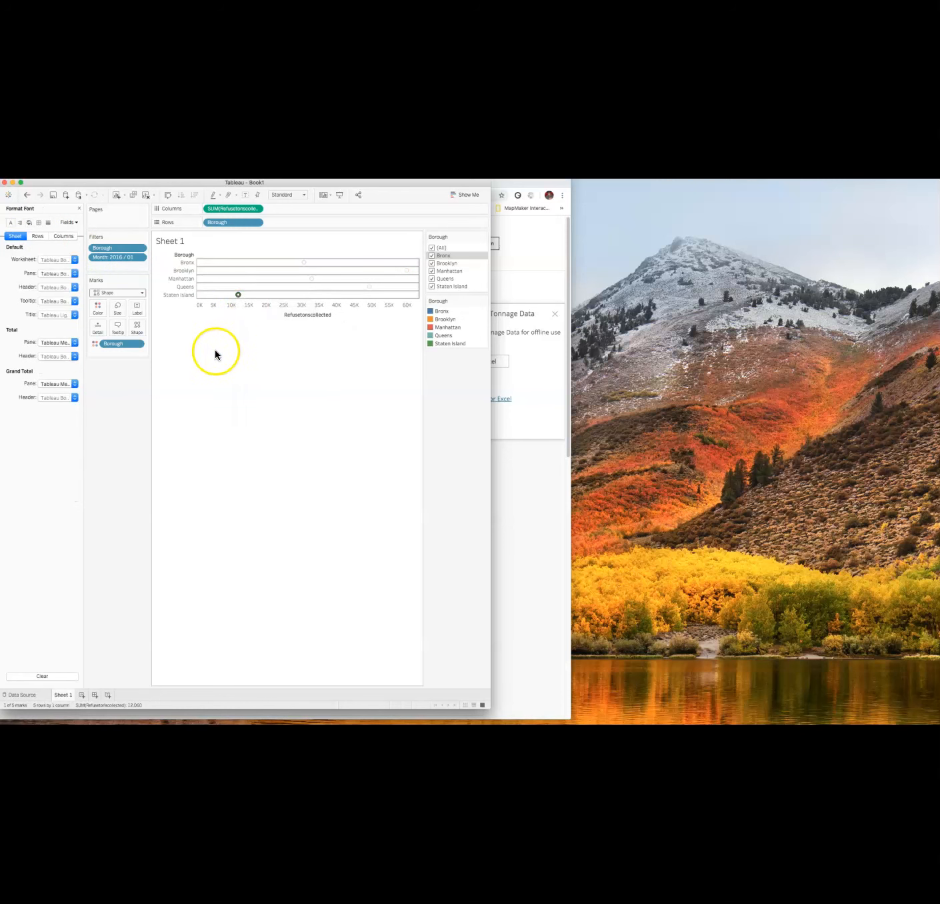
{"action": "left_click", "coordinate": [29, 222]}
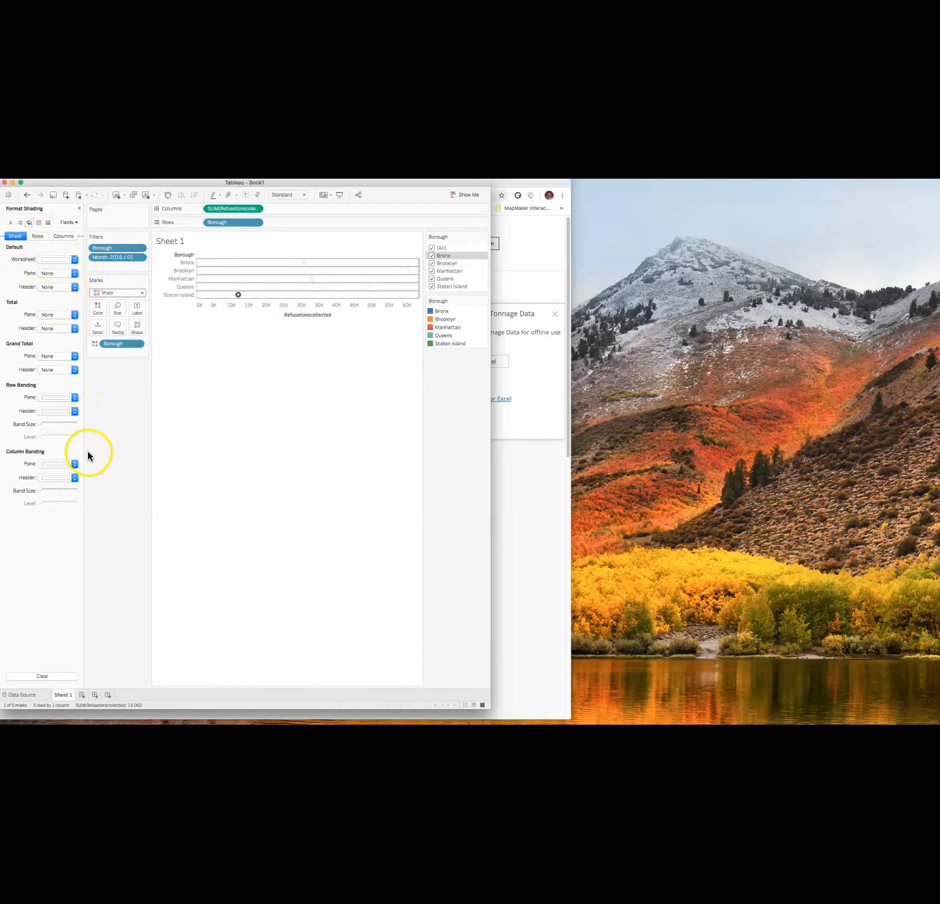
{"action": "left_click", "coordinate": [37, 233]}
Reselect the Staten Island mark and examine its format settings, checking the formattable fields and the row and sheet fonts
{"action": "left_click", "coordinate": [238, 296]}
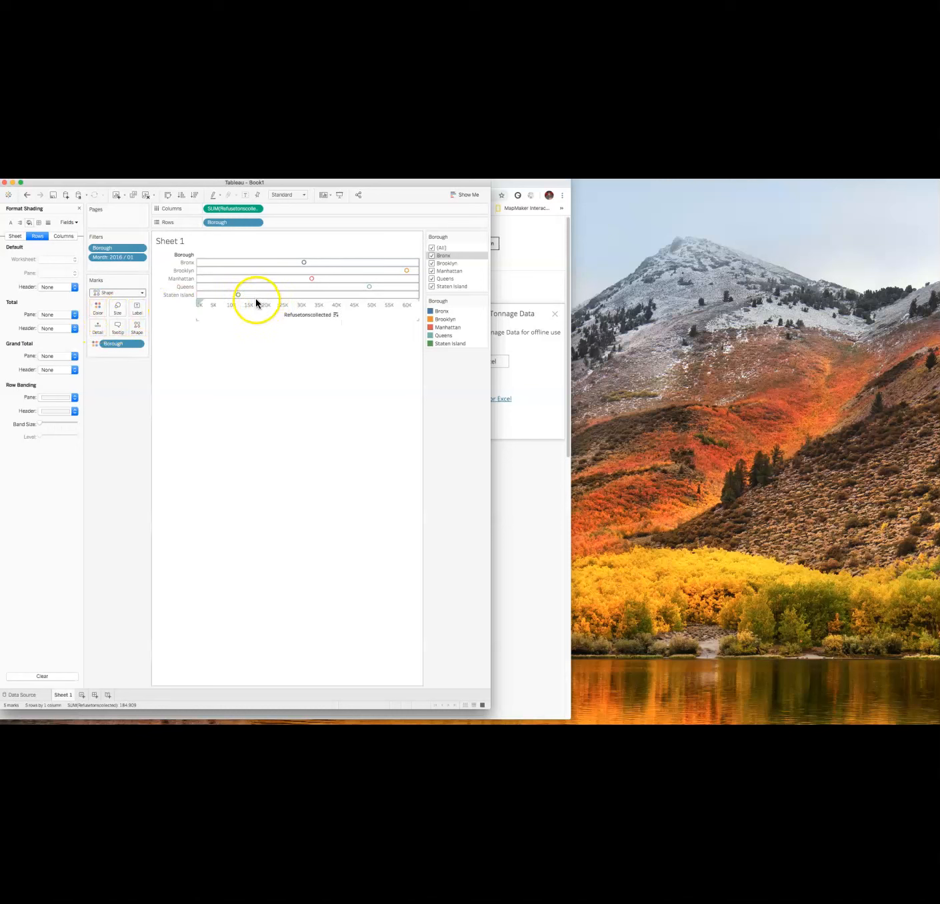
{"action": "left_click", "coordinate": [238, 296]}
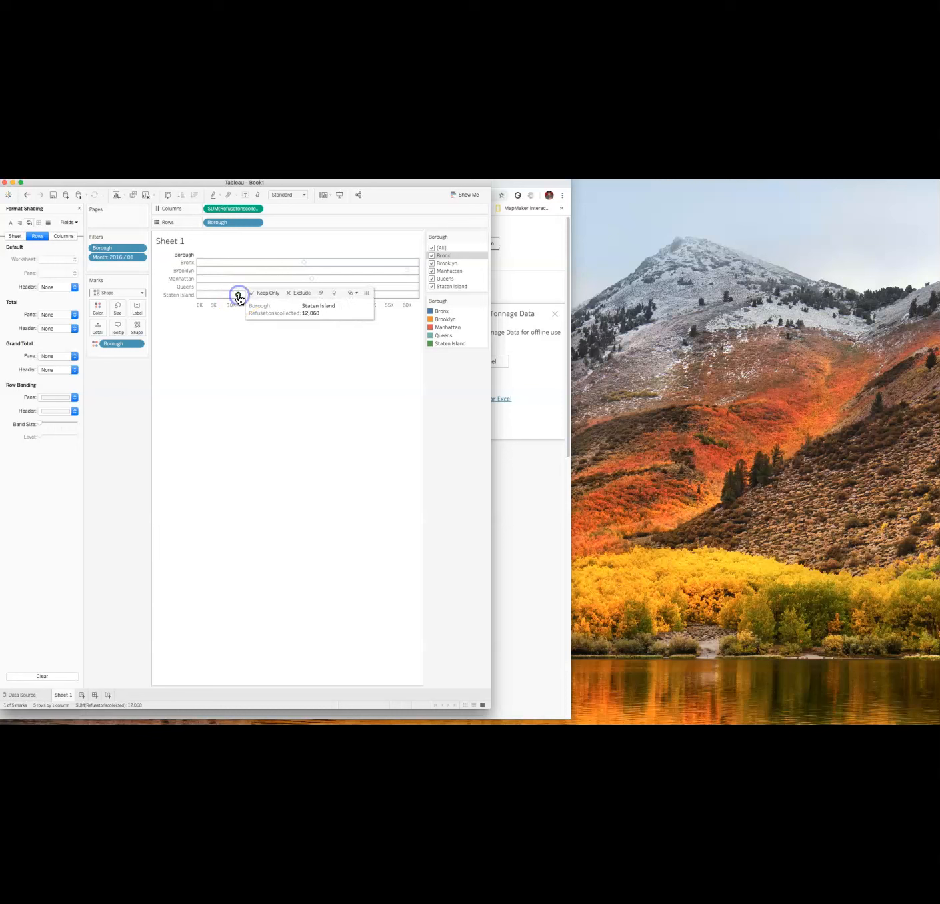
{"action": "right_click", "coordinate": [239, 296]}
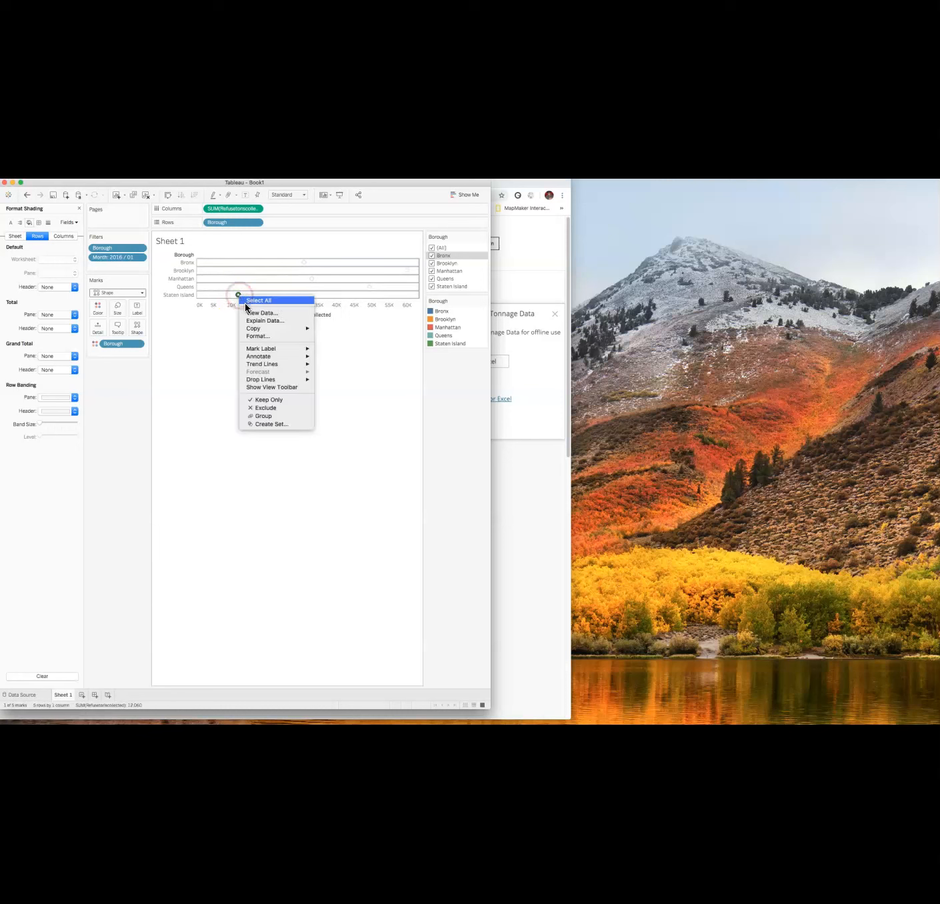
{"action": "left_click", "coordinate": [261, 337]}
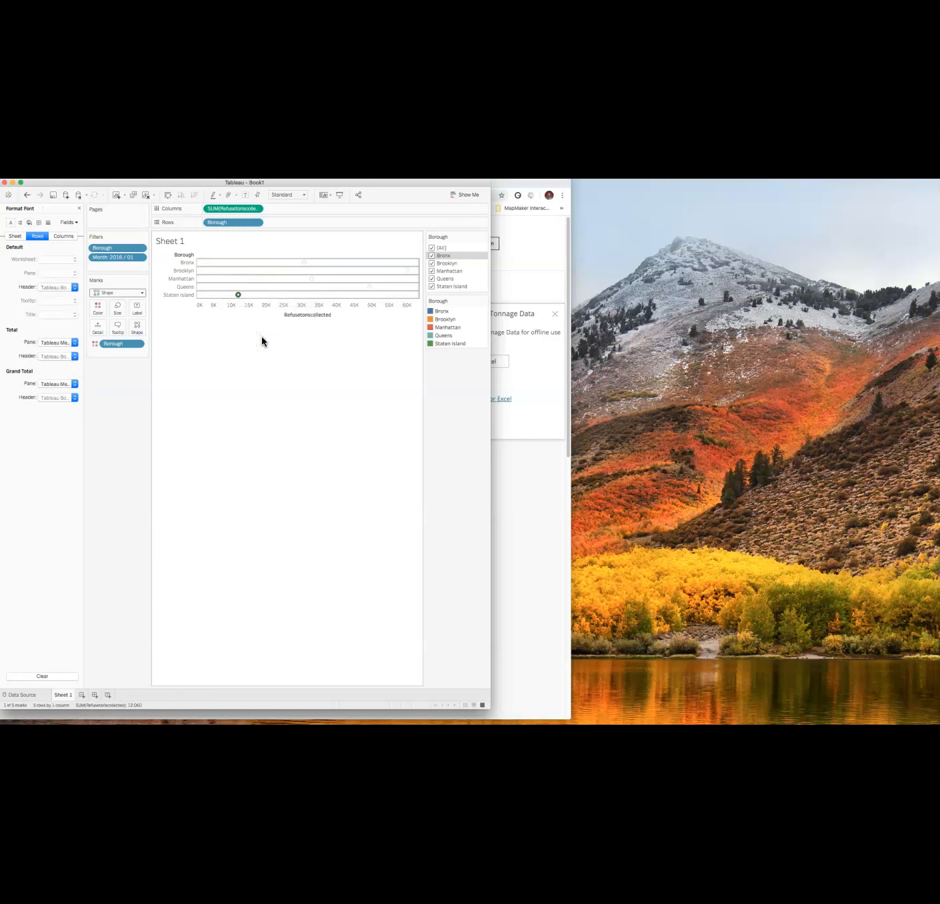
{"action": "left_click", "coordinate": [75, 223]}
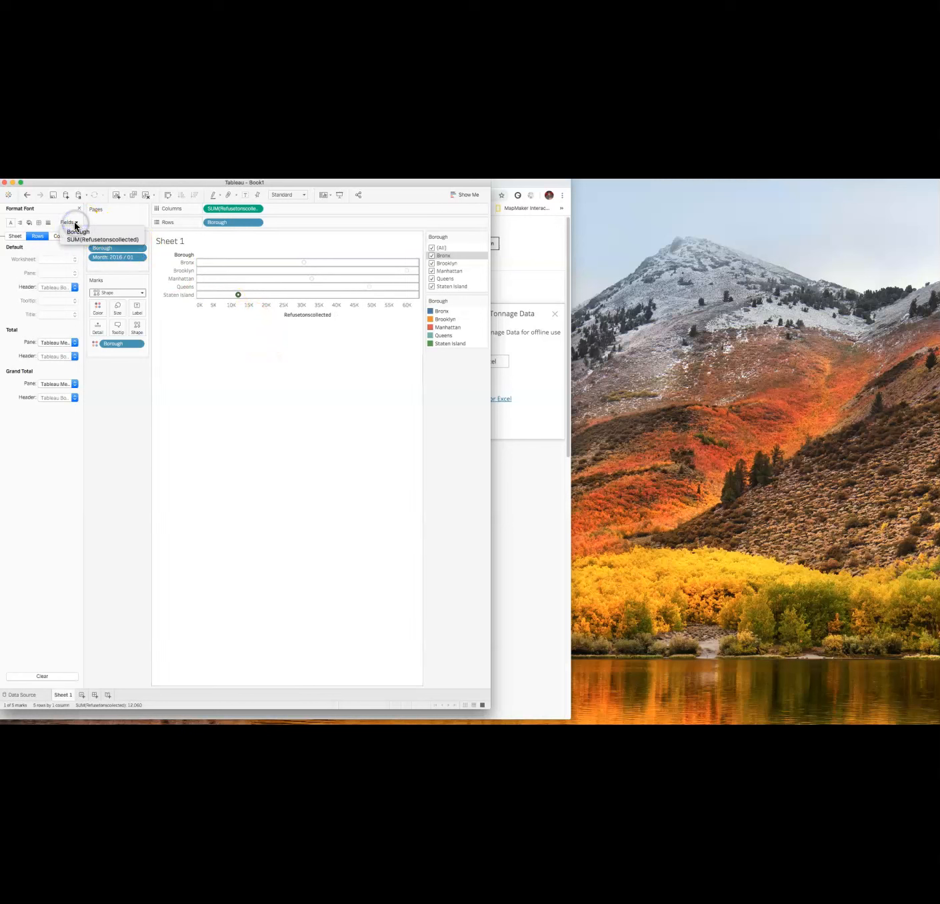
{"action": "left_click", "coordinate": [75, 222]}
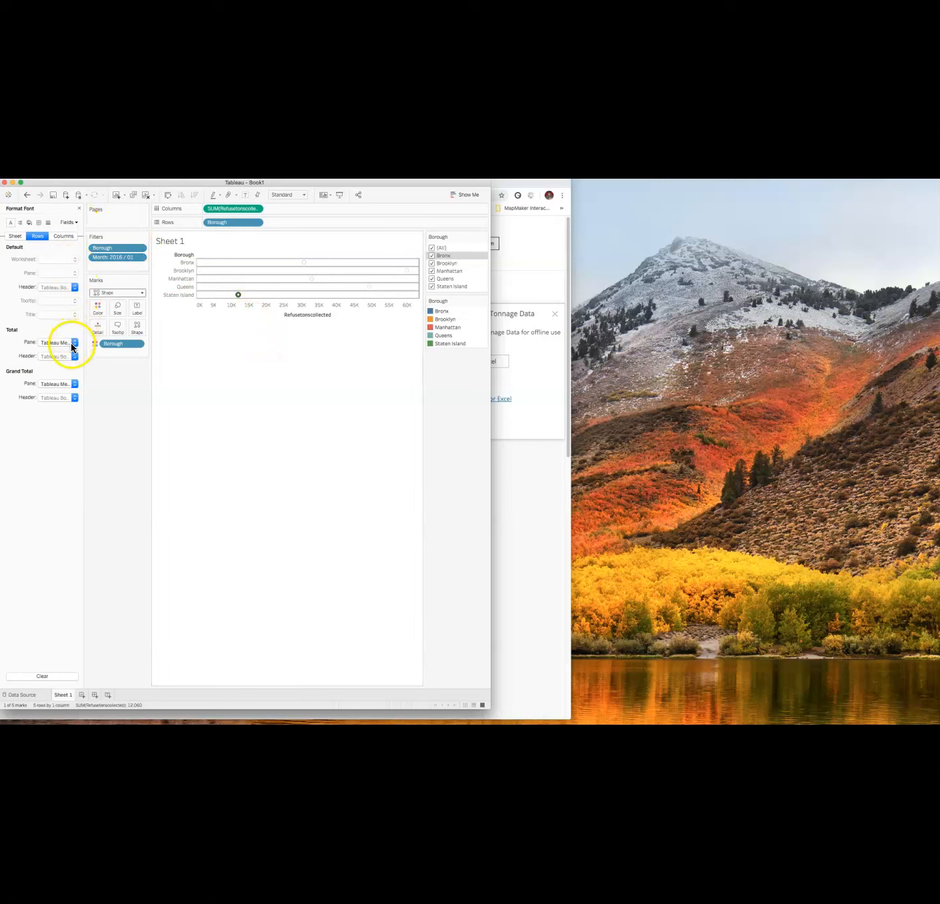
{"action": "left_click", "coordinate": [73, 287]}
{"action": "left_click", "coordinate": [73, 288]}
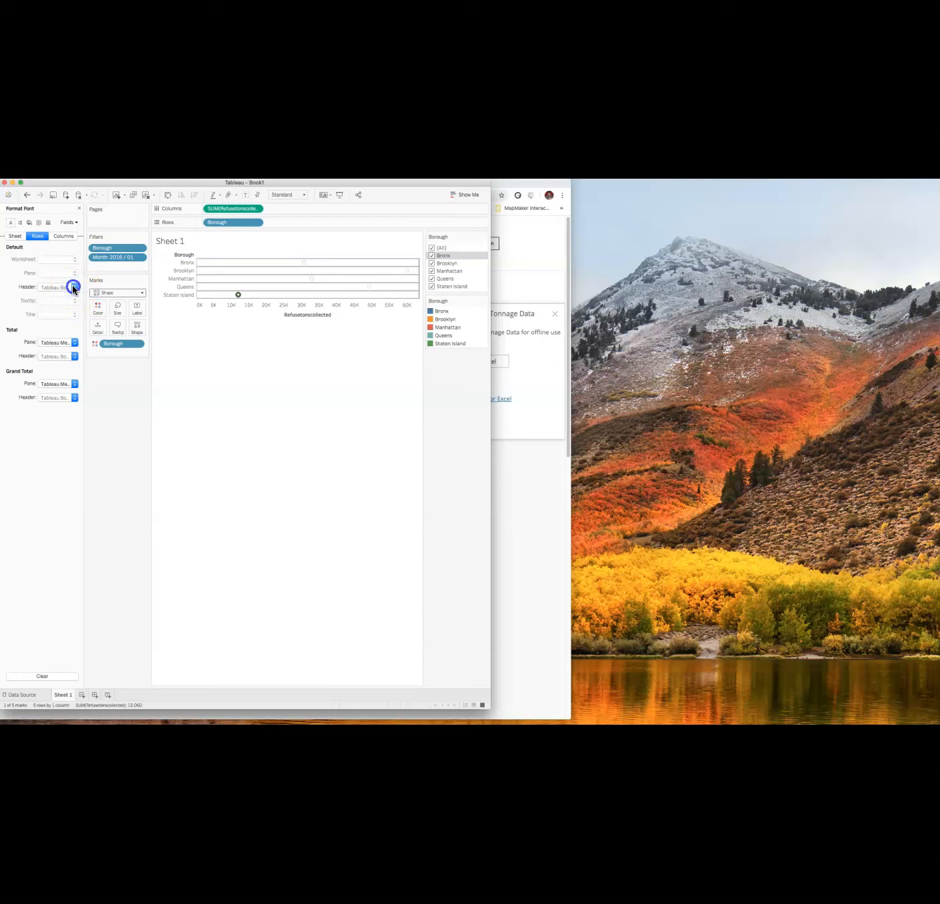
{"action": "left_click", "coordinate": [12, 237]}
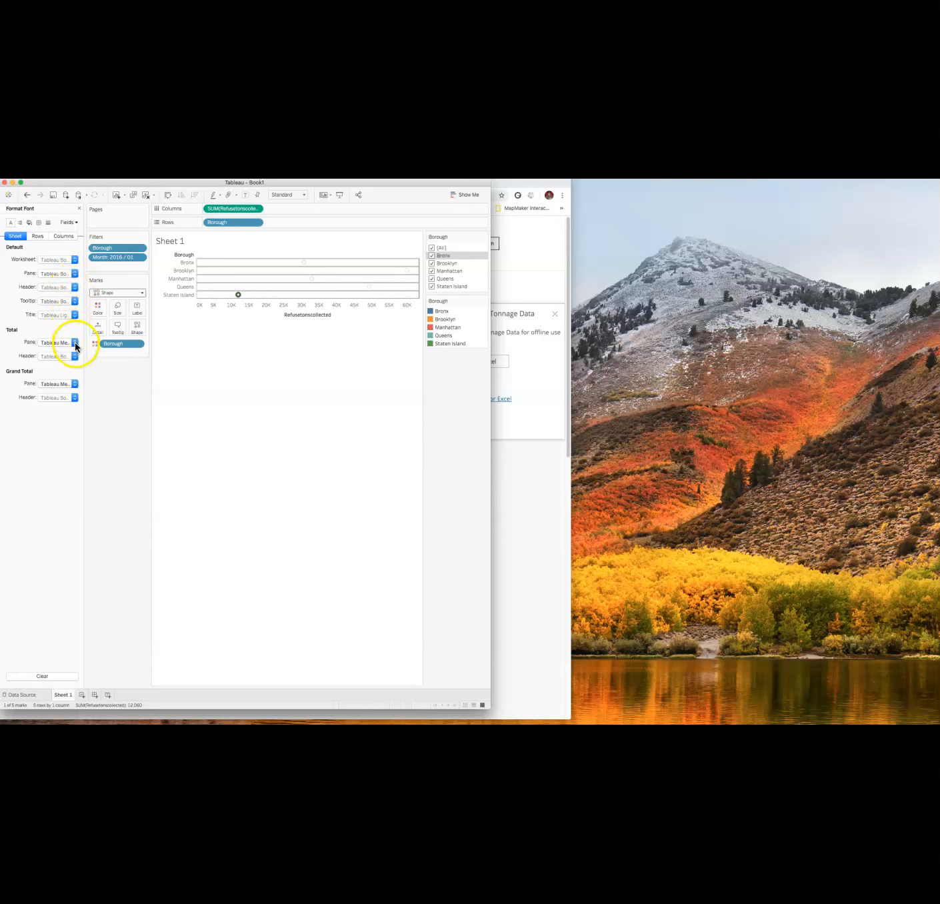
Change the mark type to Circle, trying Density first
{"action": "left_click", "coordinate": [142, 294]}
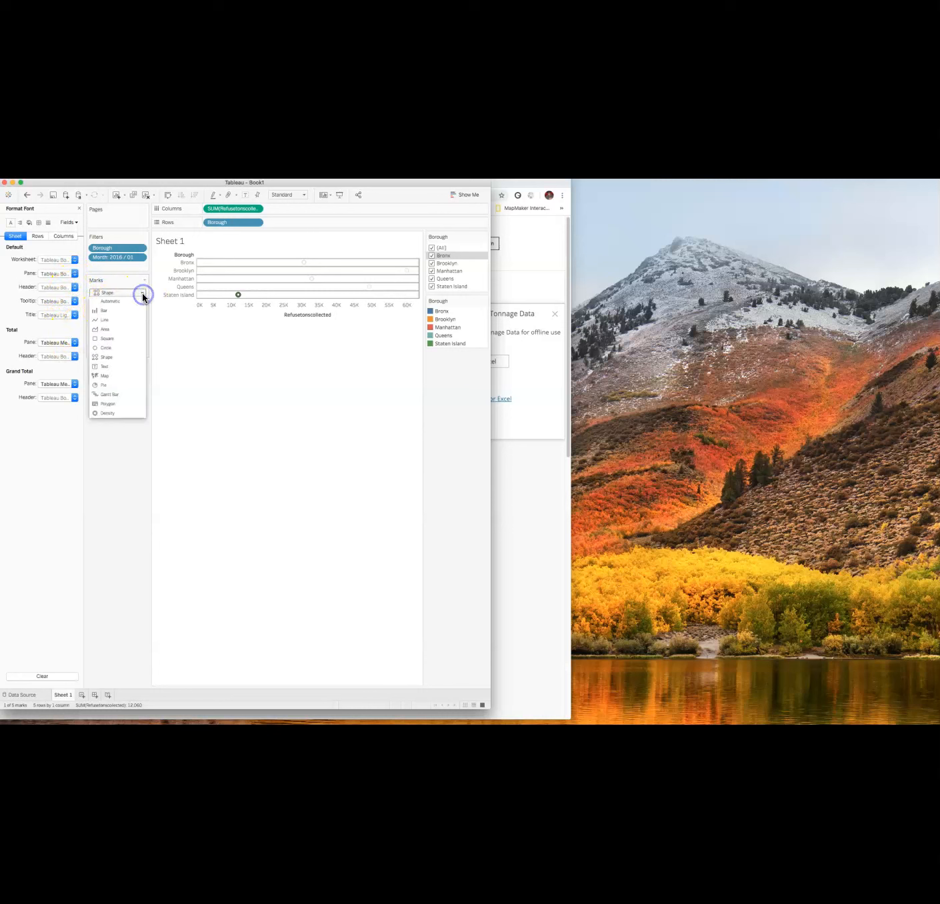
{"action": "left_click", "coordinate": [122, 414]}
{"action": "left_click", "coordinate": [270, 354]}
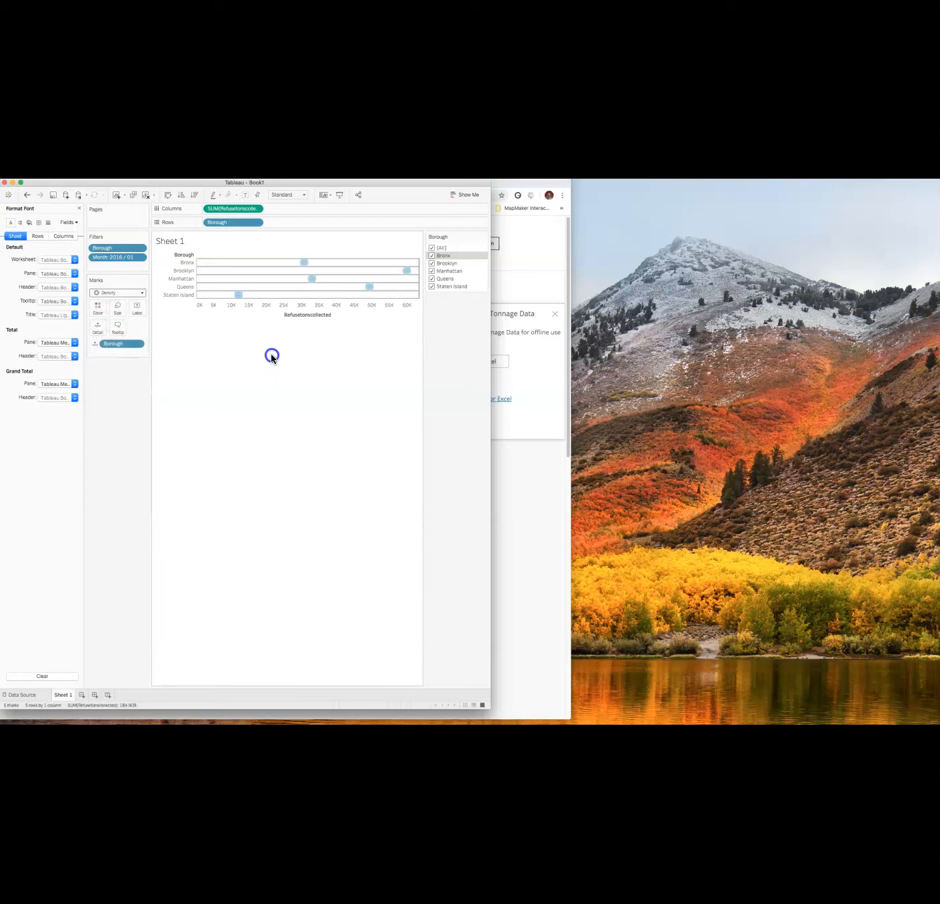
{"action": "left_click", "coordinate": [142, 293]}
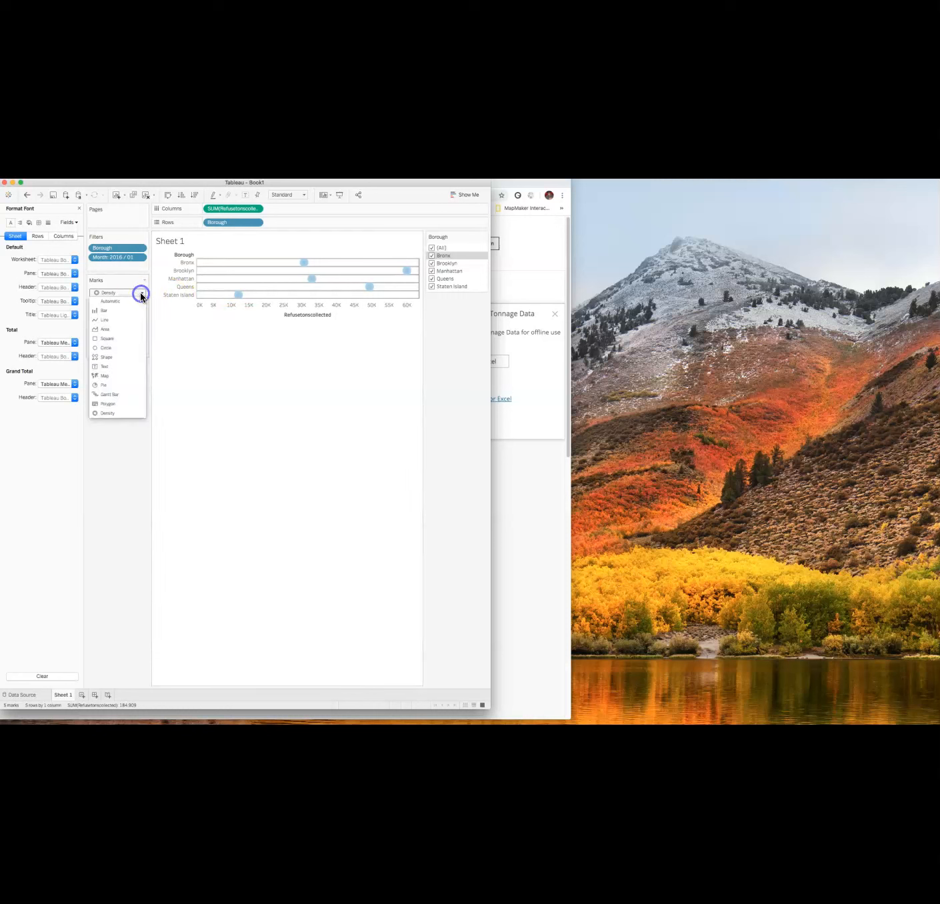
{"action": "left_click", "coordinate": [120, 346]}
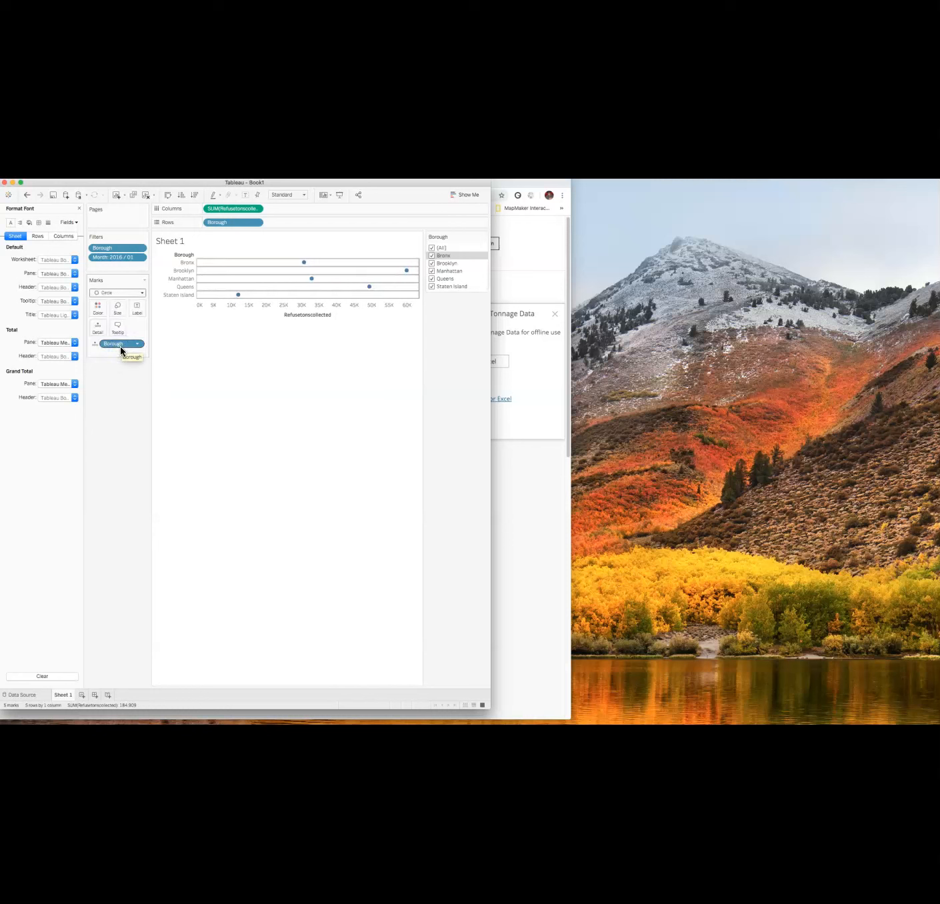
{"action": "left_click_drag", "start_coordinate": [117, 346], "coordinate": [125, 335]}
{"action": "left_click", "coordinate": [142, 293]}
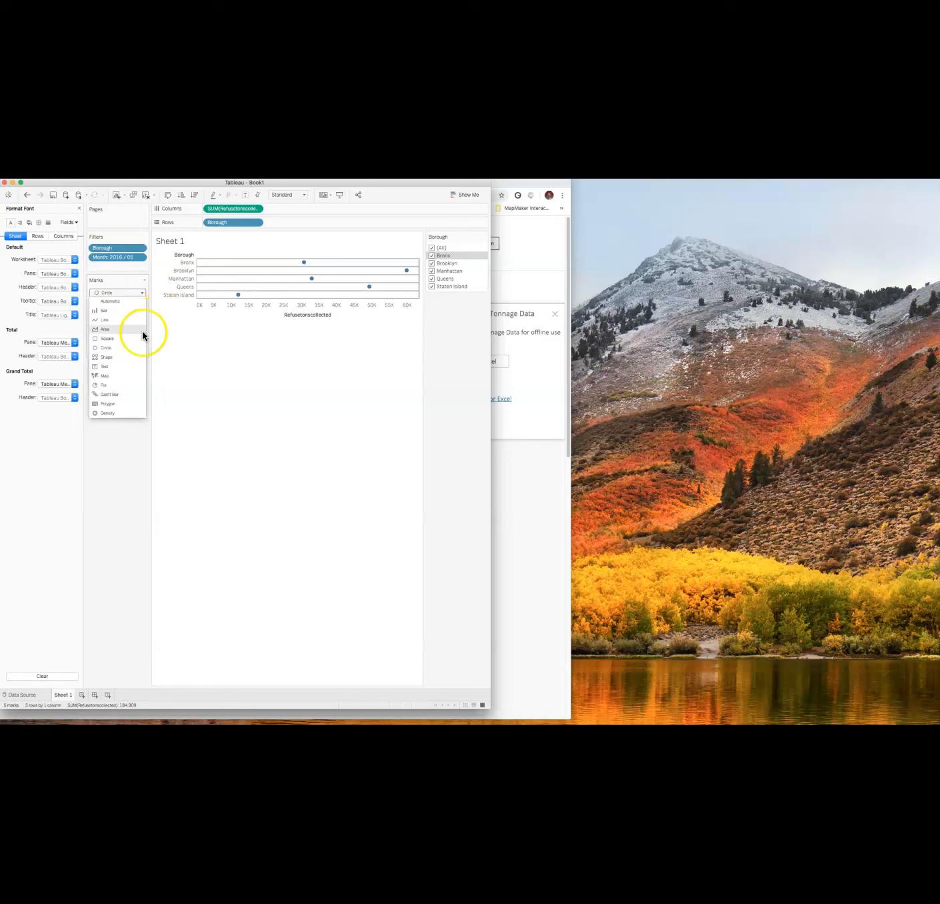
{"action": "left_click", "coordinate": [113, 460]}
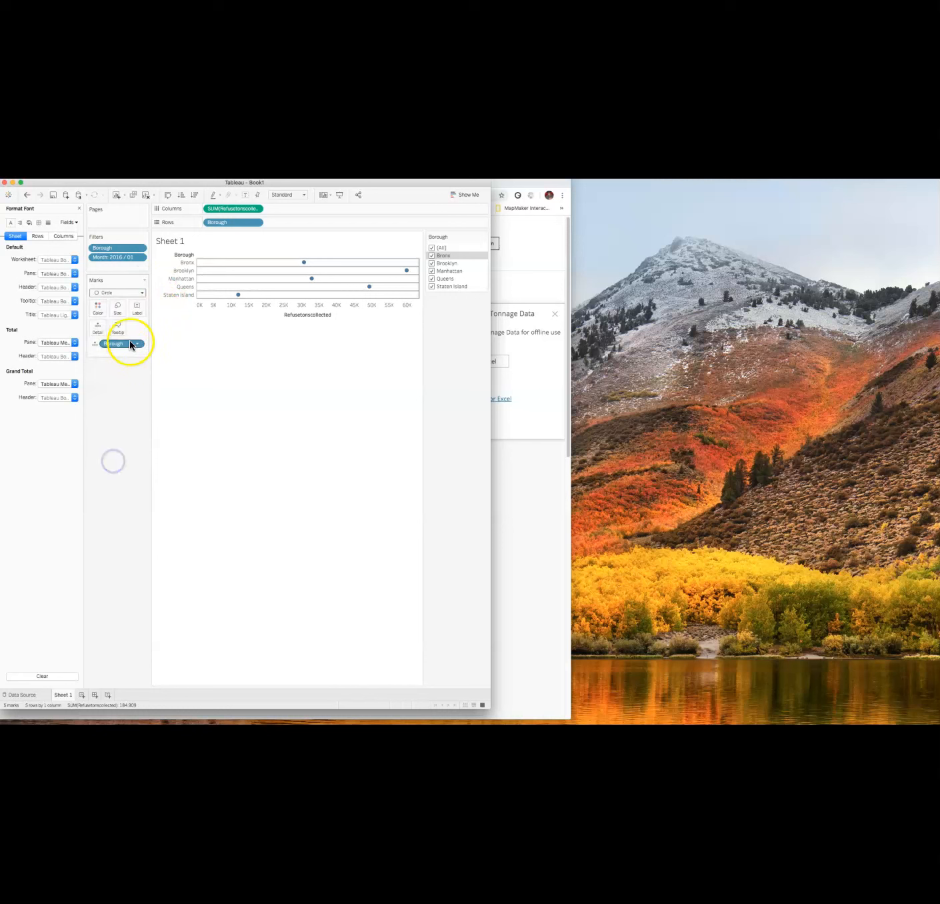
Open the formatting of the Staten Island circle and check the sheet's shading options
{"action": "right_click", "coordinate": [239, 296]}
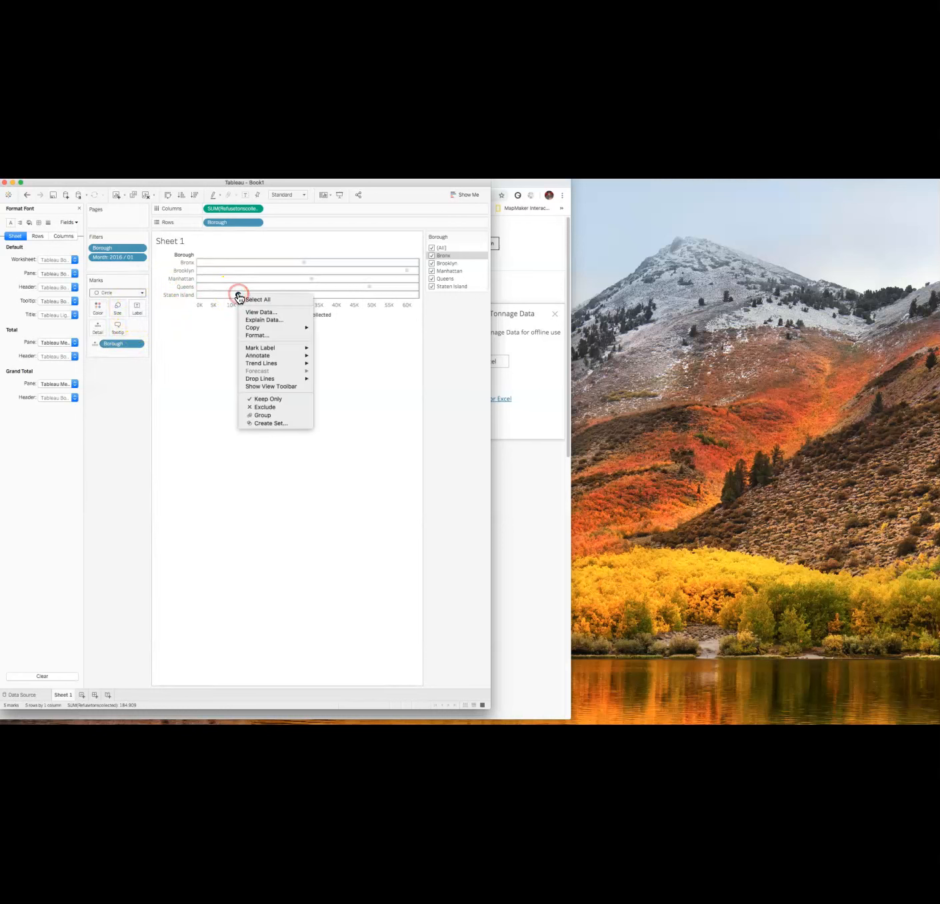
{"action": "left_click", "coordinate": [266, 337]}
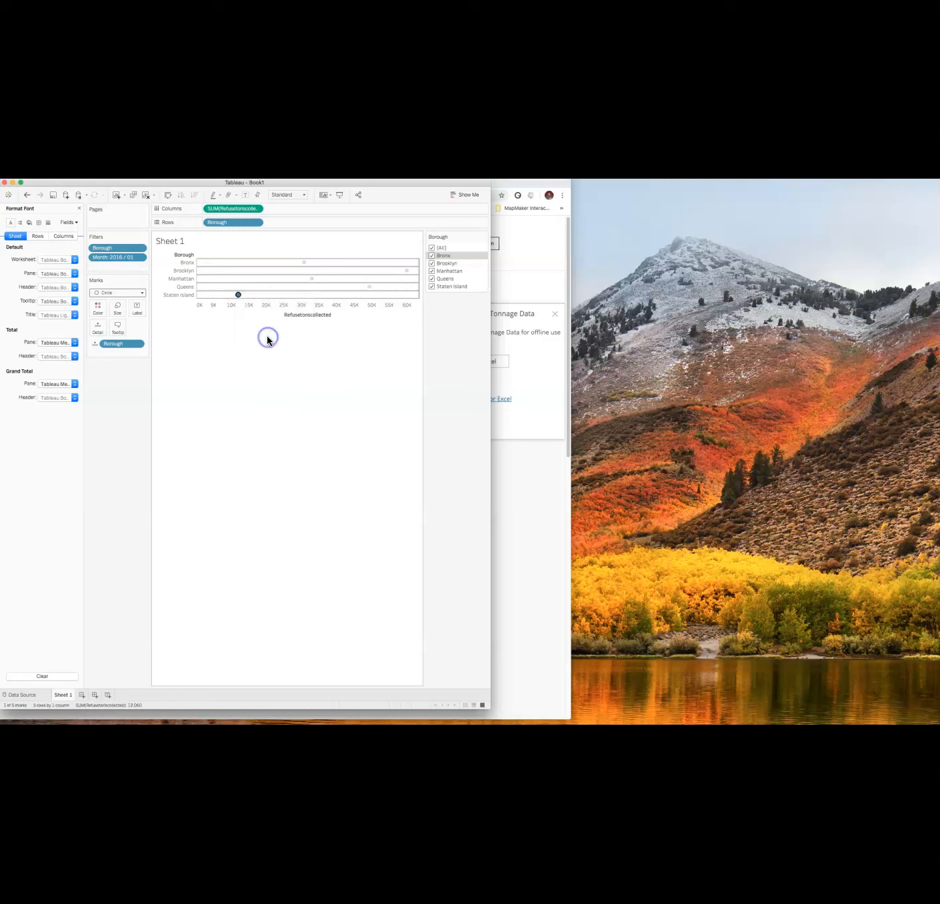
{"action": "left_click", "coordinate": [29, 224]}
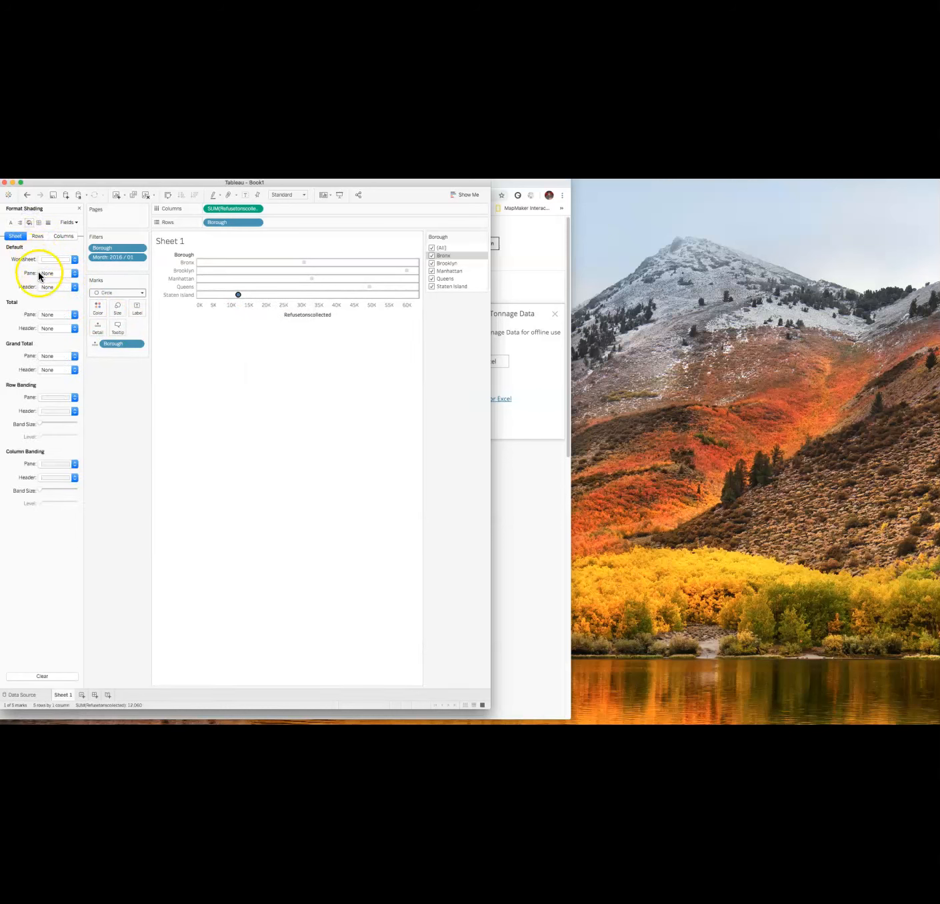
{"action": "left_click", "coordinate": [122, 396]}
Encode Borough as Color on the circle marks, trying Size for comparison
{"action": "left_click", "coordinate": [96, 344]}
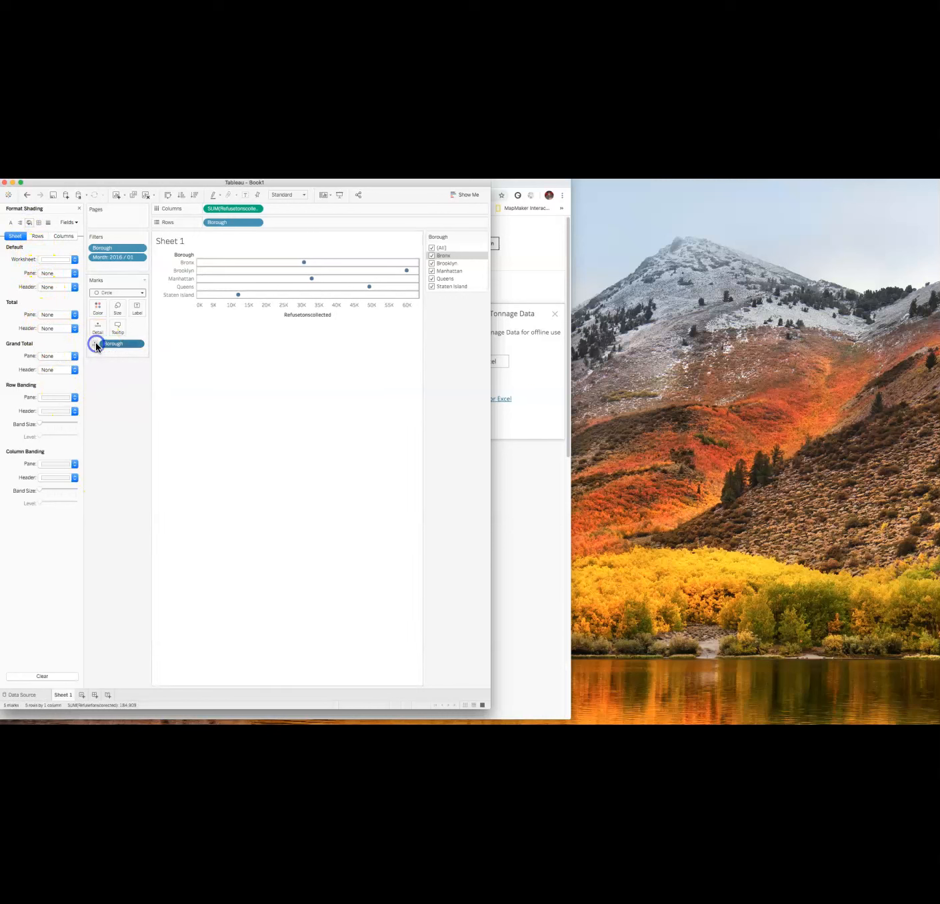
{"action": "left_click", "coordinate": [108, 353]}
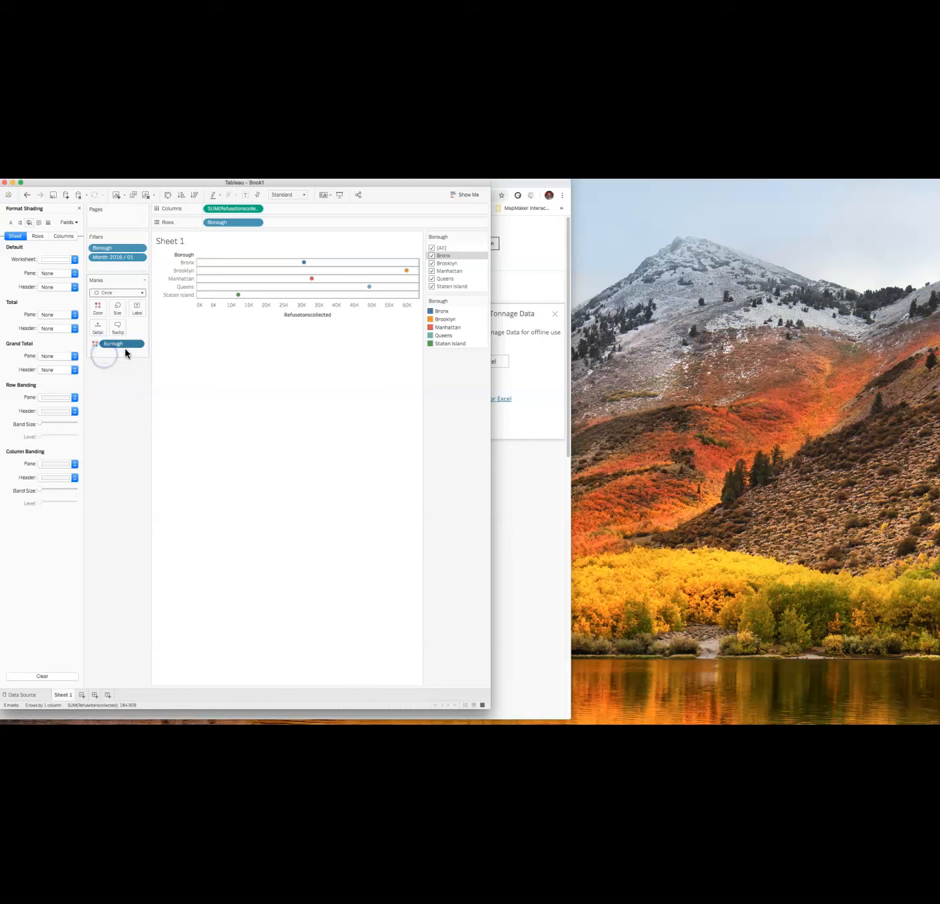
{"action": "left_click", "coordinate": [93, 344]}
{"action": "left_click", "coordinate": [108, 361]}
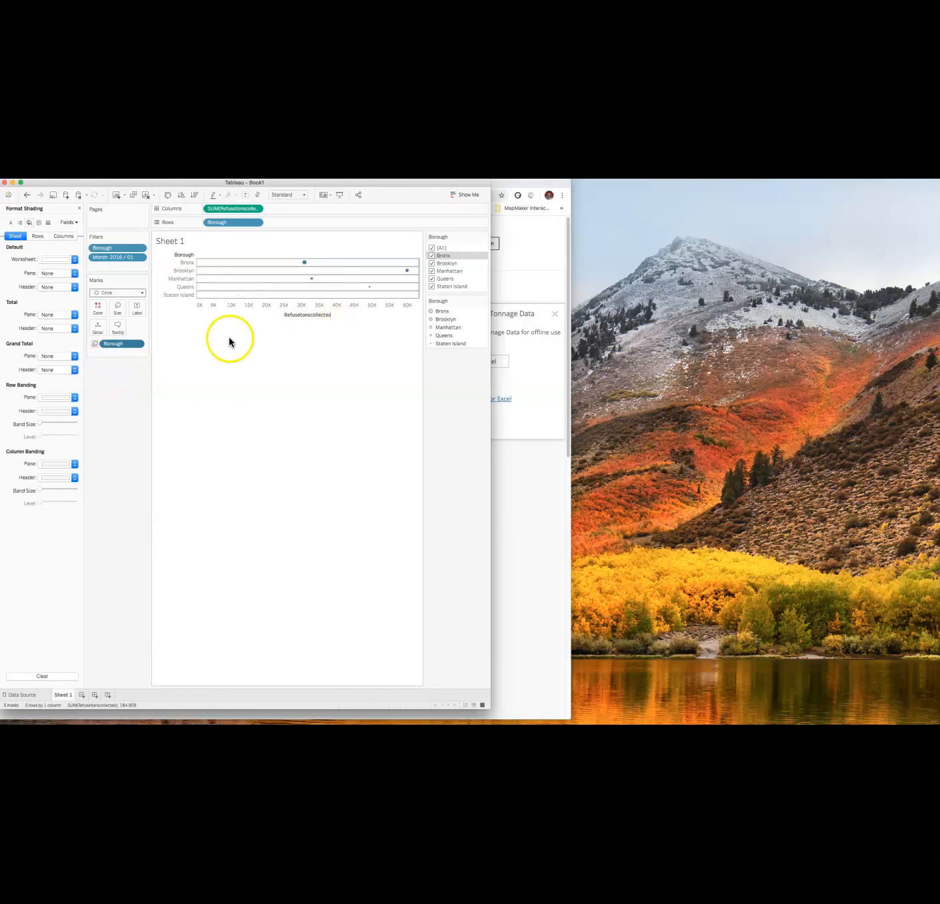
{"action": "left_click", "coordinate": [94, 344]}
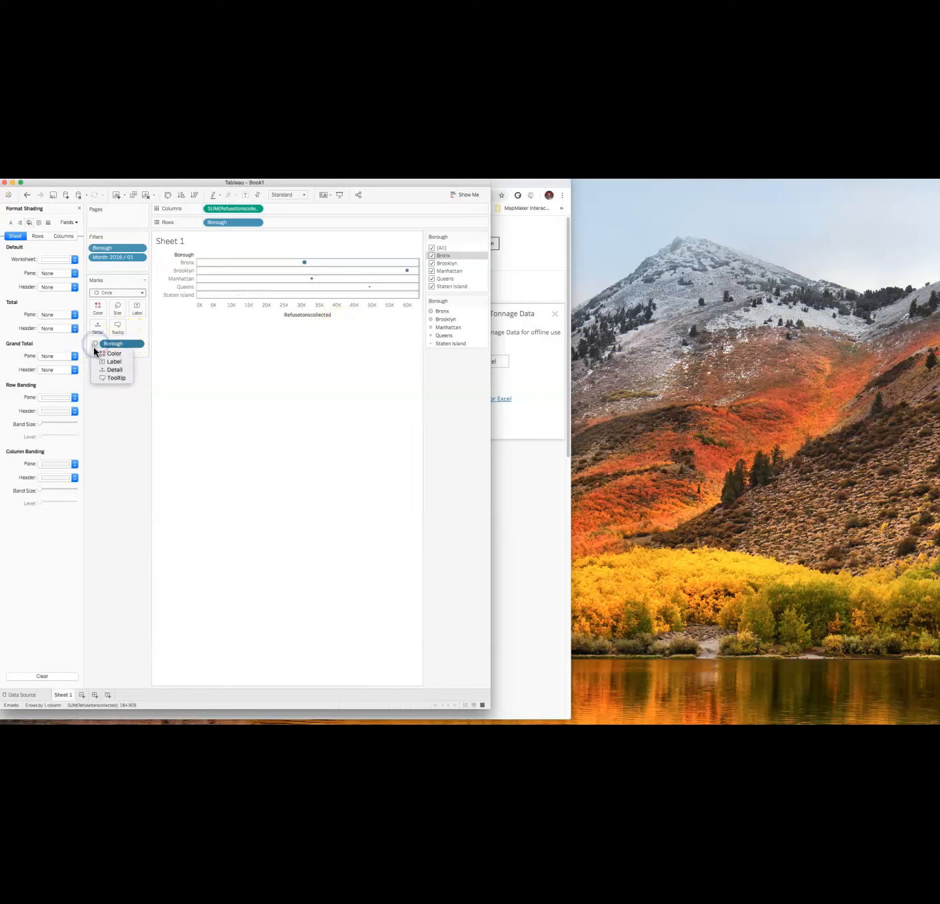
{"action": "left_click", "coordinate": [110, 353]}
{"action": "mouse_move", "coordinate": [372, 290]}
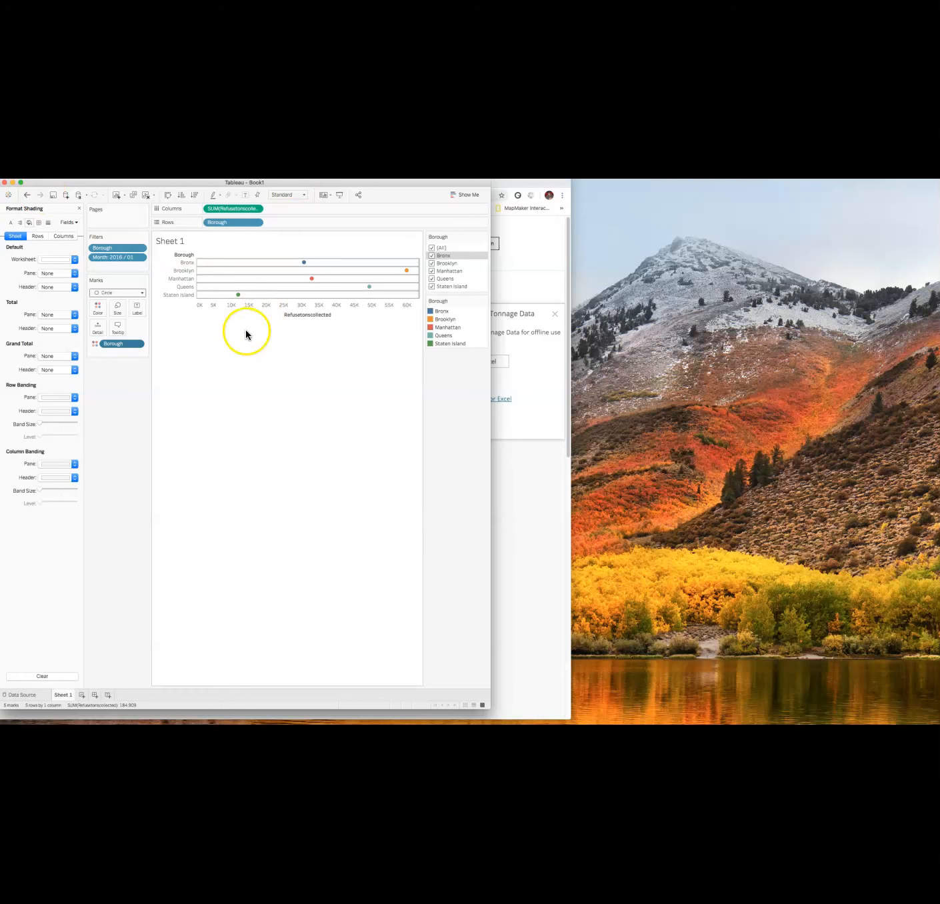
{"action": "mouse_move", "coordinate": [239, 297]}
{"action": "mouse_move", "coordinate": [405, 274]}
Replace the sheet title with "Measure of Refuse Collected in NYC Boroughs month of 1/2016"
{"action": "double_click", "coordinate": [181, 240]}
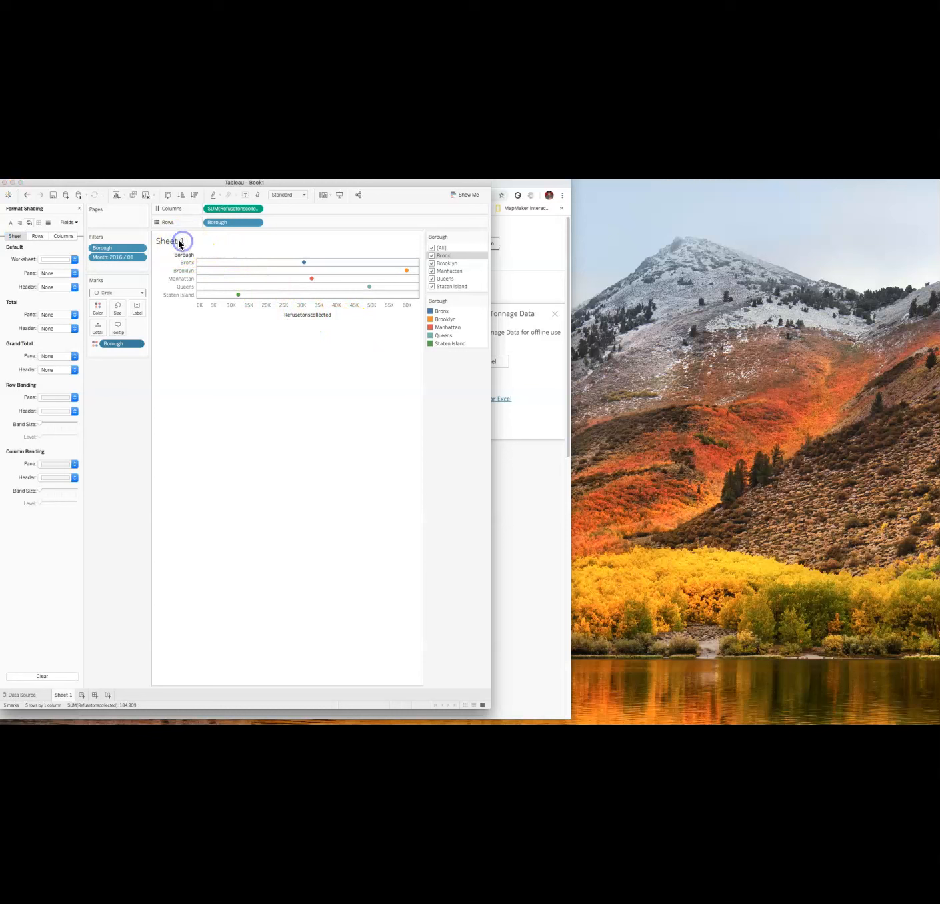
{"action": "left_click", "coordinate": [255, 404]}
{"action": "left_click", "coordinate": [206, 254]}
{"action": "left_click", "coordinate": [458, 184]}
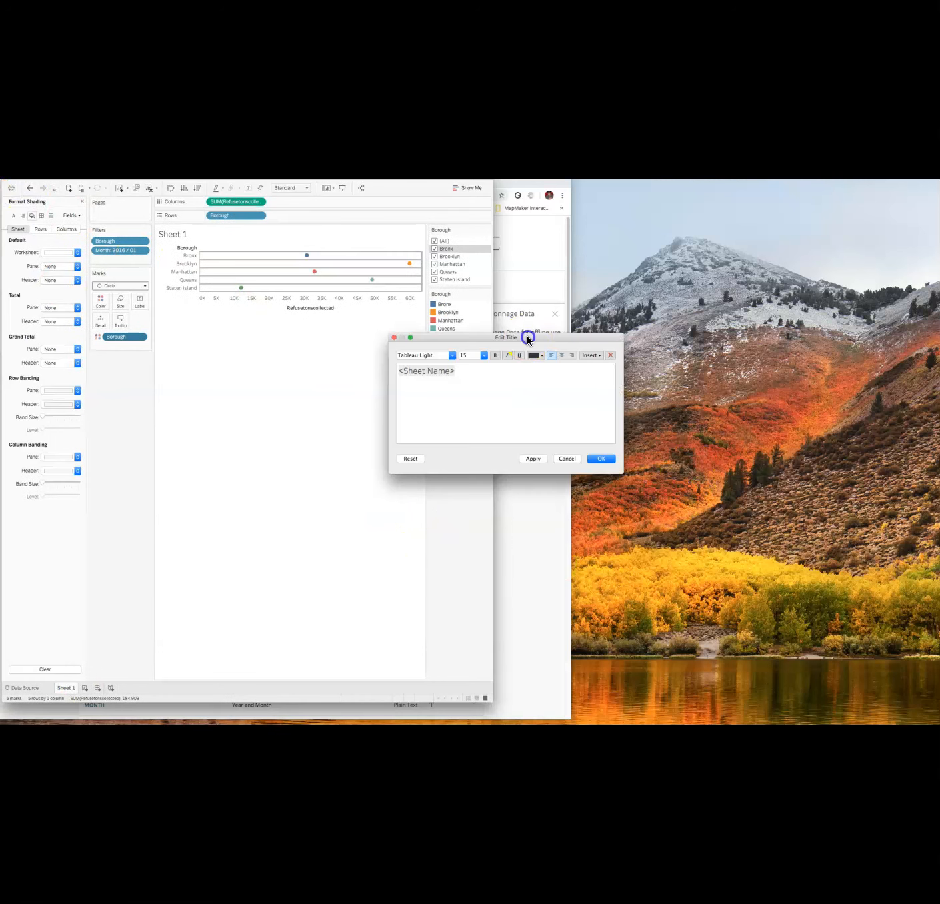
{"action": "left_click_drag", "start_coordinate": [529, 338], "coordinate": [636, 337]}
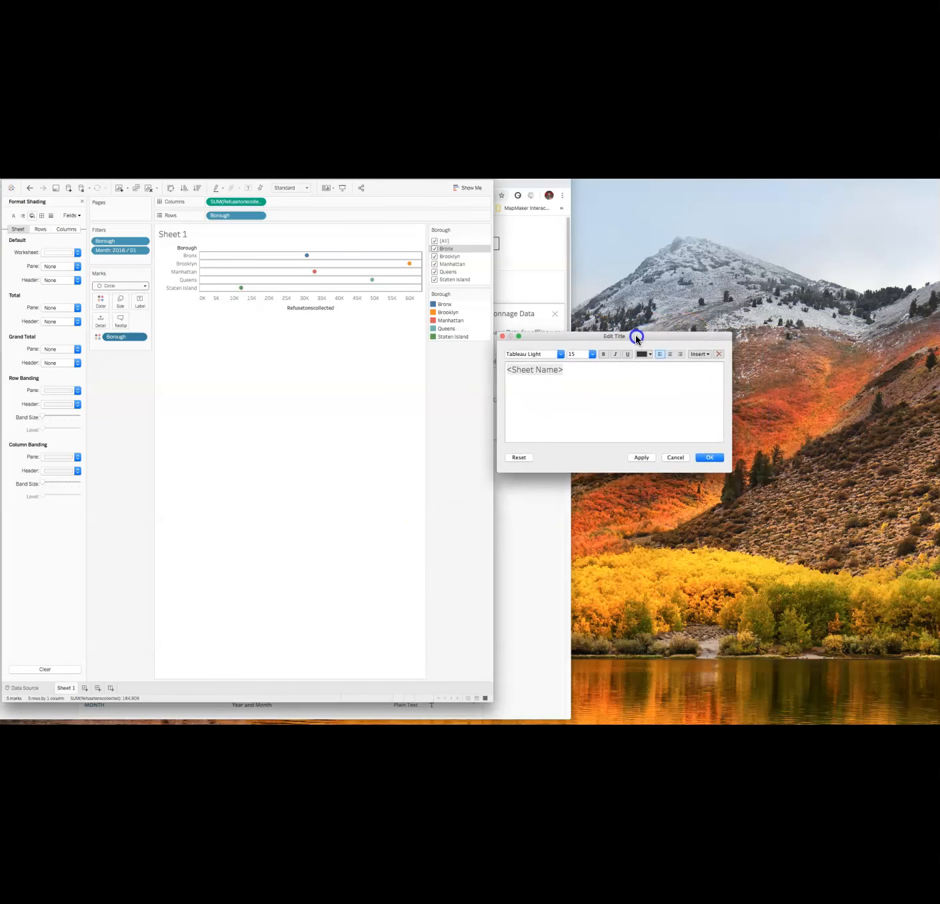
{"action": "left_click_drag", "start_coordinate": [507, 370], "coordinate": [563, 370]}
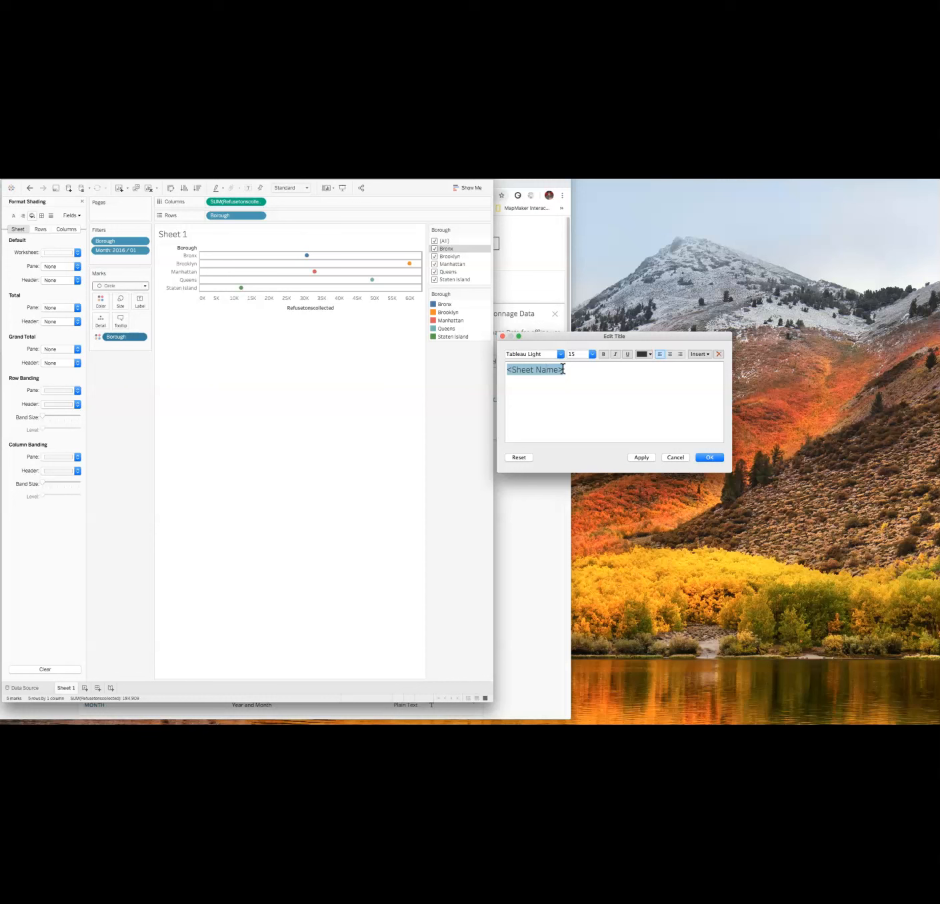
{"action": "type", "text": "Measure of RE"}
{"action": "left_click_drag", "start_coordinate": [618, 373], "coordinate": [506, 371]}
{"action": "key", "text": "BackSpace"}
{"action": "type", "text": "Measure of Re"}
{"action": "type", "text": "Collected in N"}
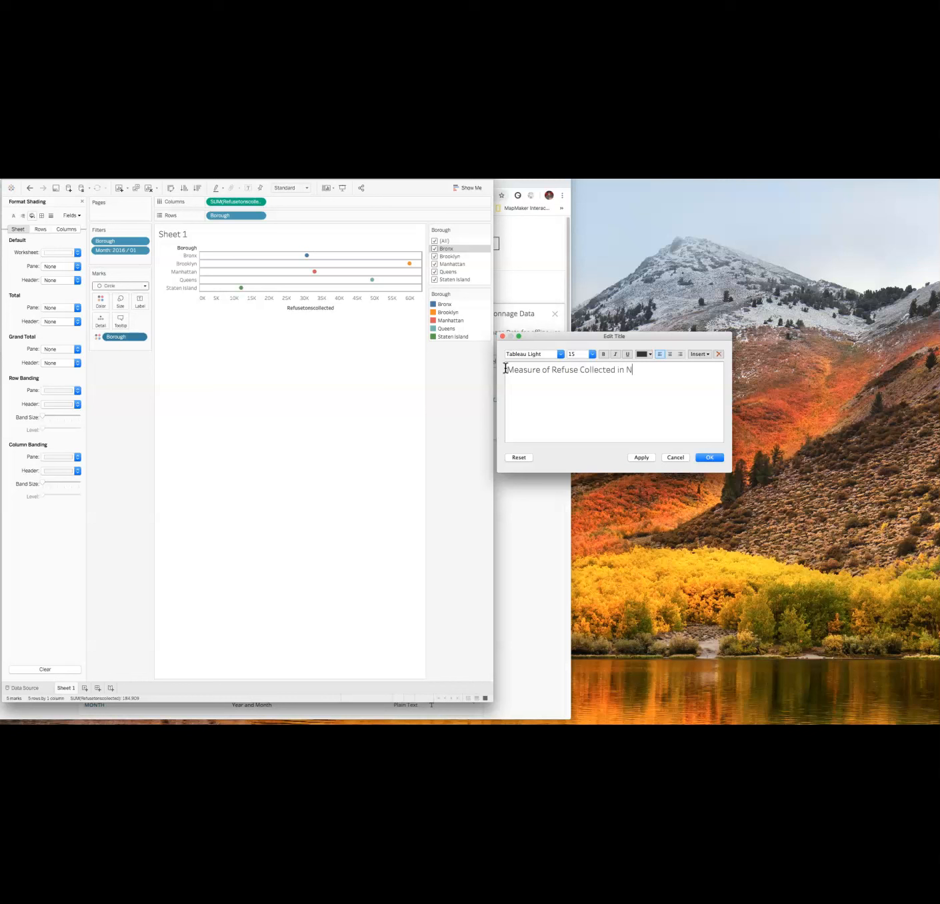
{"action": "type", "text": "YC Boroughs"}
{"action": "type", "text": "month of 1/2016"}
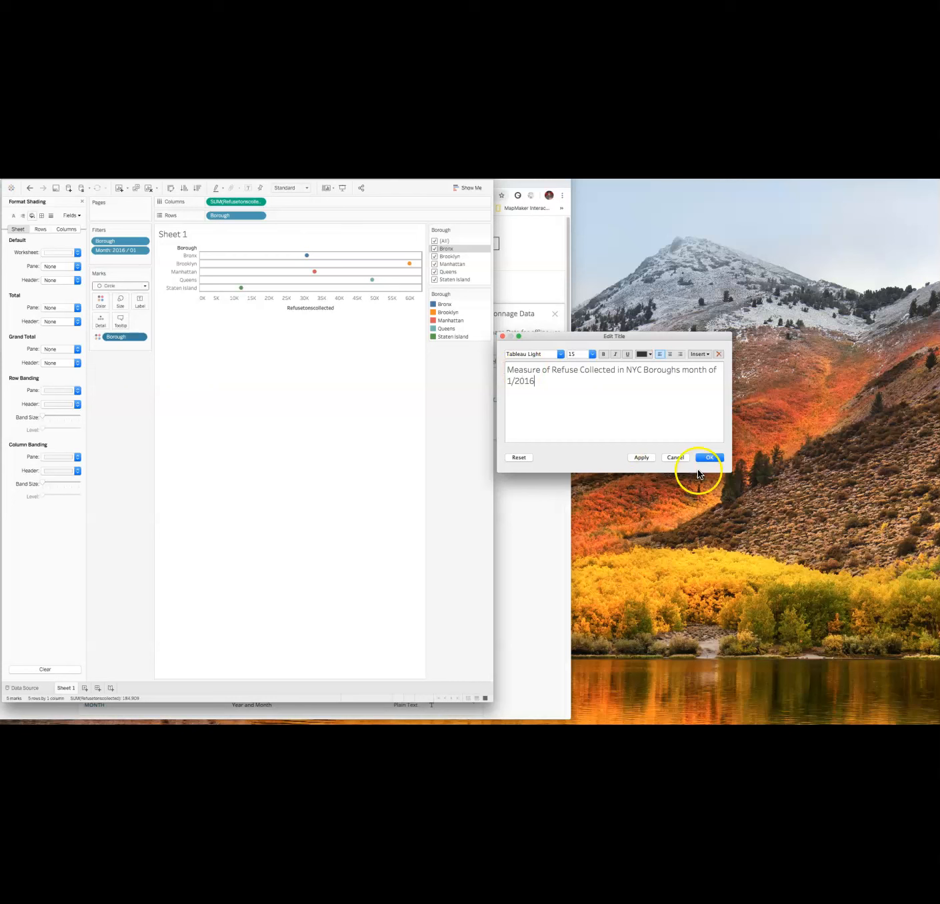
{"action": "left_click", "coordinate": [715, 458]}
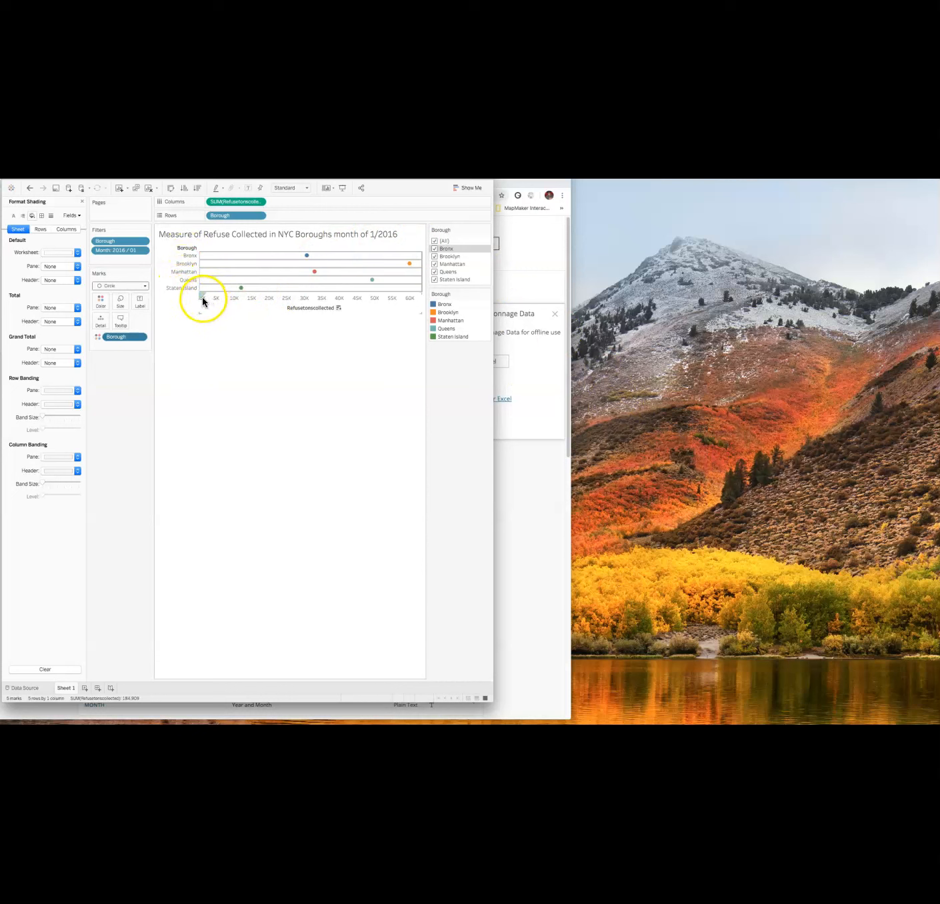
Rename the horizontal axis title to "Tons Collected (measured in thousands)"
{"action": "double_click", "coordinate": [323, 308]}
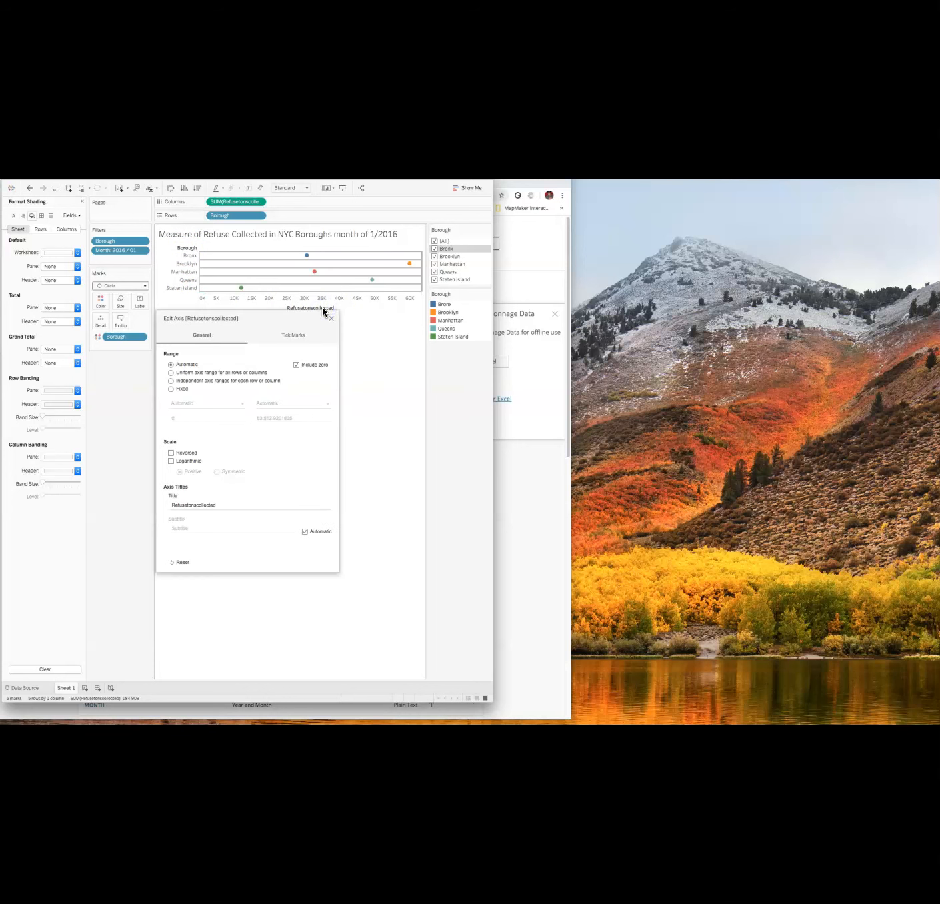
{"action": "double_click", "coordinate": [218, 505]}
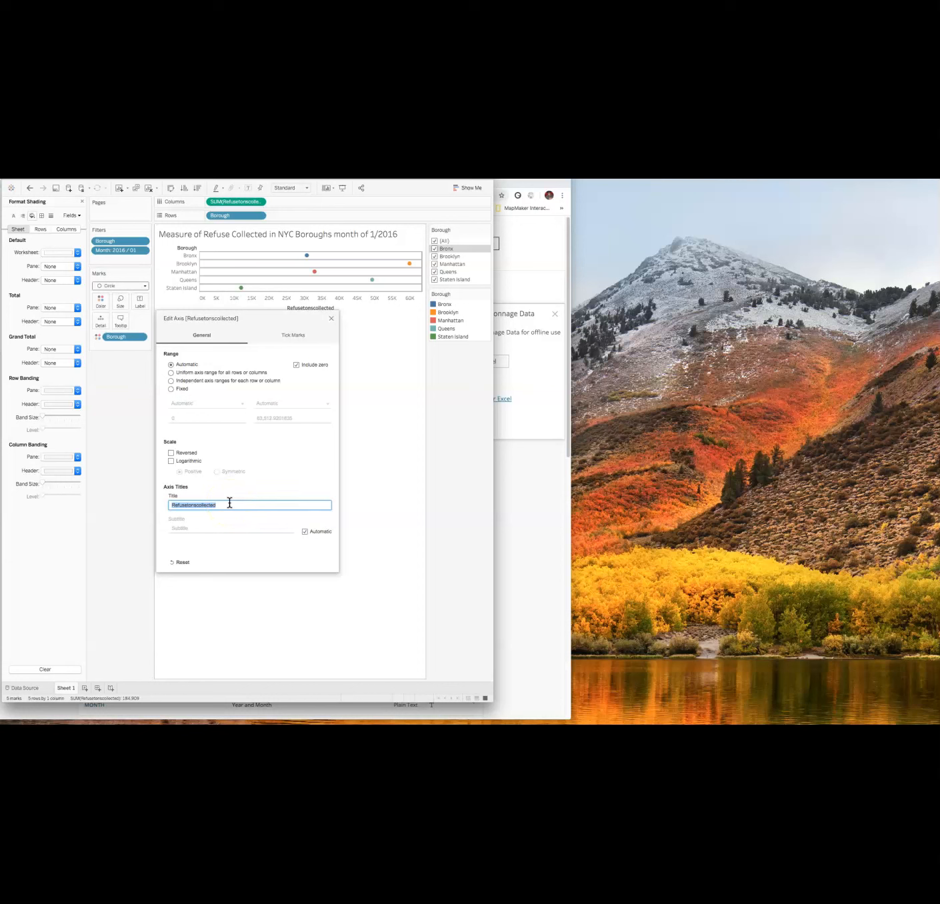
{"action": "type", "text": "Tons Collected"}
{"action": "type", "text": "(measured in thousands)"}
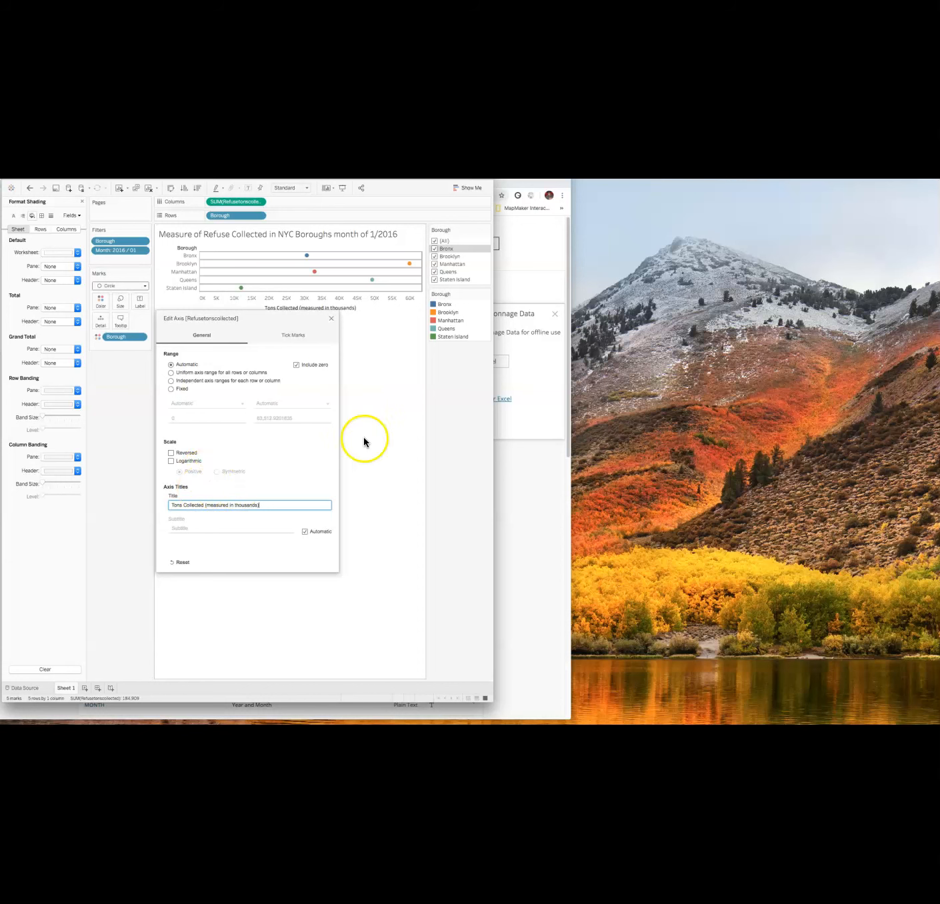
{"action": "left_click", "coordinate": [330, 318]}
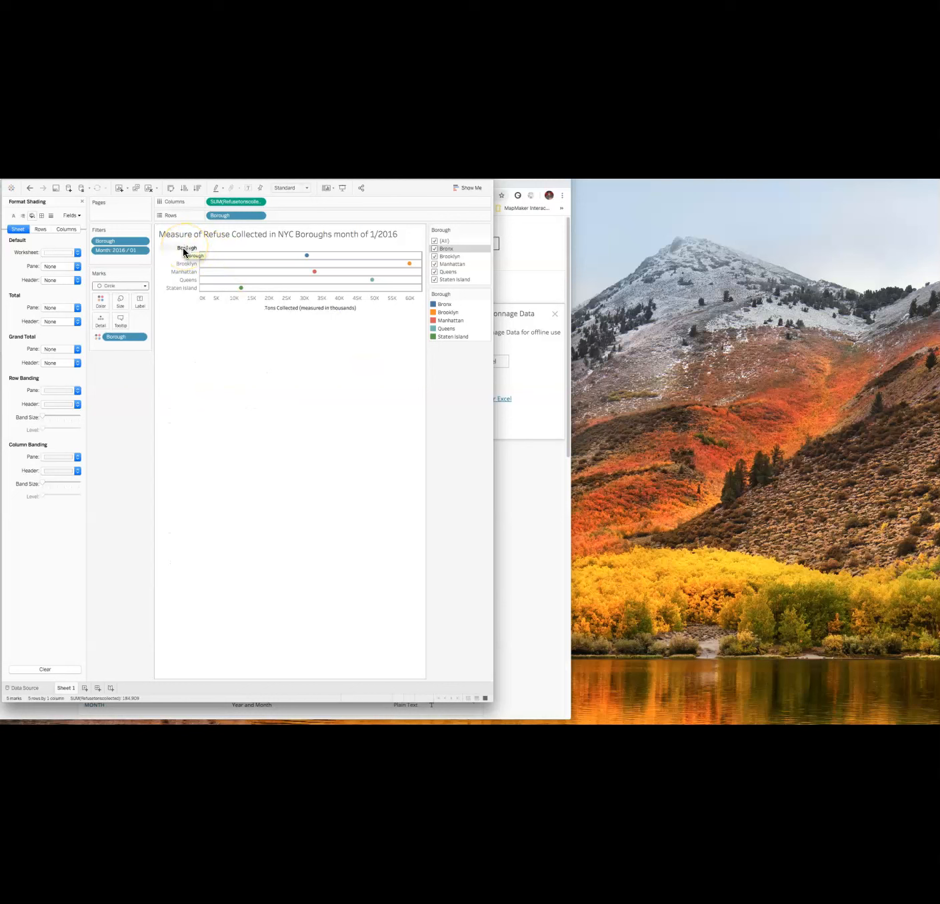
Close the shading formatting options and check the options for sharing the workbook through Tableau Server or Tableau Online
{"action": "mouse_move", "coordinate": [417, 174]}
{"action": "left_mouse_down"}
{"action": "mouse_move", "coordinate": [428, 180]}
{"action": "mouse_move", "coordinate": [420, 184]}
{"action": "left_mouse_up"}
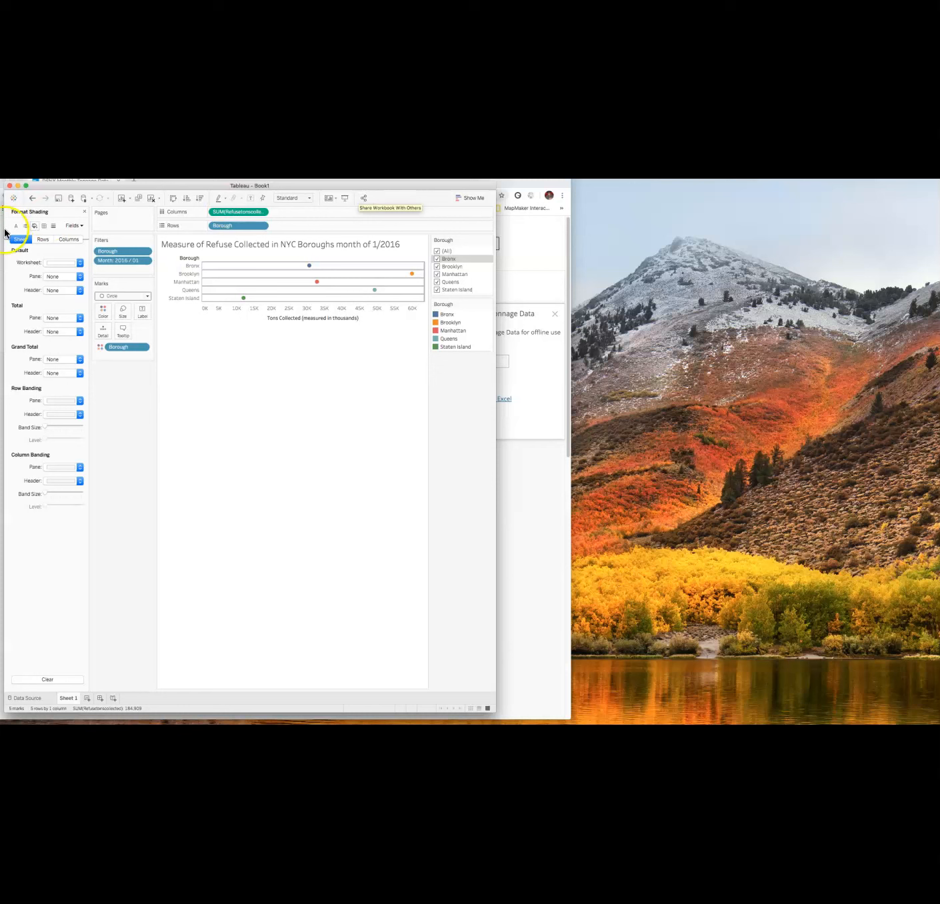
{"action": "left_click", "coordinate": [85, 211]}
{"action": "left_click", "coordinate": [365, 198]}
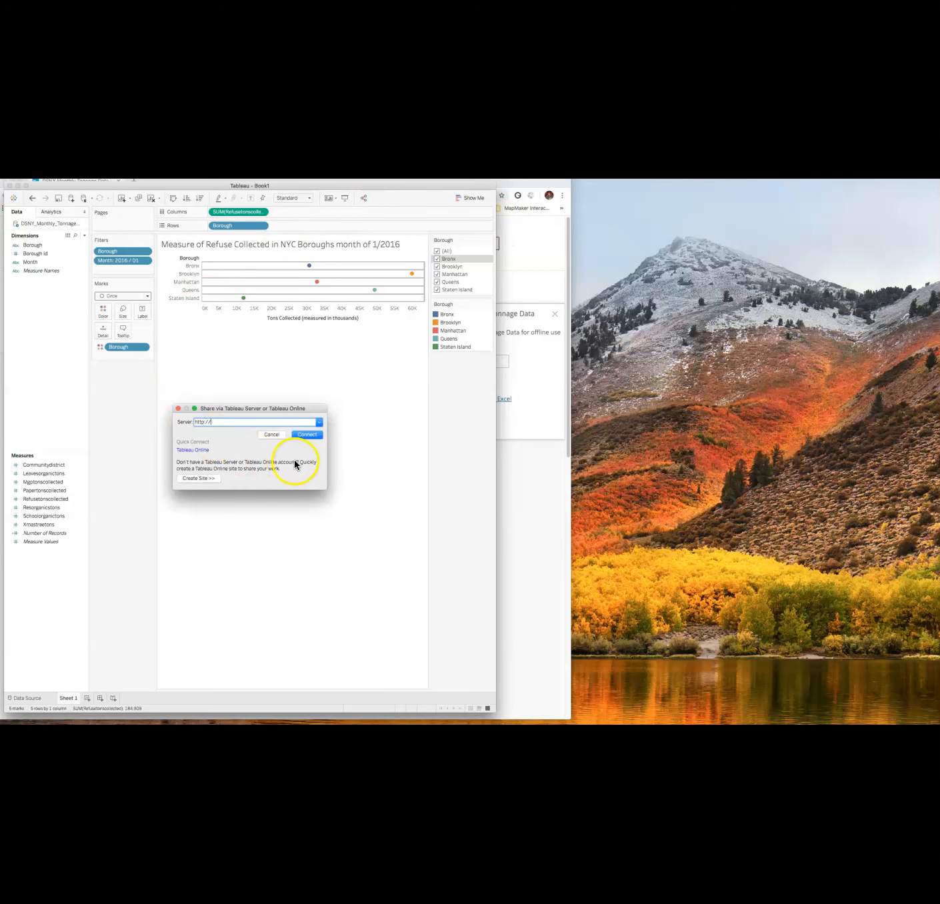
{"action": "left_click", "coordinate": [178, 409]}
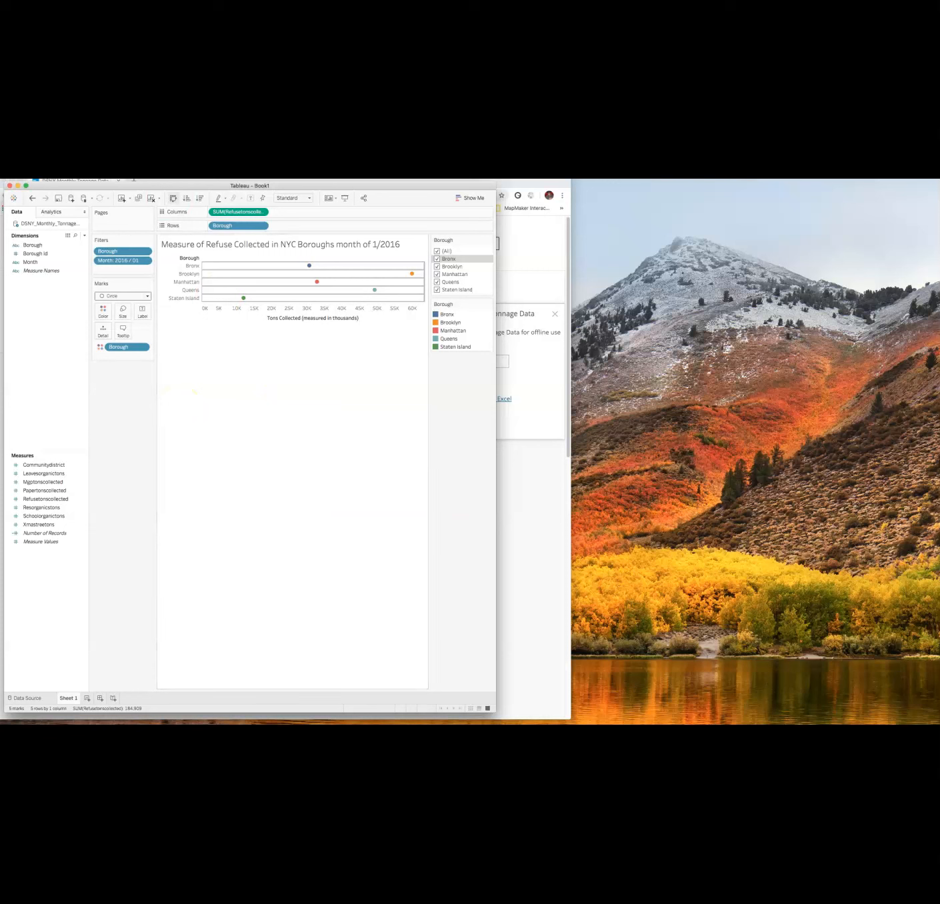
{"action": "left_click", "coordinate": [1, 167]}
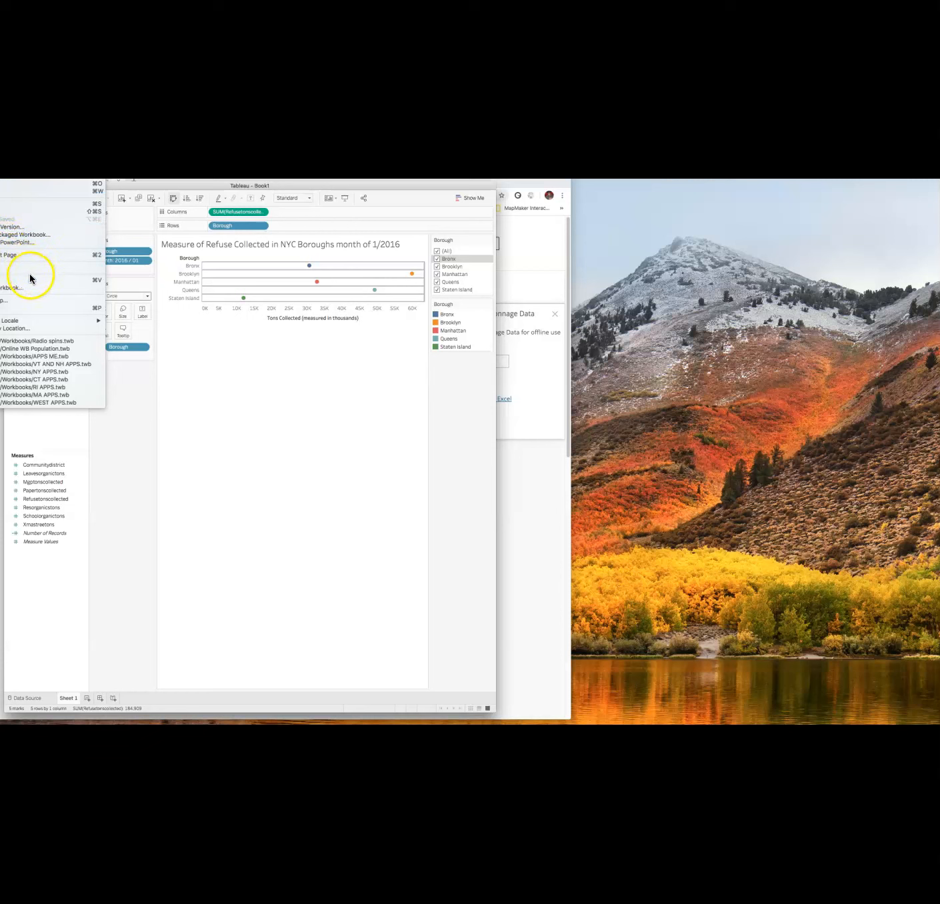
{"action": "mouse_move", "coordinate": [1, 167]}
{"action": "left_click", "coordinate": [1, 212]}
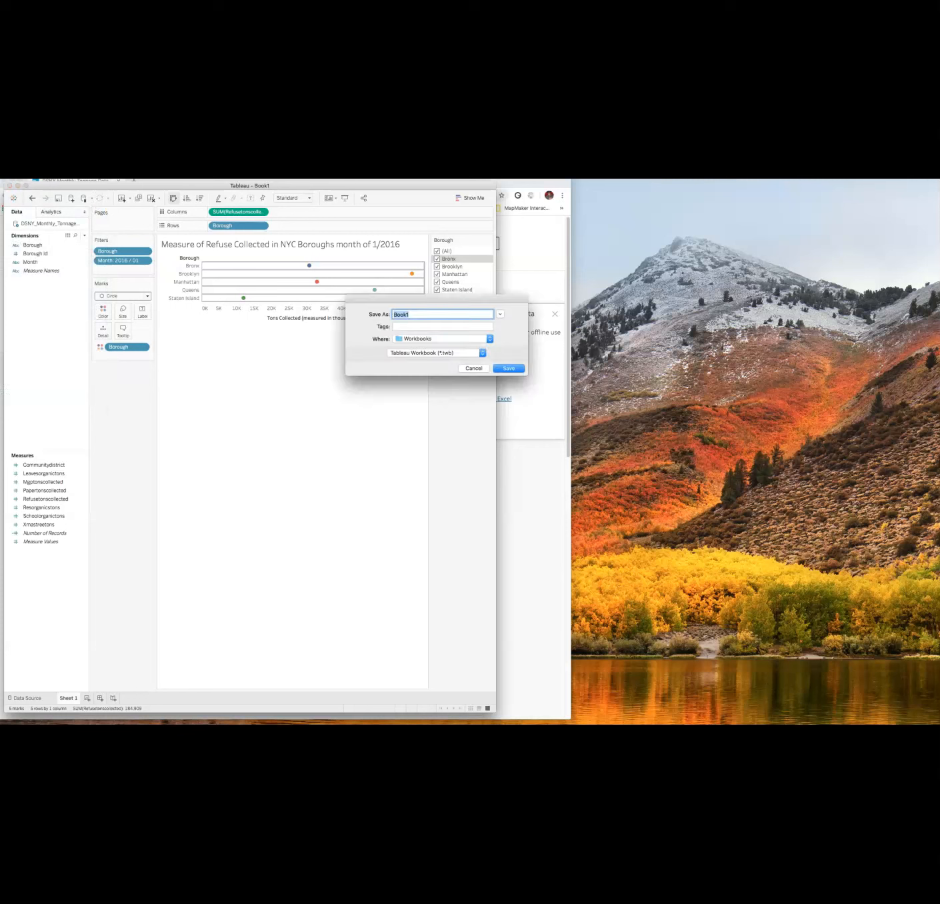
{"action": "left_click", "coordinate": [482, 353]}
{"action": "left_click", "coordinate": [482, 352]}
{"action": "left_click", "coordinate": [480, 370]}
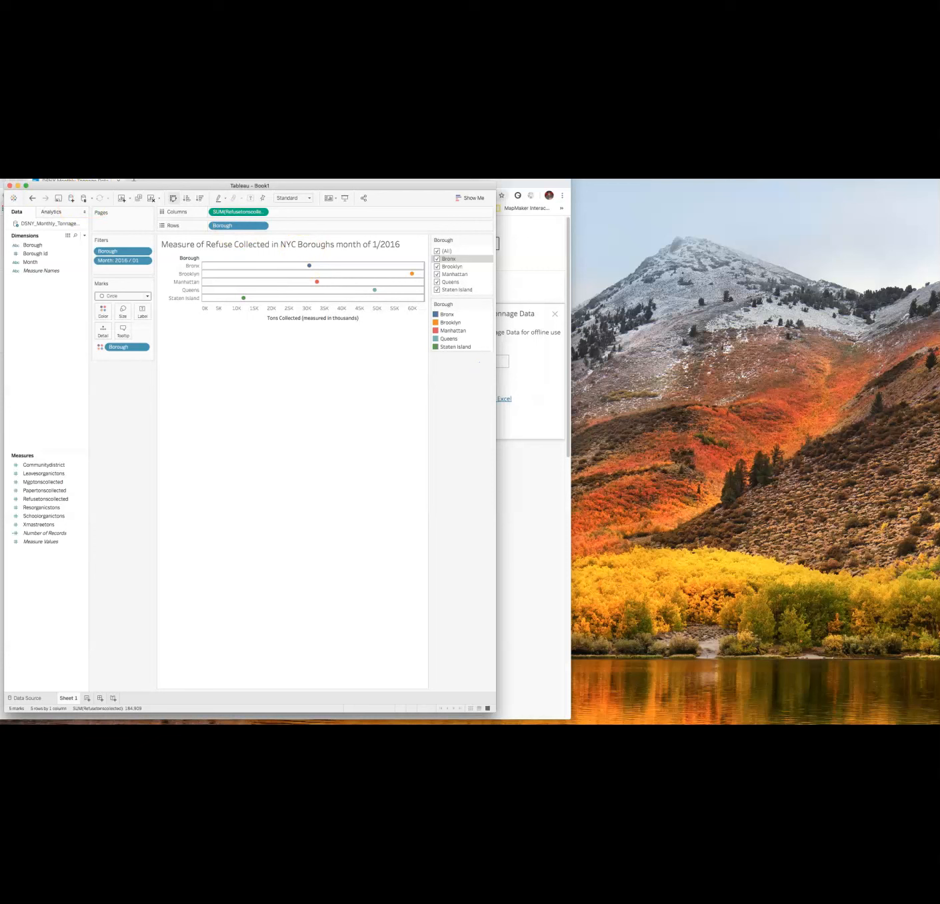
Export the worksheet as an image with title, view, caption and color legend, choosing the Portable Network Graphics (*.png) format
{"action": "left_click", "coordinate": [1, 179]}
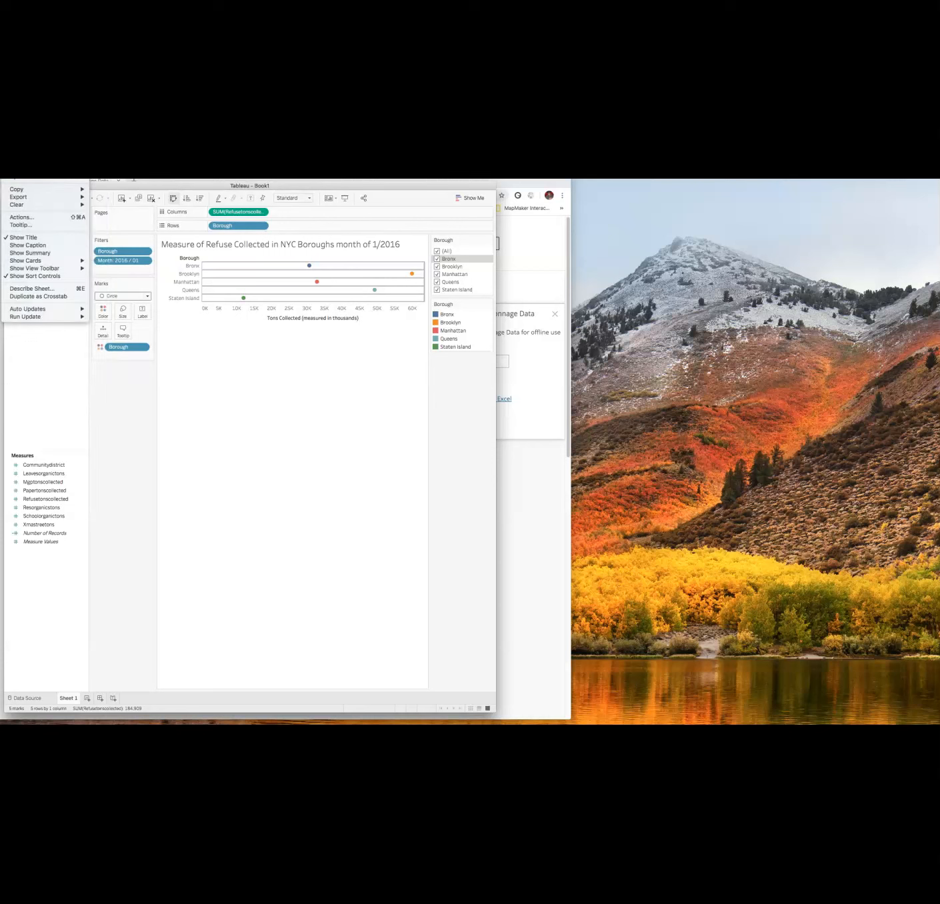
{"action": "mouse_move", "coordinate": [32, 198]}
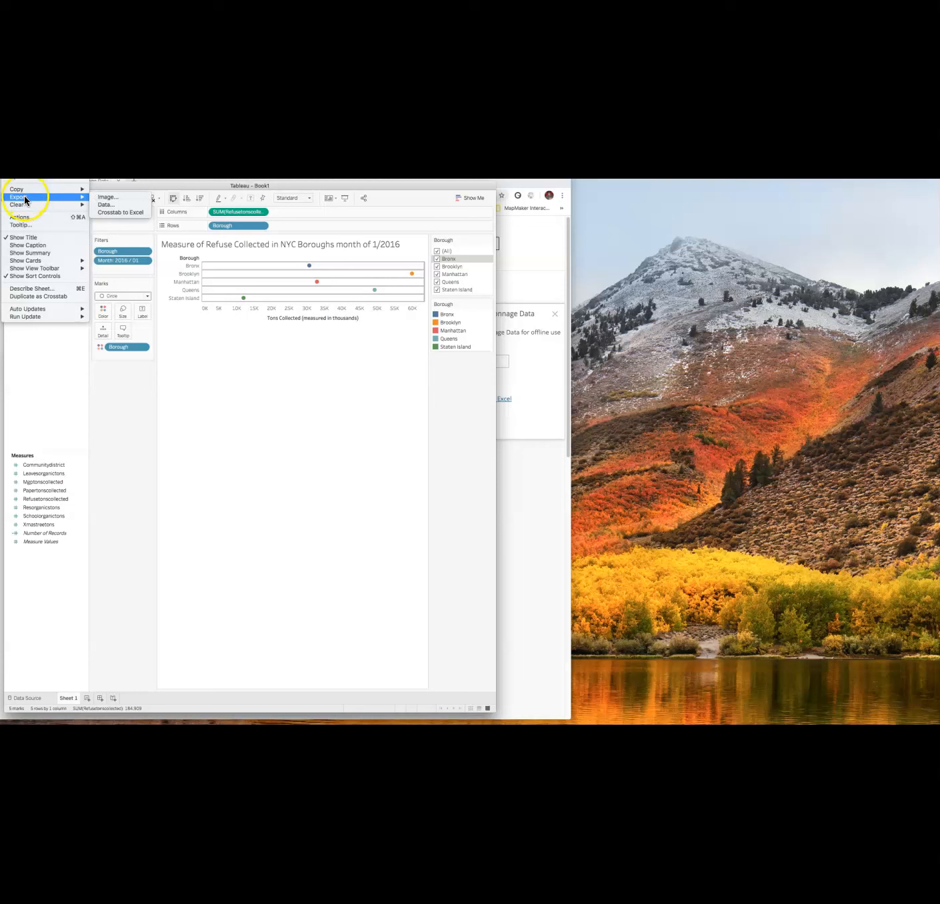
{"action": "left_click", "coordinate": [122, 199]}
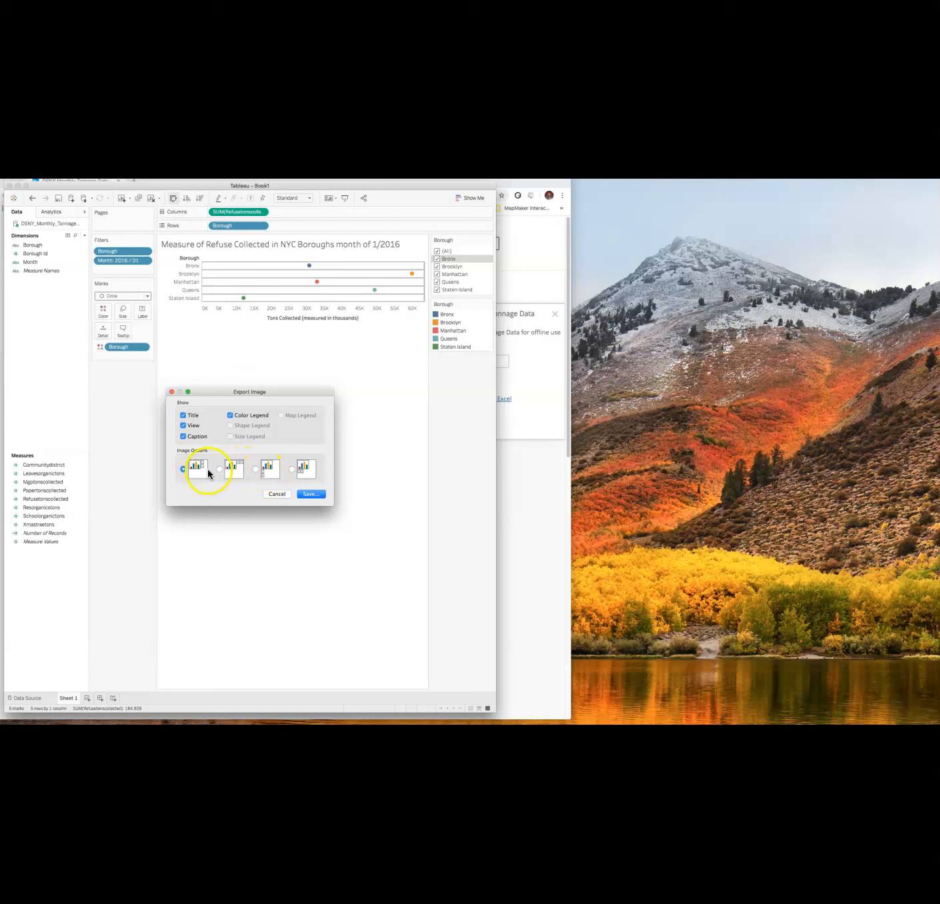
{"action": "left_click", "coordinate": [319, 494]}
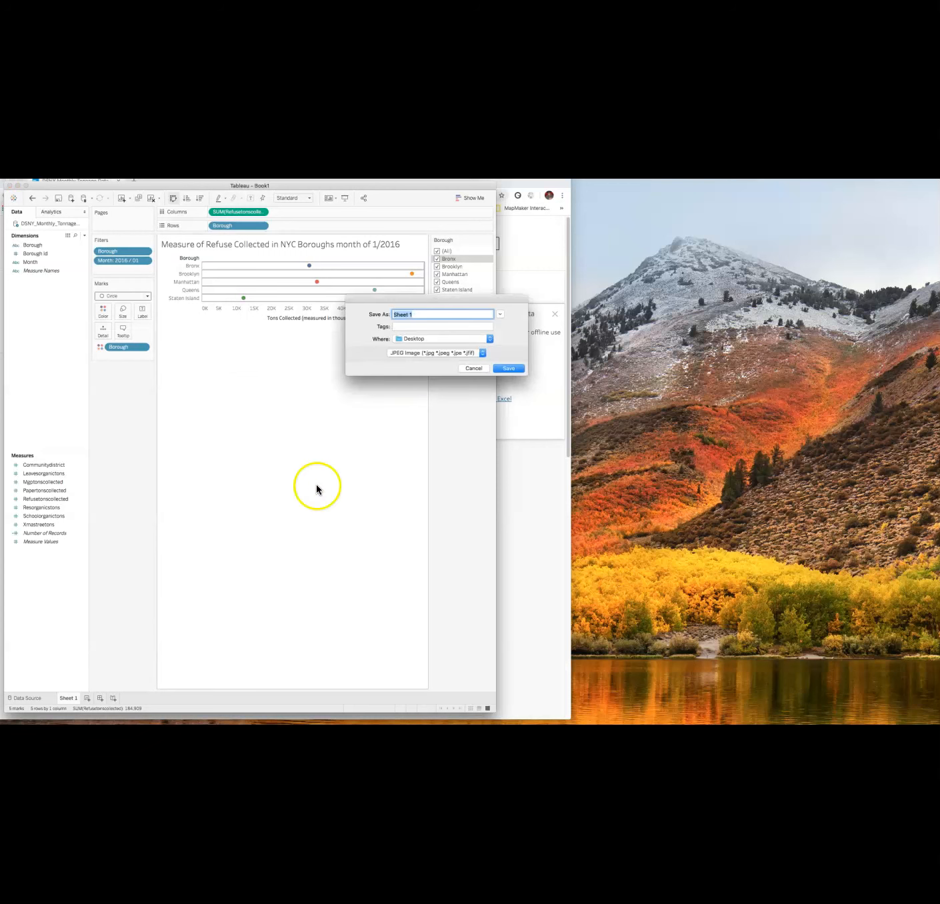
{"action": "left_click", "coordinate": [481, 356]}
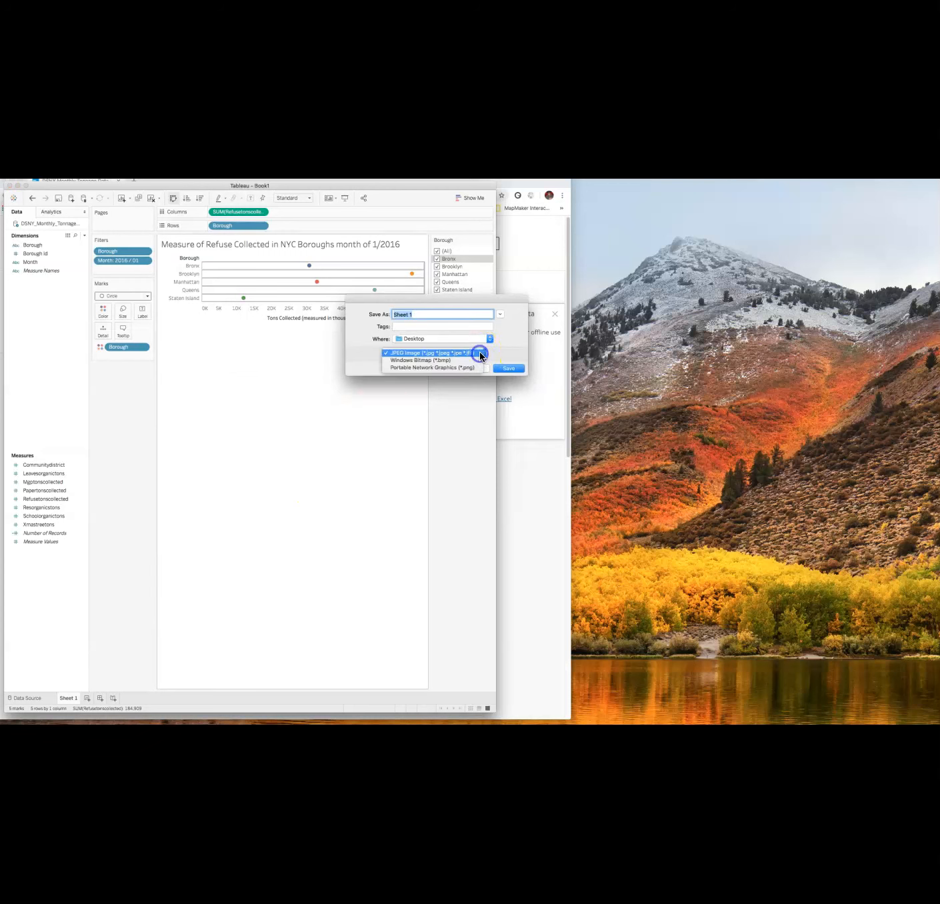
{"action": "left_click", "coordinate": [476, 369]}
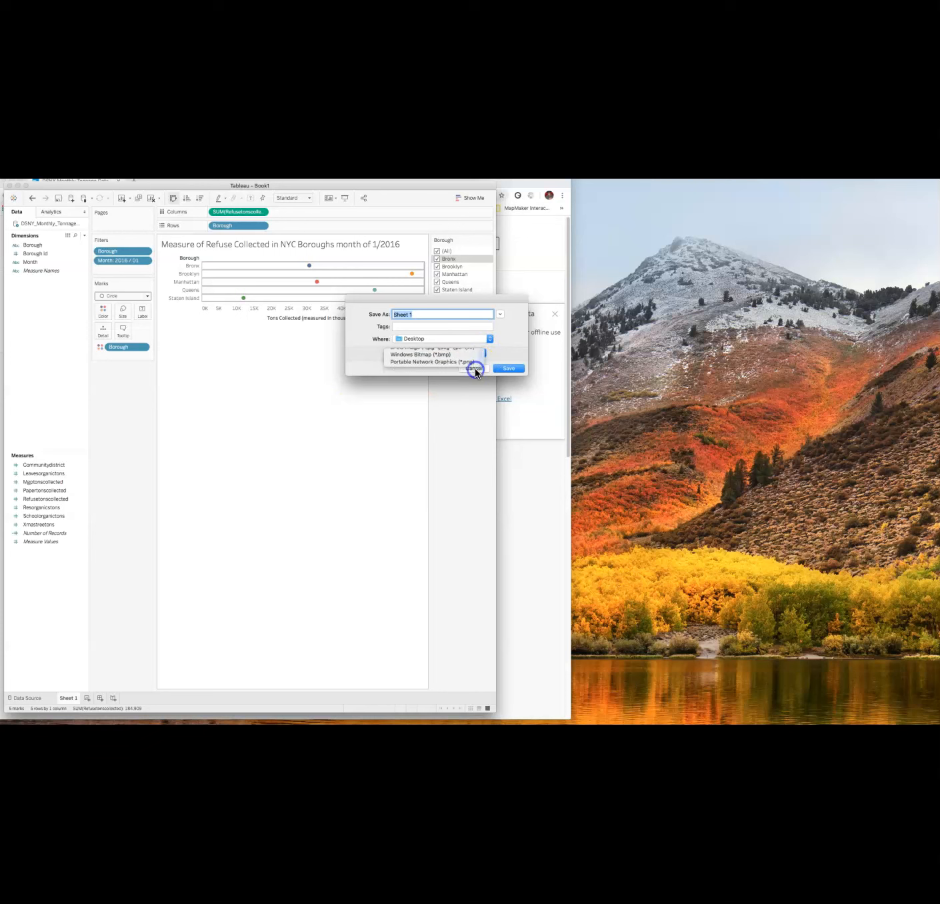
Name the exported image "NYC Refuse" and save it to the Desktop
{"action": "left_click", "coordinate": [422, 315]}
{"action": "left_click_drag", "start_coordinate": [423, 314], "coordinate": [388, 314]}
{"action": "type", "text": "N"}
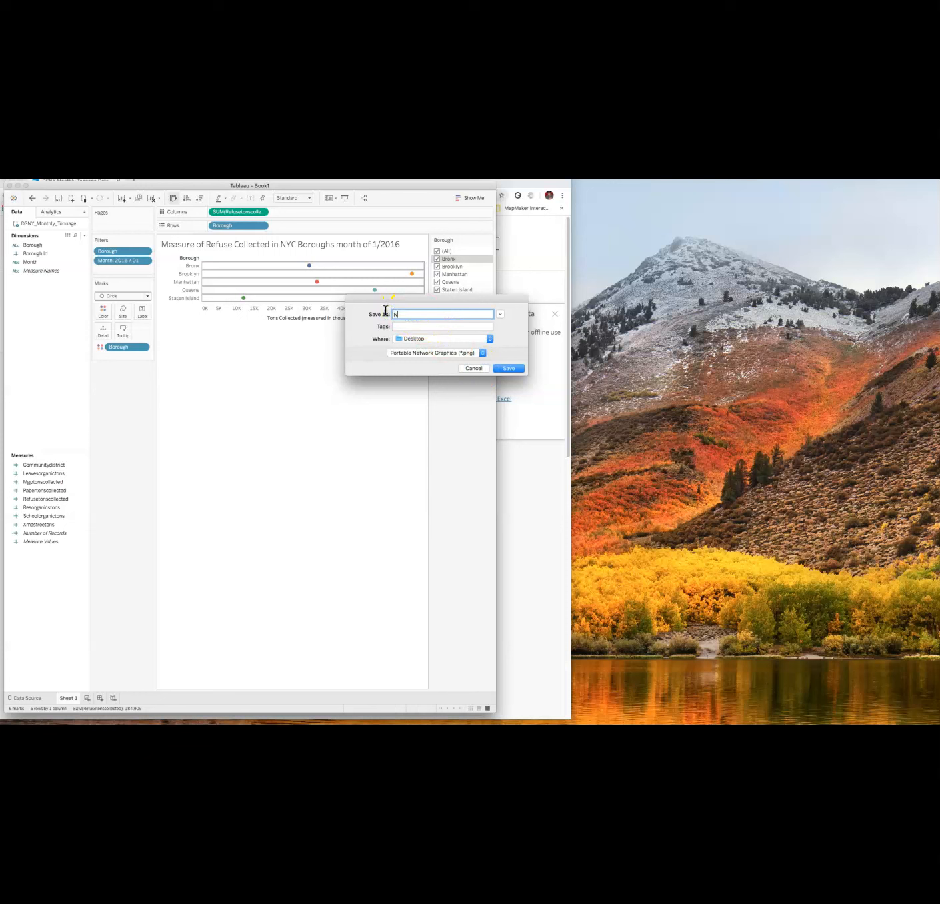
{"action": "type", "text": "YC REfuse"}
{"action": "key", "text": "BackSpace"}
{"action": "key", "text": "BackSpace"}
{"action": "key", "text": "BackSpace"}
{"action": "key", "text": "BackSpace"}
{"action": "key", "text": "BackSpace"}
{"action": "type", "text": "efuse"}
{"action": "left_click", "coordinate": [510, 369]}
{"action": "left_click", "coordinate": [500, 349]}
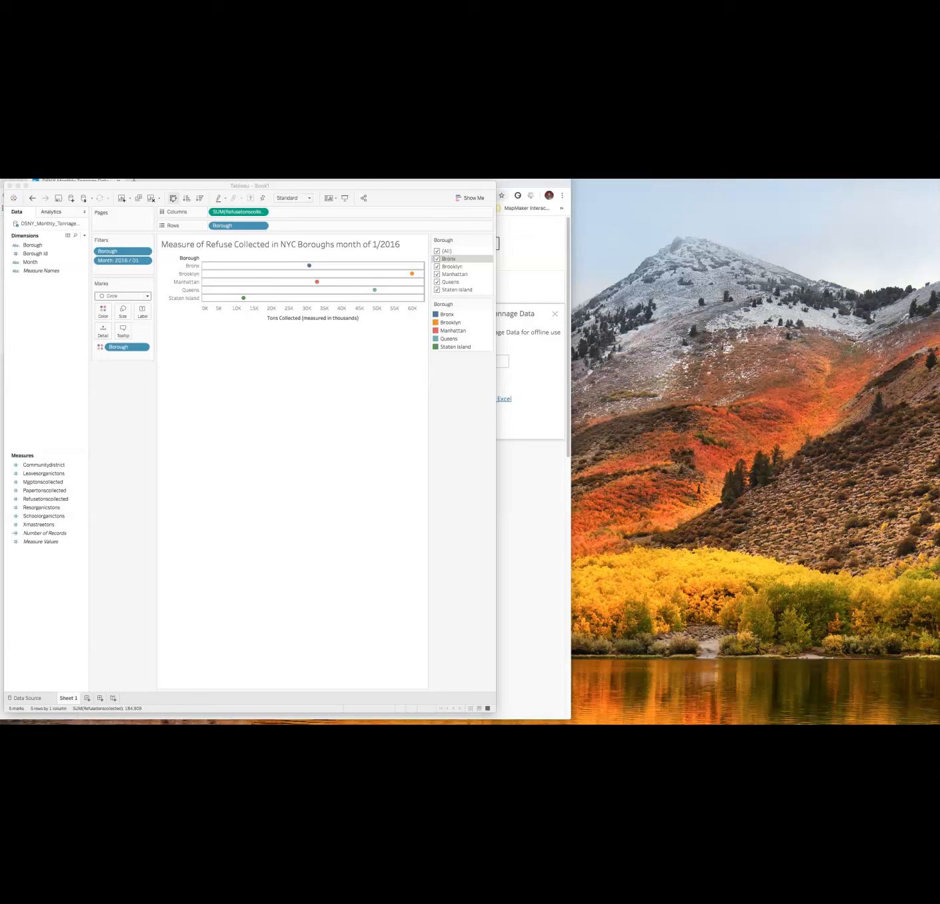
Review the exported NYC Refuse.png in an enlarged preview window, including its title, legend and caption, and close it
{"action": "left_click_drag", "start_coordinate": [0, 298], "coordinate": [121, 233]}
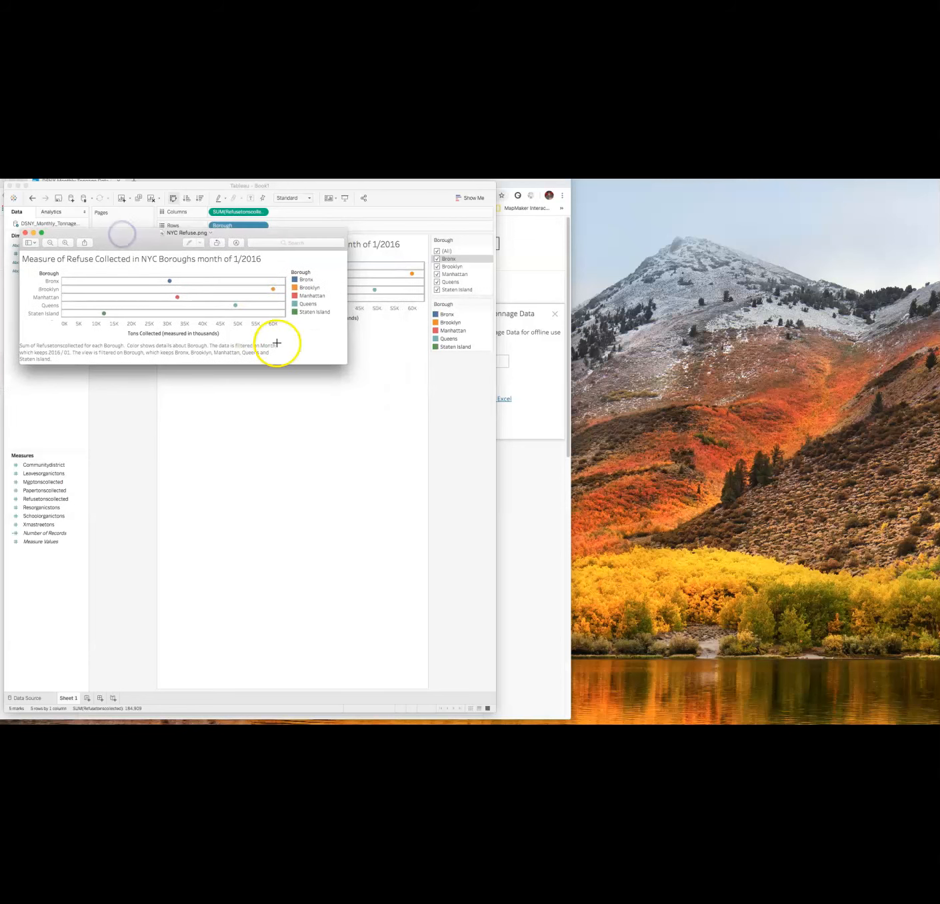
{"action": "left_click_drag", "start_coordinate": [347, 366], "coordinate": [510, 596]}
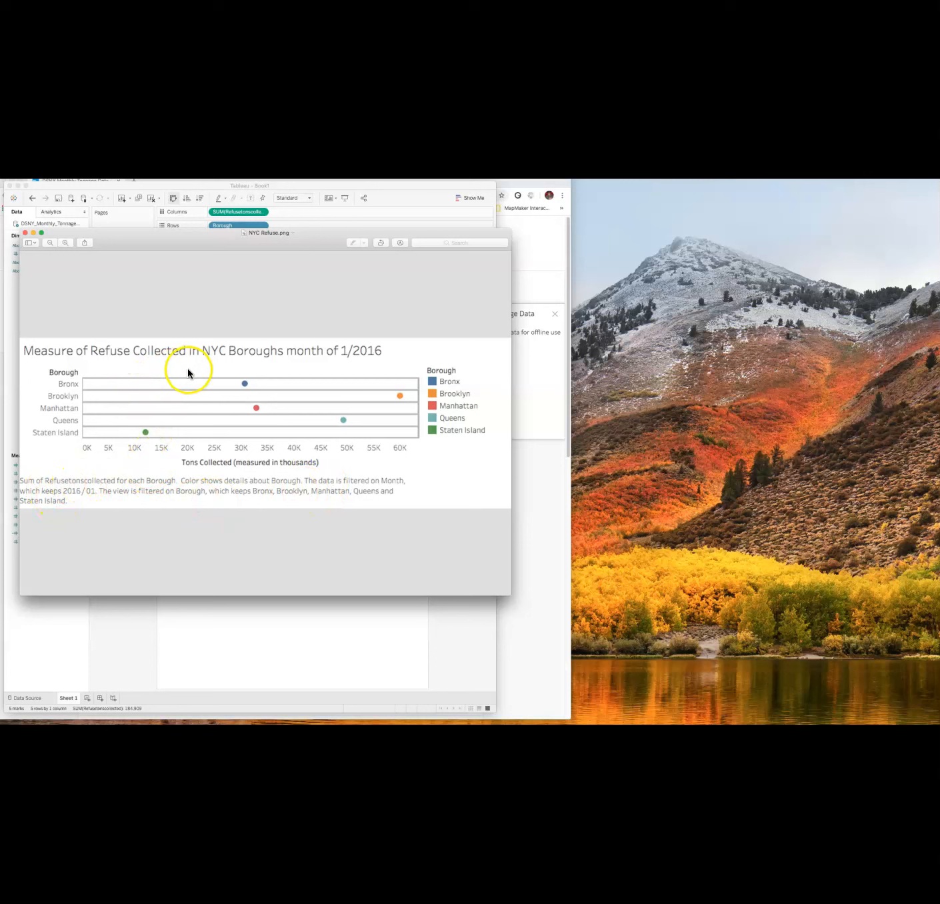
{"action": "left_click", "coordinate": [292, 384]}
{"action": "left_click", "coordinate": [25, 234]}
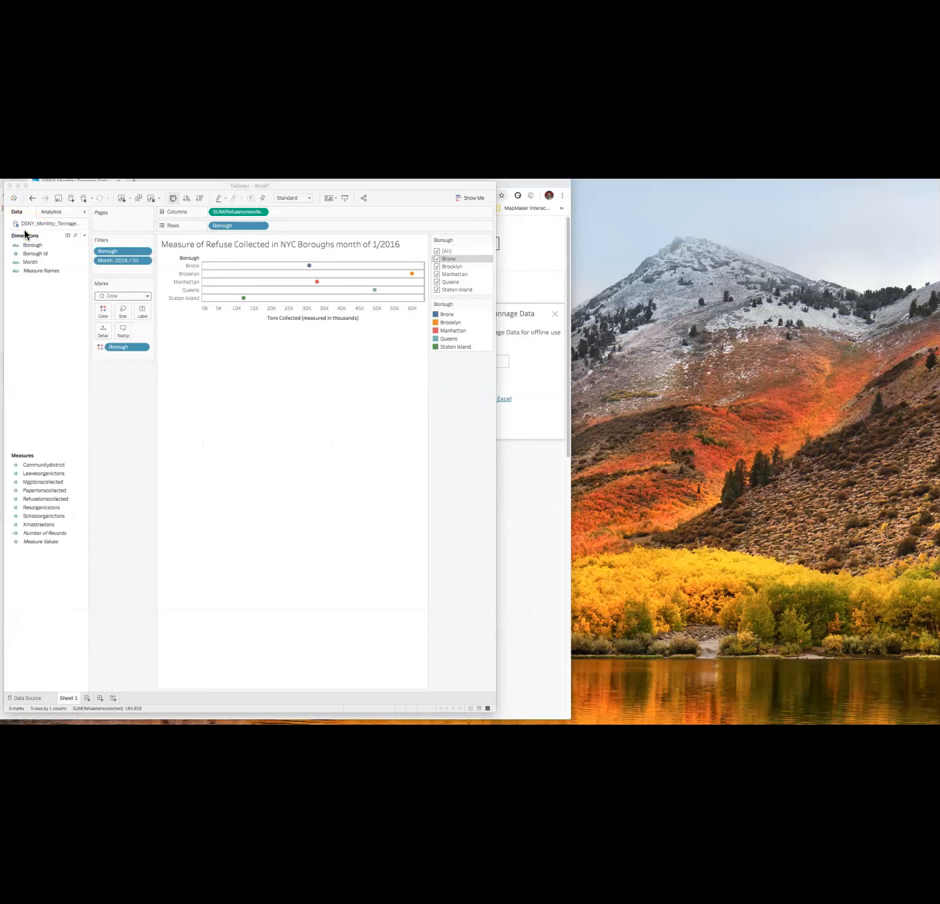